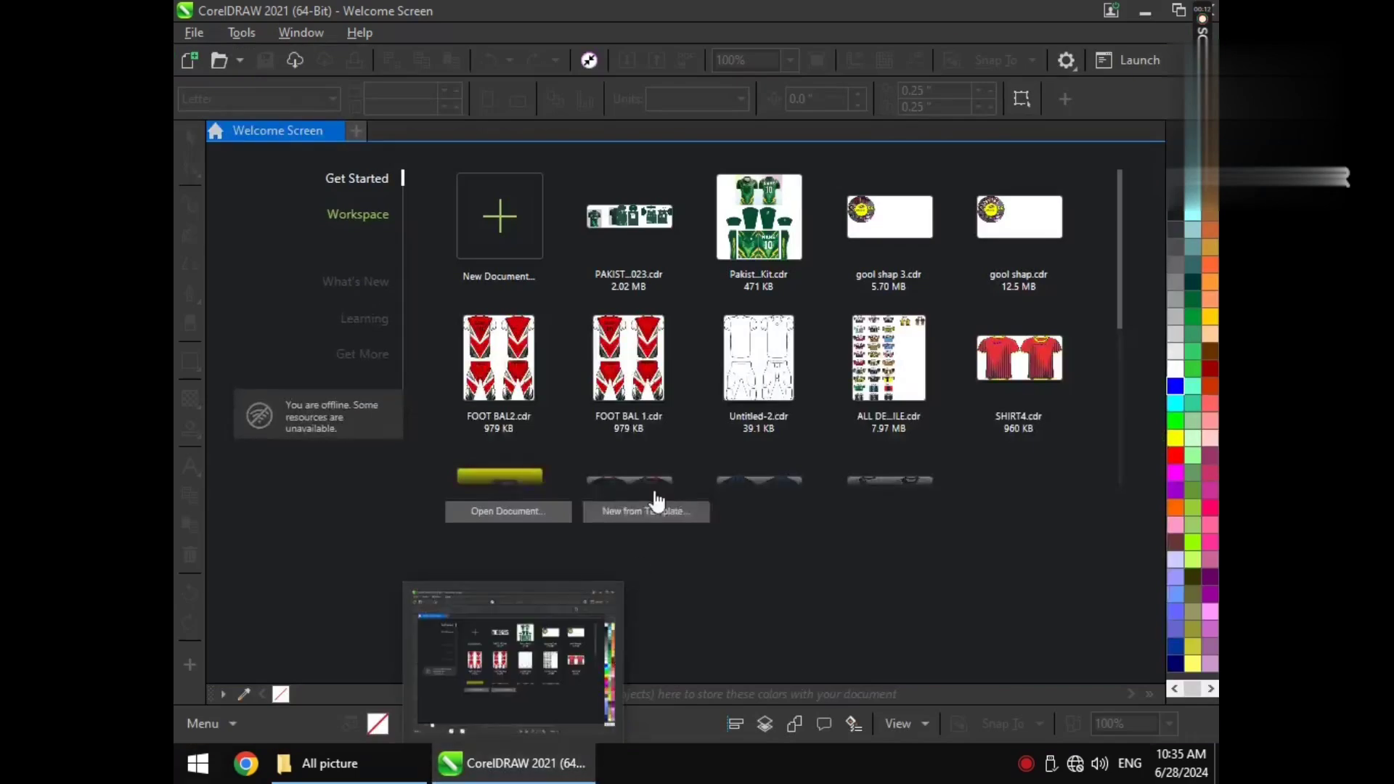
# Create a new one-page Letter document in RGB at 300 dpi and switch the page to landscape orientation.
pyautogui.click(516, 267)
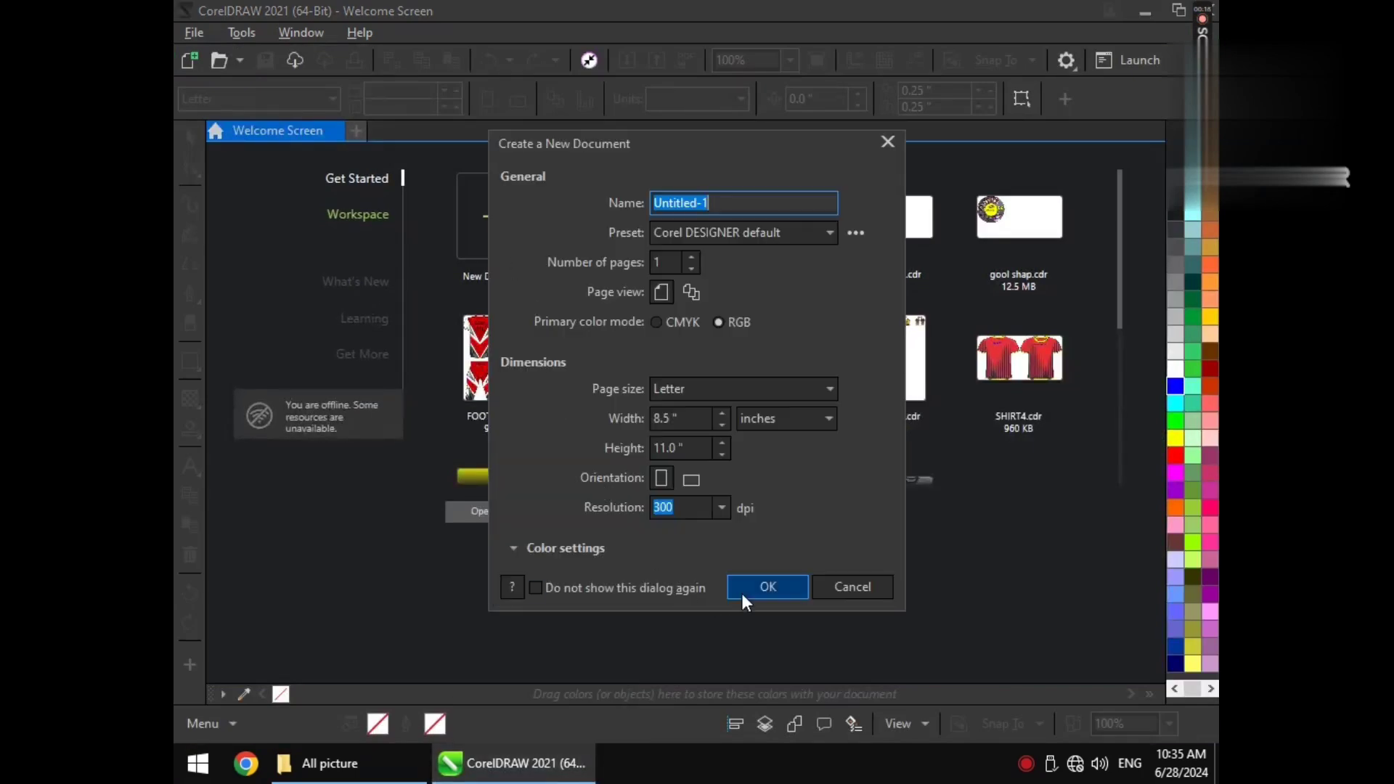
pyautogui.click(764, 590)
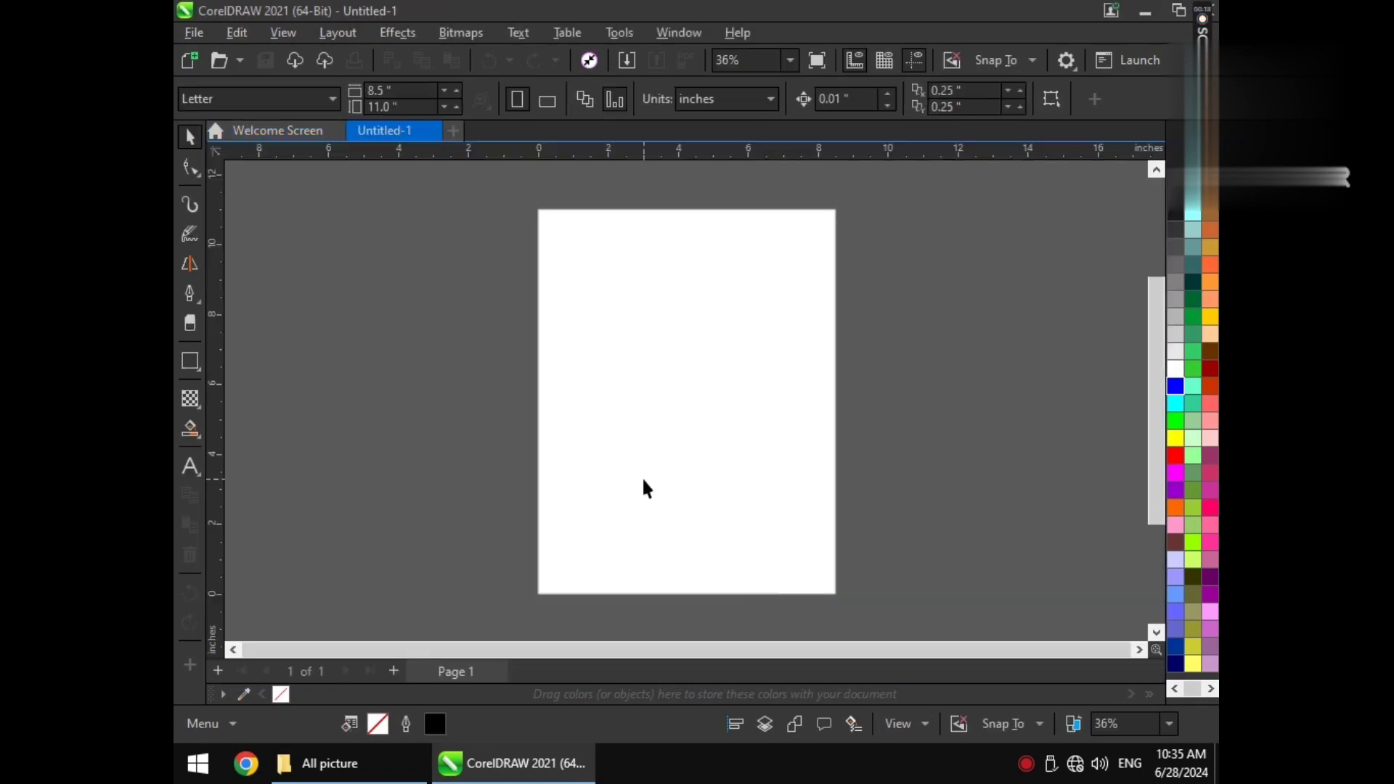
pyautogui.click(548, 100)
# Draw a circle about 4.13 inches in diameter with the Ellipse tool and shift it slightly towards the page centre.
pyautogui.scroll(2, 647, 404)
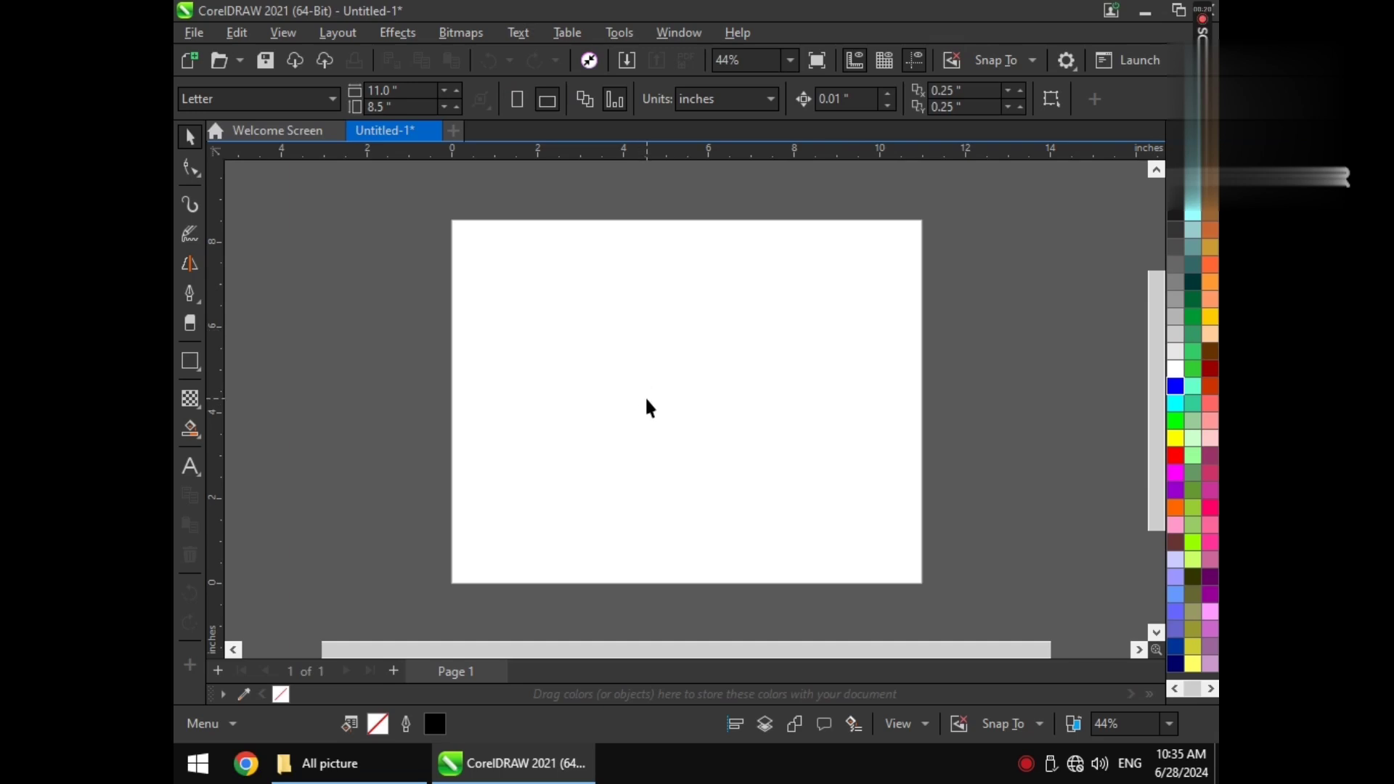
pyautogui.scroll(-1, 613, 347)
pyautogui.scroll(2, 716, 278)
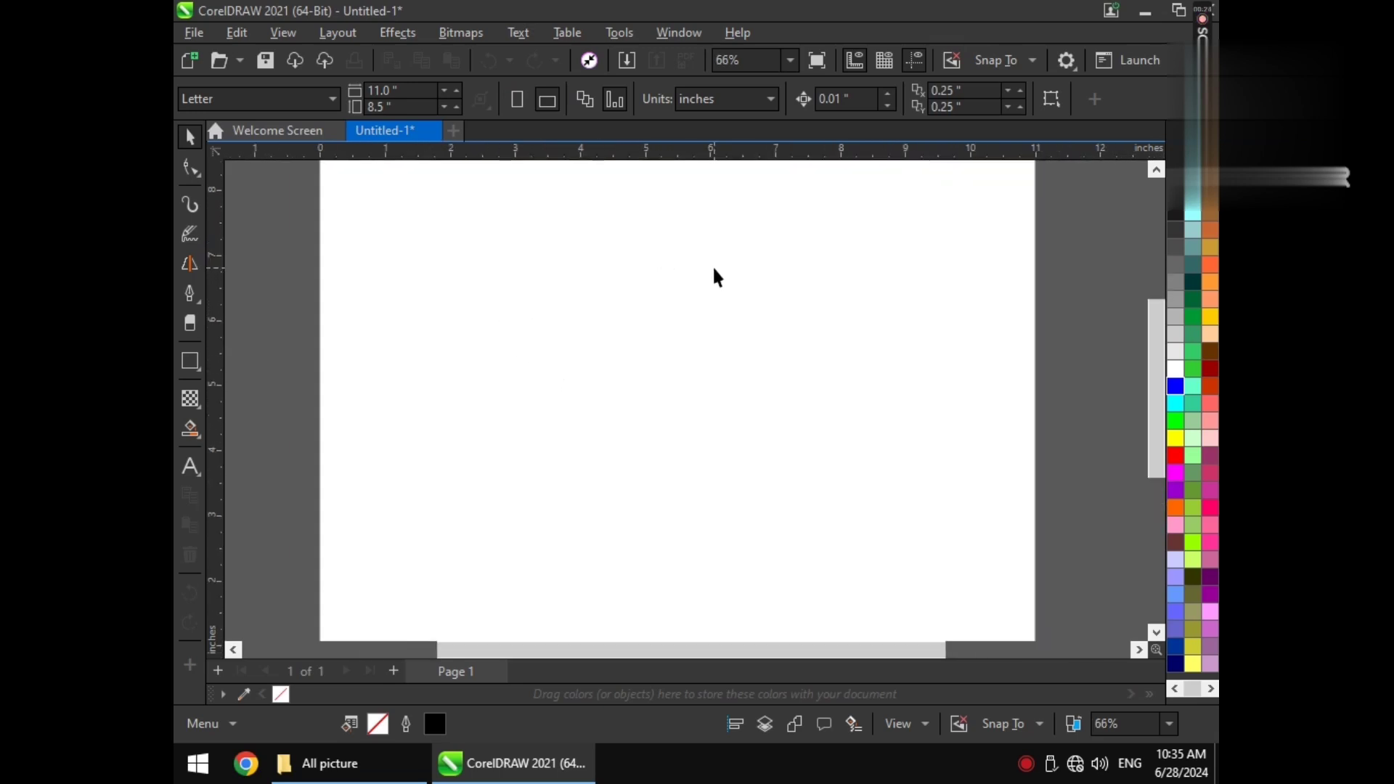
pyautogui.click(189, 361)
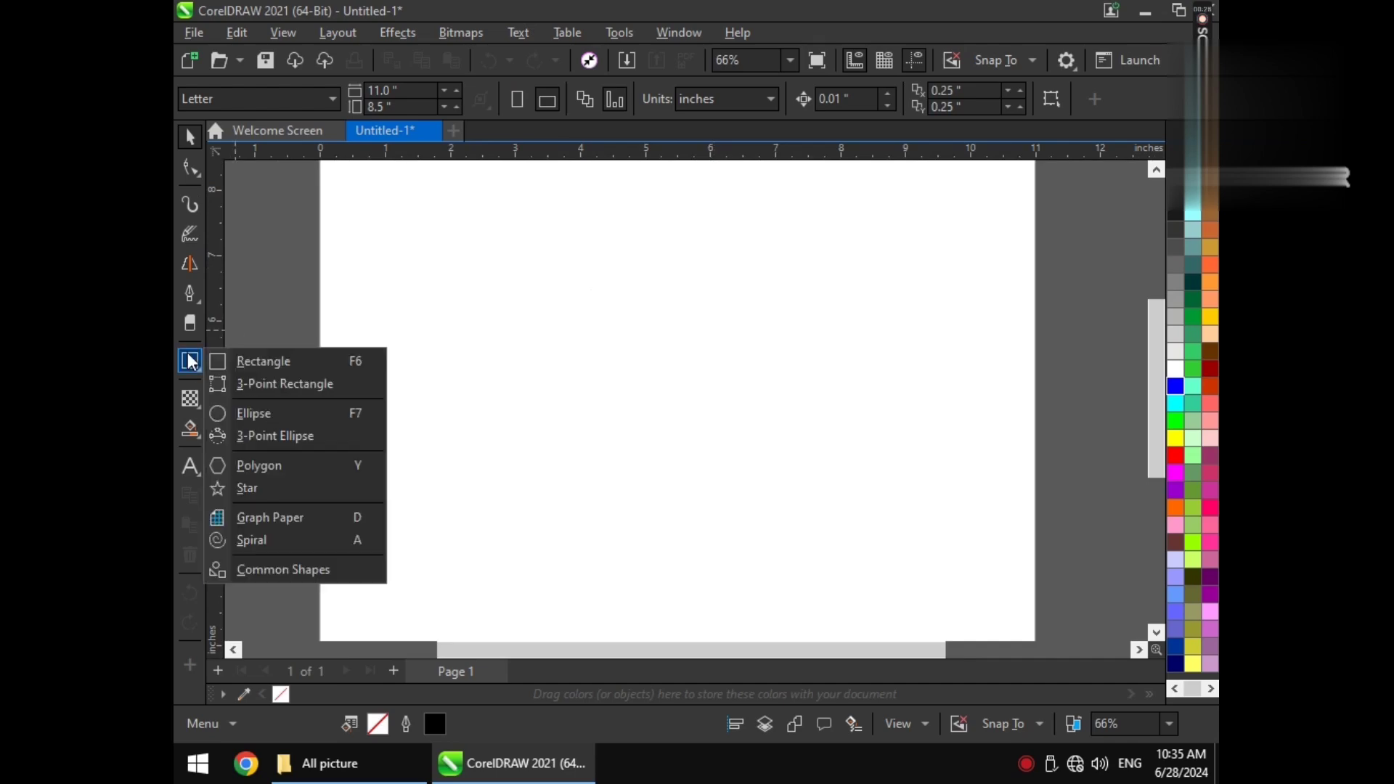
pyautogui.click(256, 411)
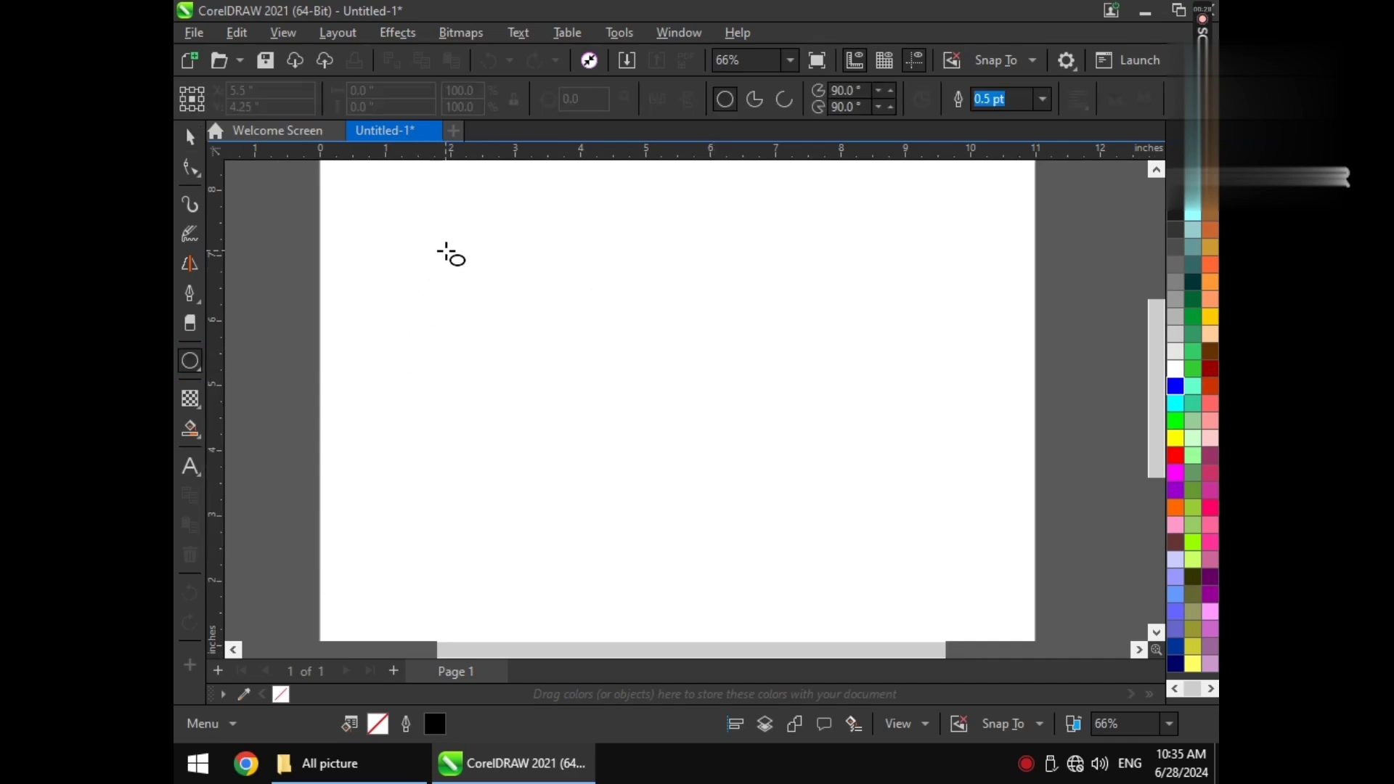
pyautogui.moveTo(445, 250); pyautogui.dragTo(718, 479)
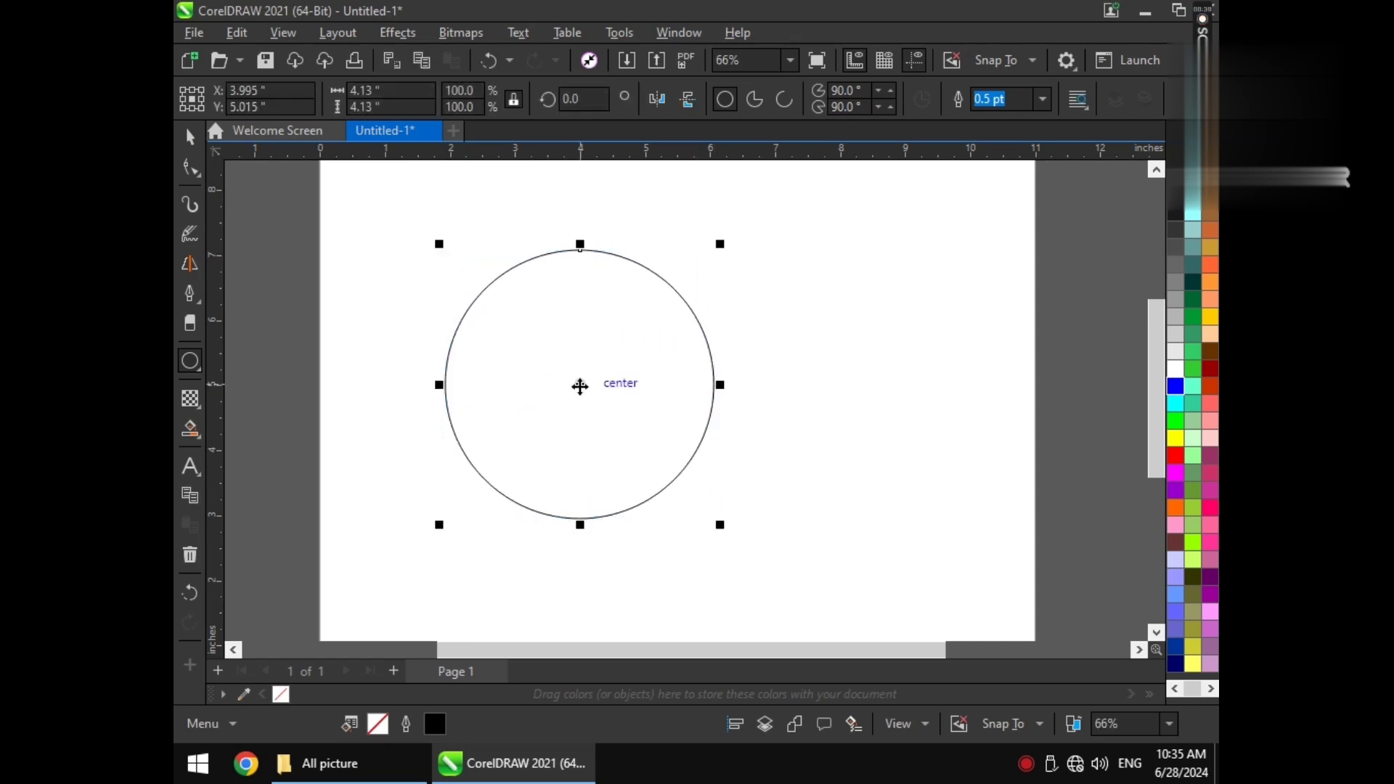
pyautogui.moveTo(580, 384); pyautogui.dragTo(625, 380)
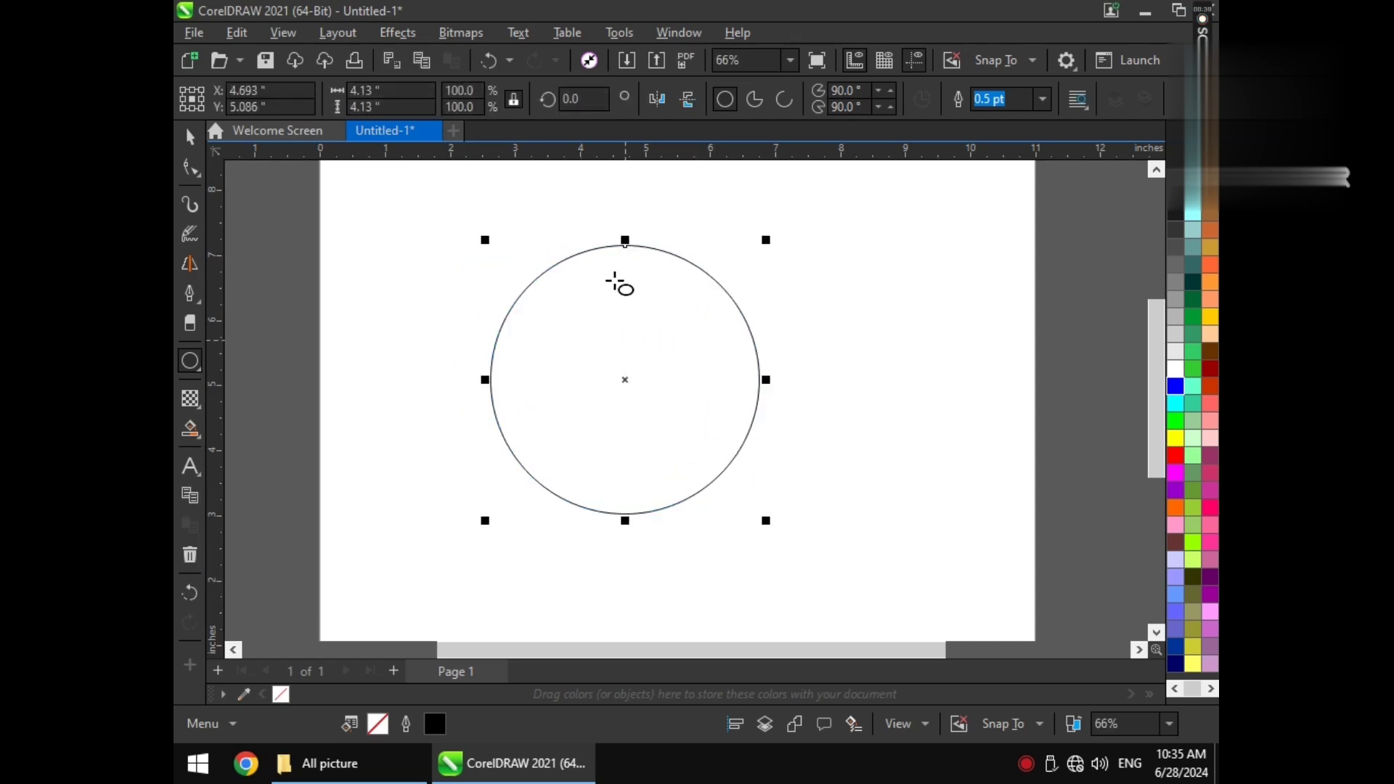
# Draw a thin horizontal rectangle about 6.24 by 0.55 inches across the upper part of the circle, extending past both sides.
pyautogui.click(190, 365)
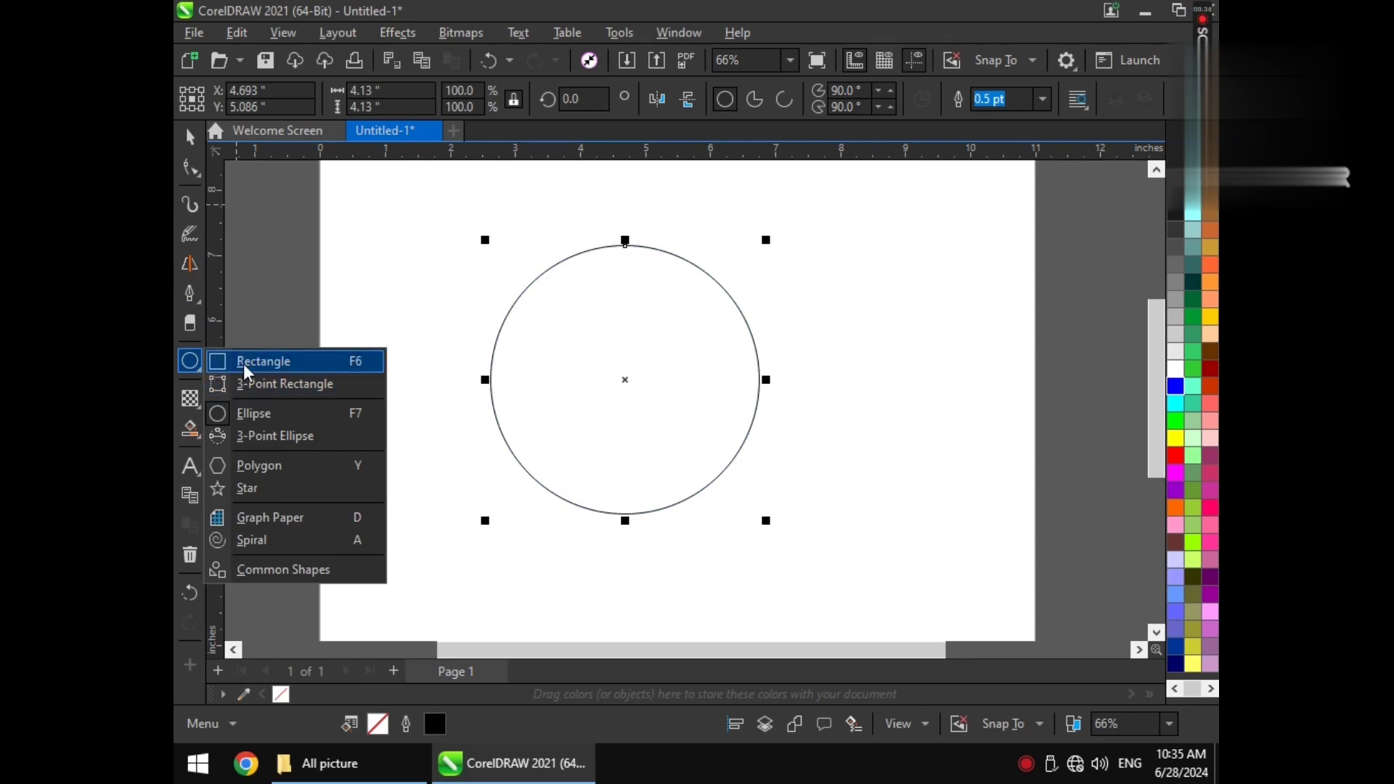
pyautogui.click(247, 363)
pyautogui.moveTo(408, 296); pyautogui.dragTo(814, 331)
# Align the rectangle with the circle's centre both horizontally and vertically.
pyautogui.click(191, 141)
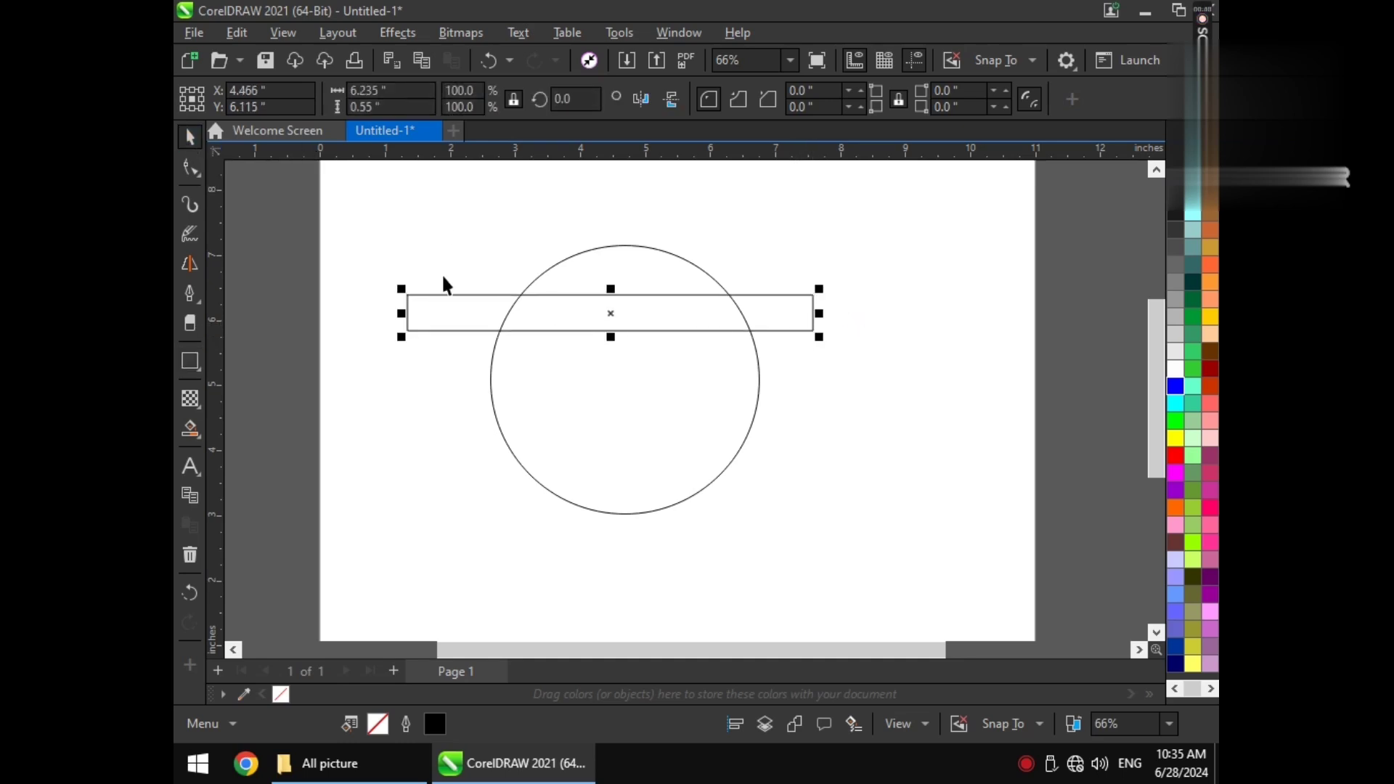
pyautogui.keyDown('shift'); pyautogui.click(551, 268); pyautogui.keyUp('shift')
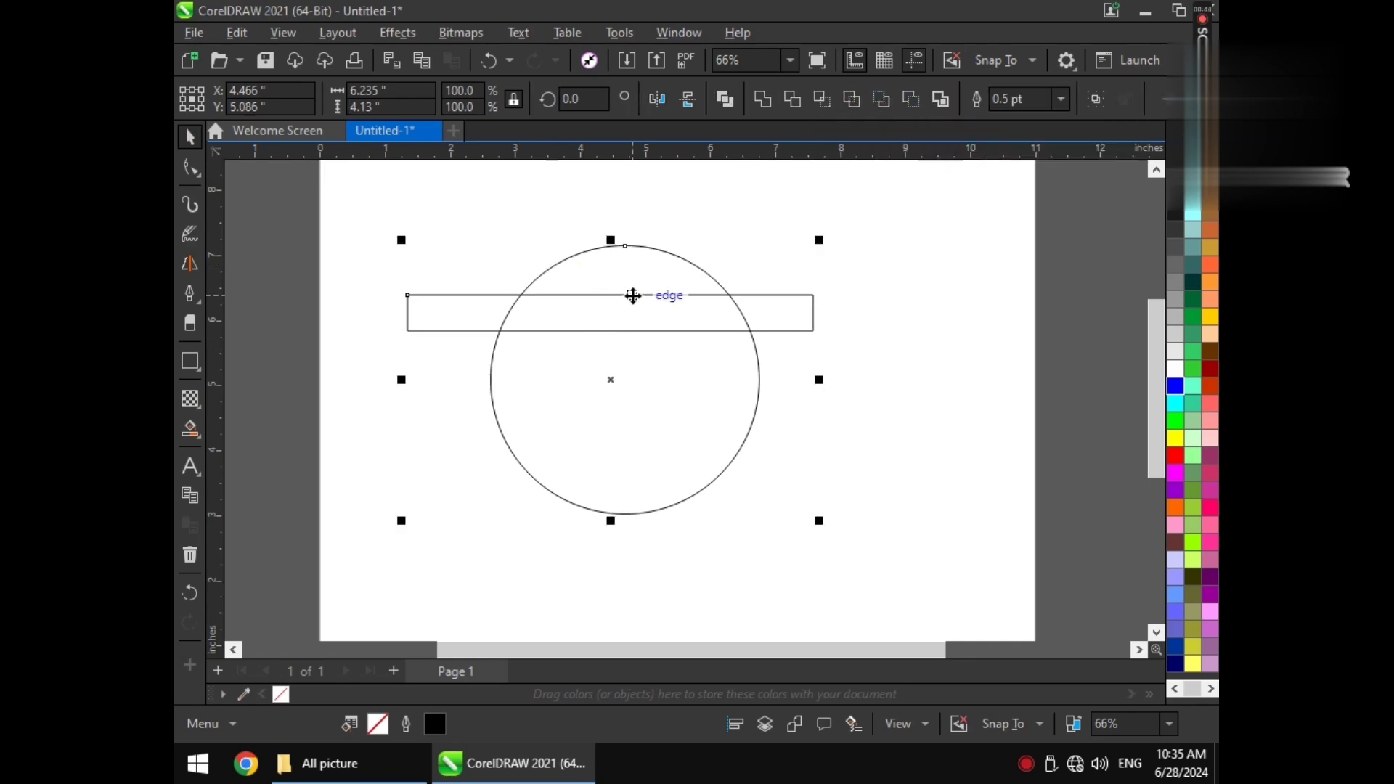
pyautogui.press('e')
pyautogui.press('c')
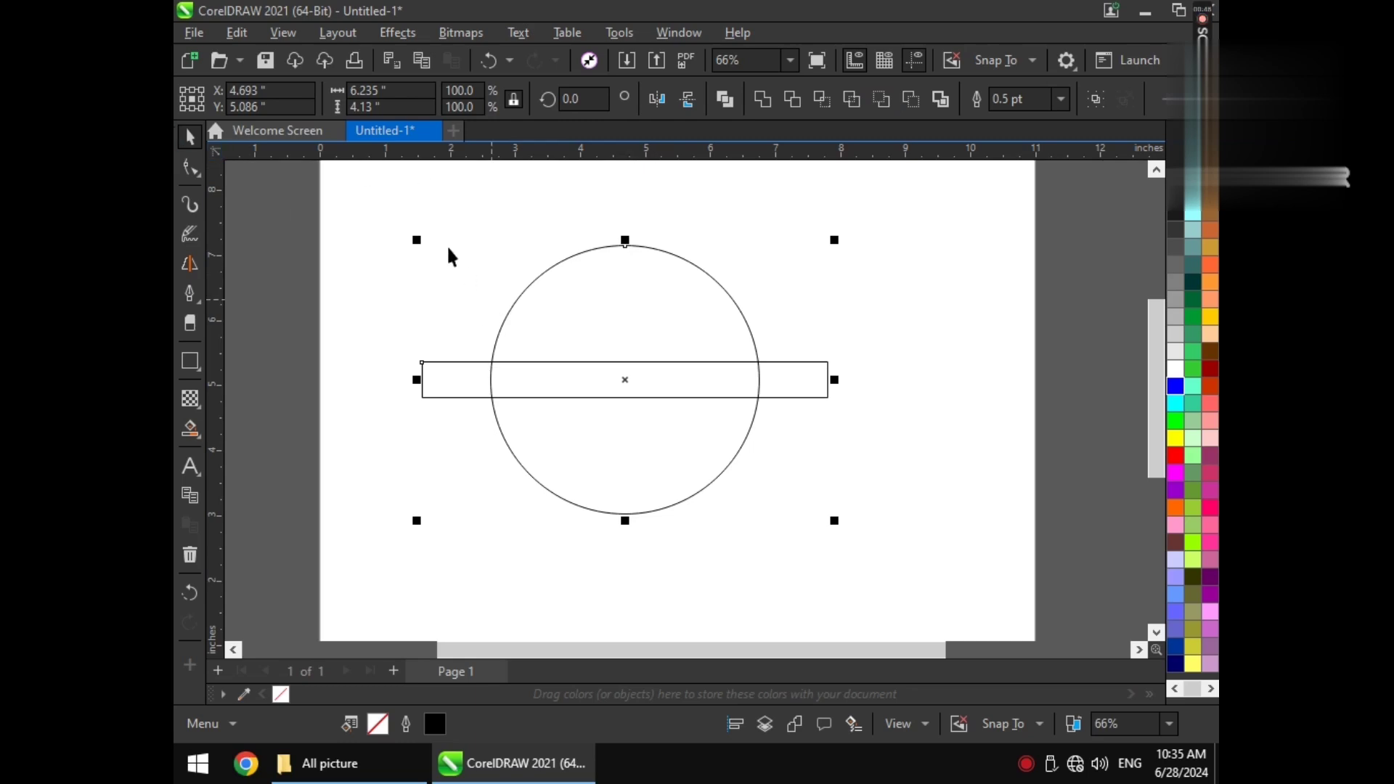
pyautogui.click(469, 204)
# Cut the rectangle out of the circle with Back Minus Front and break the result apart into two separate halves.
pyautogui.click(506, 317)
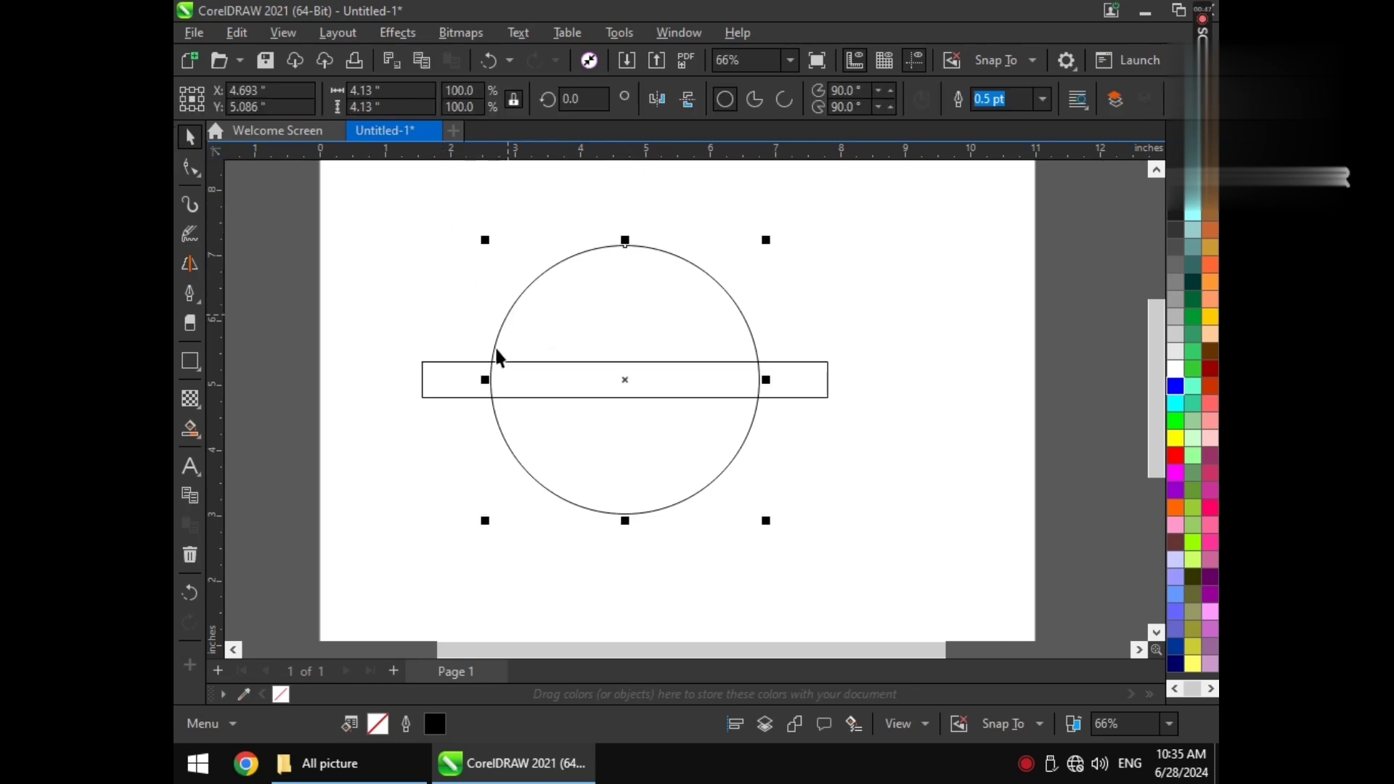
pyautogui.keyDown('shift'); pyautogui.click(460, 361); pyautogui.keyUp('shift')
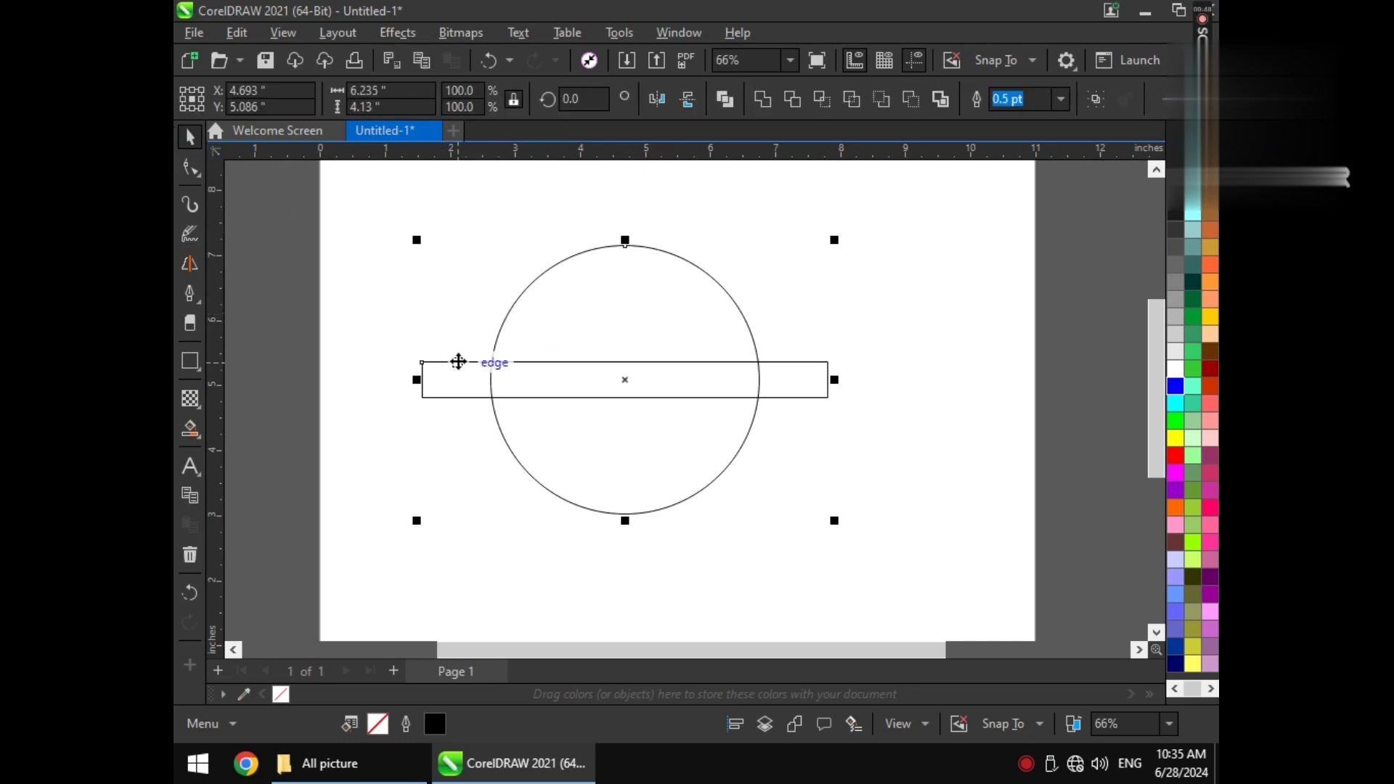
pyautogui.click(922, 104)
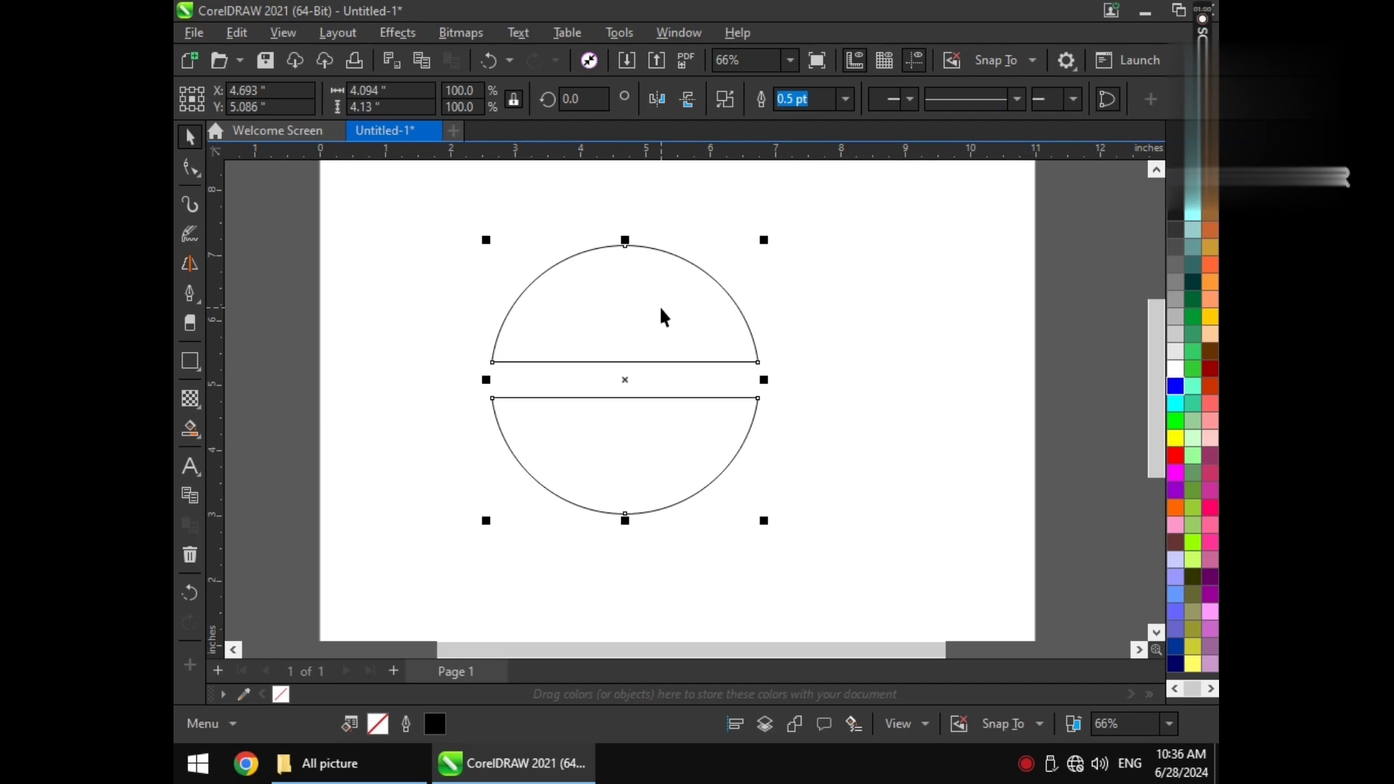
pyautogui.hotkey('ctrl', 'k')
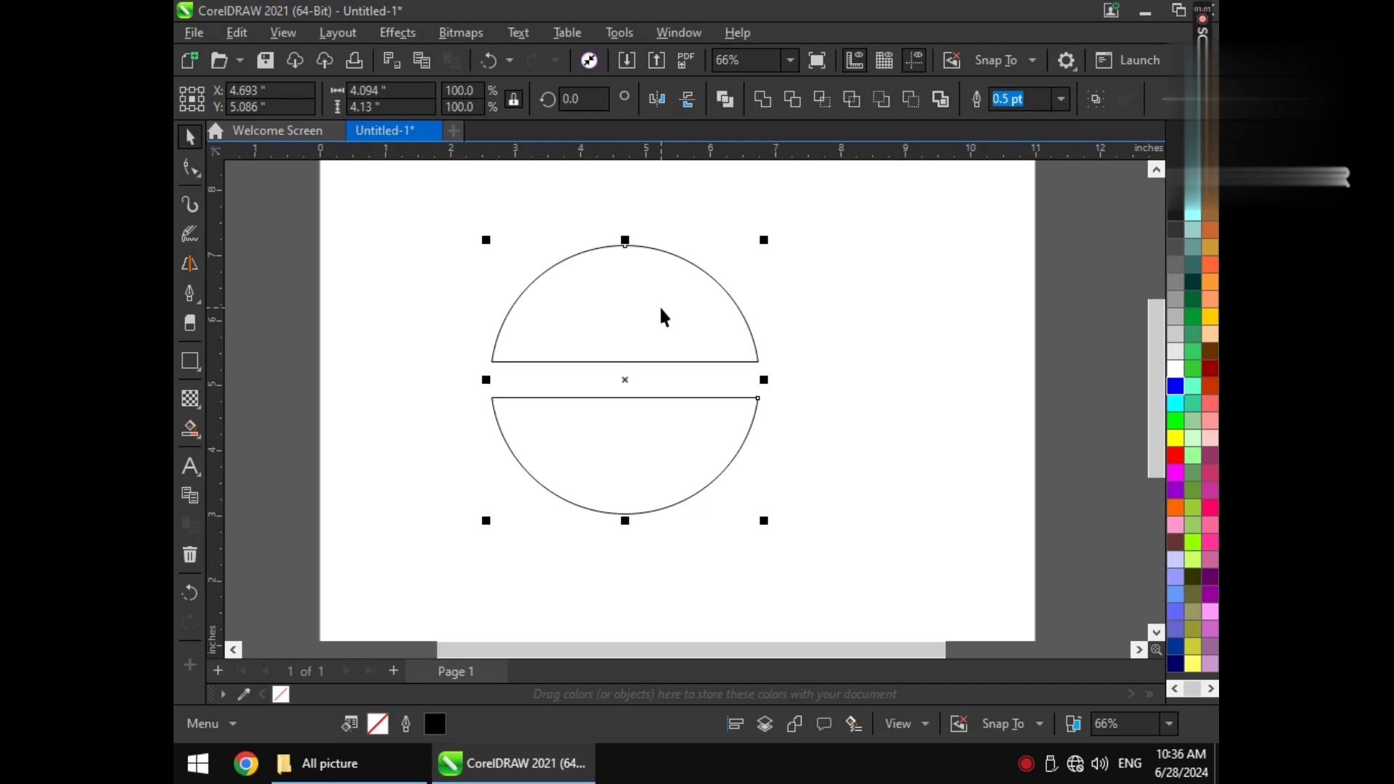
pyautogui.click(838, 294)
# Convert all segments of the upper half to curves and bend its straight lower edge into a gentle S-shaped wave.
pyautogui.click(717, 364)
pyautogui.click(716, 397)
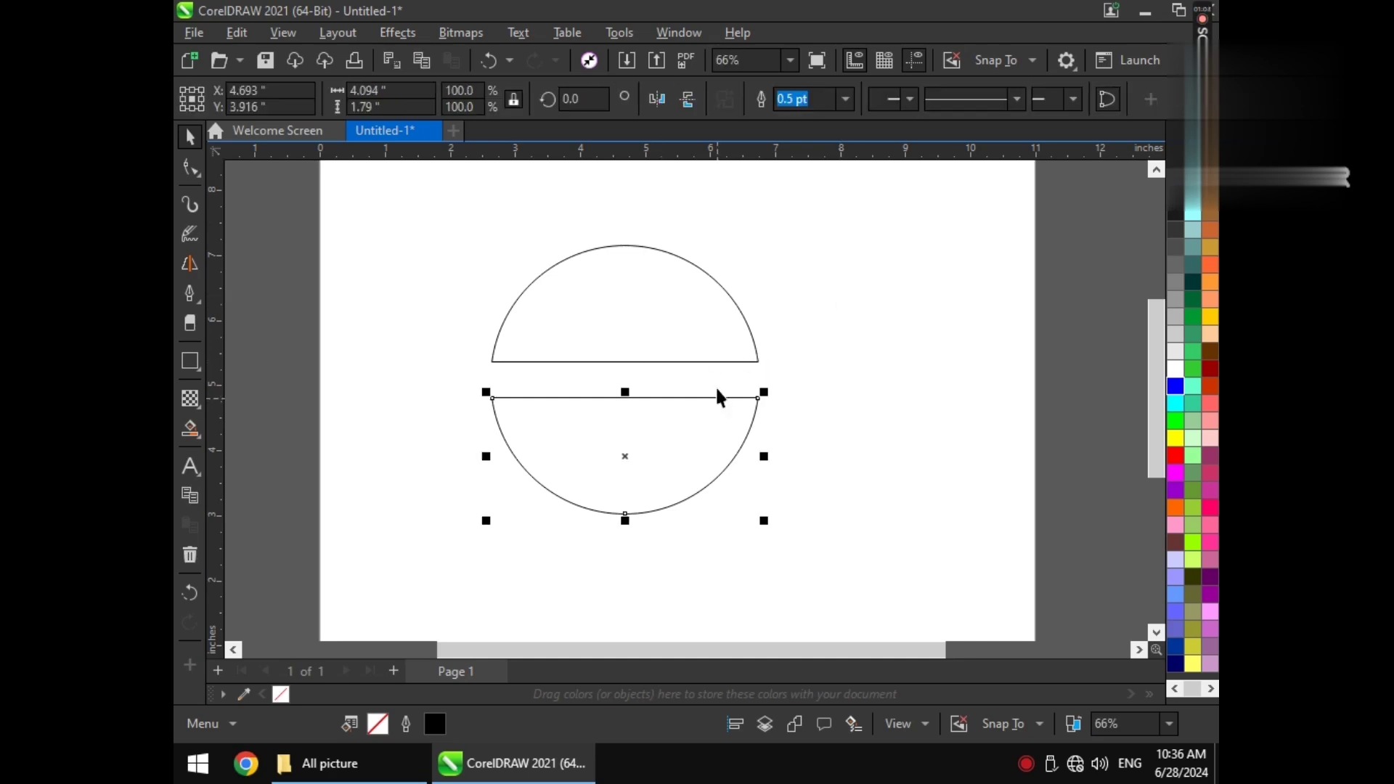
pyautogui.click(715, 362)
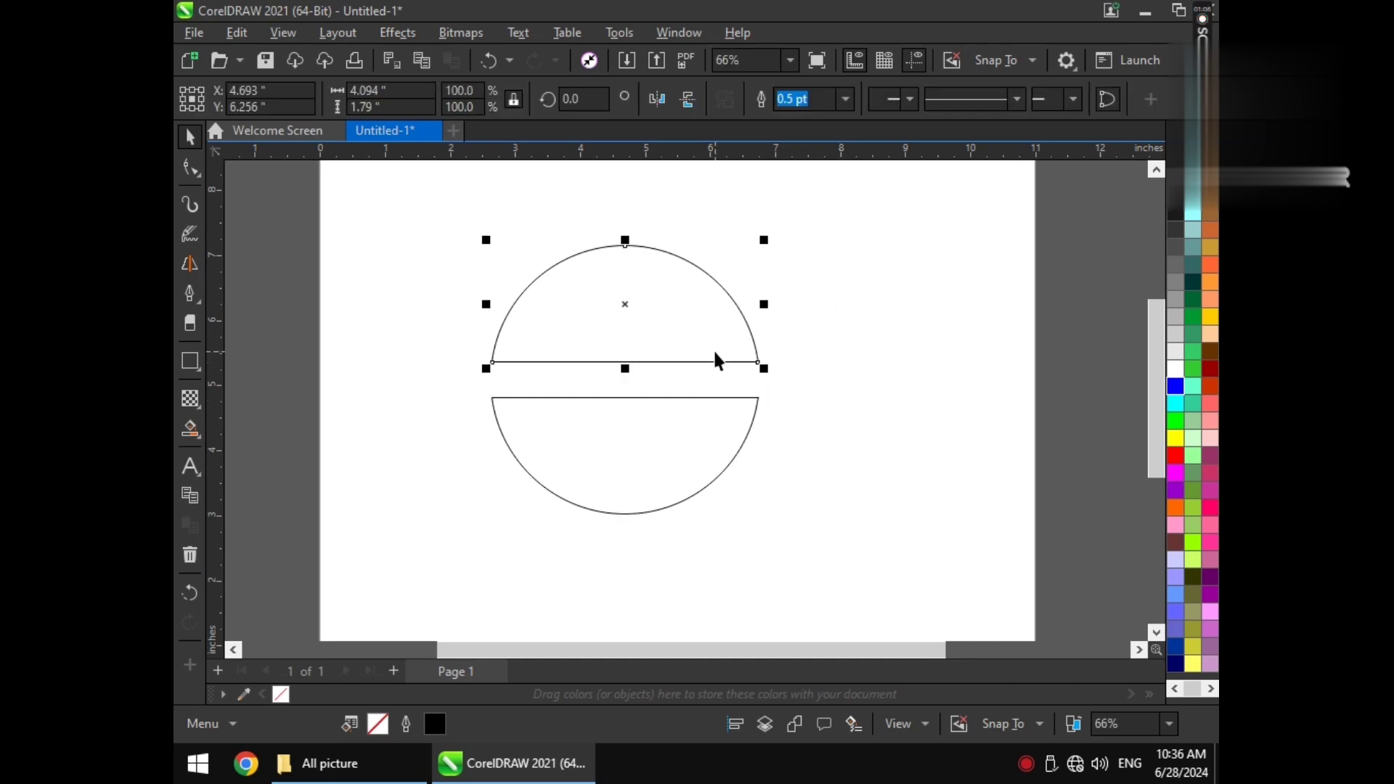
pyautogui.click(190, 173)
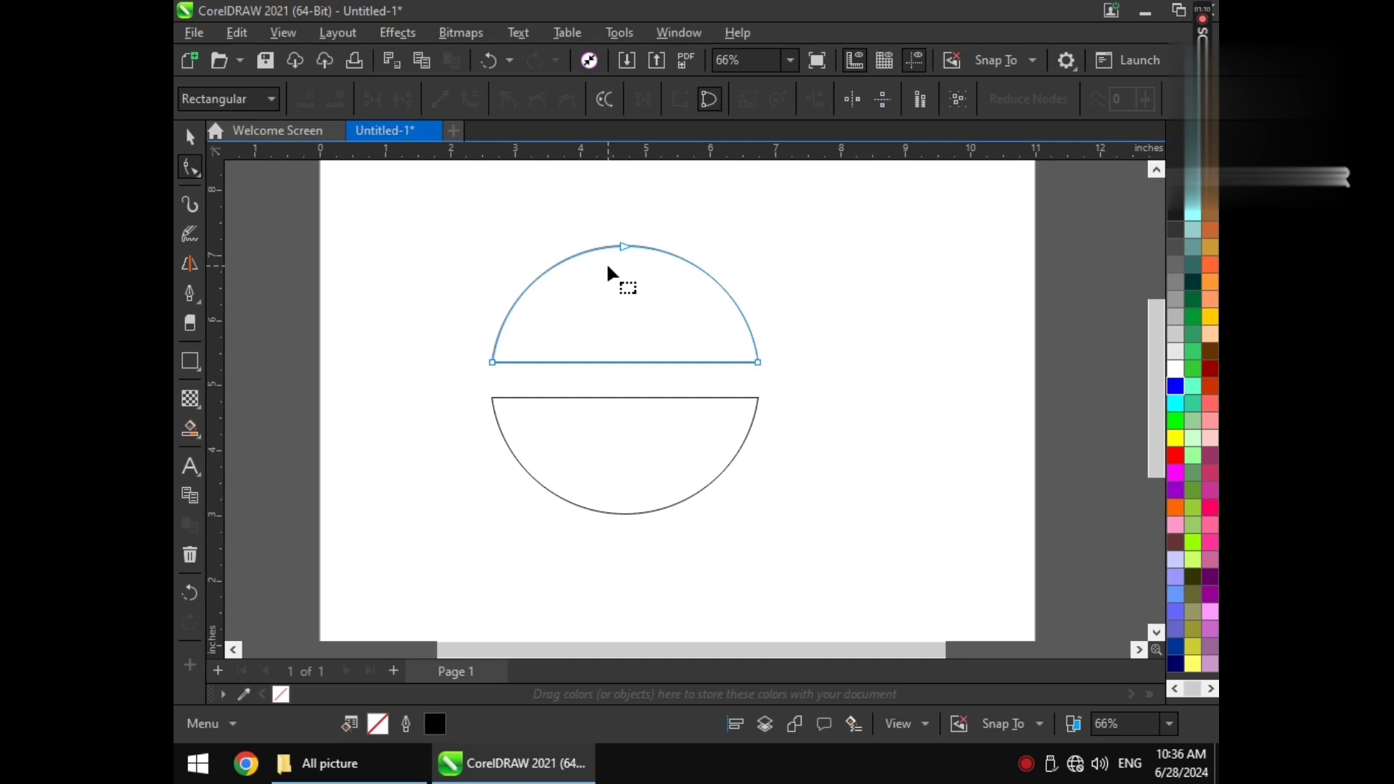
pyautogui.hotkey('ctrl', 'a')
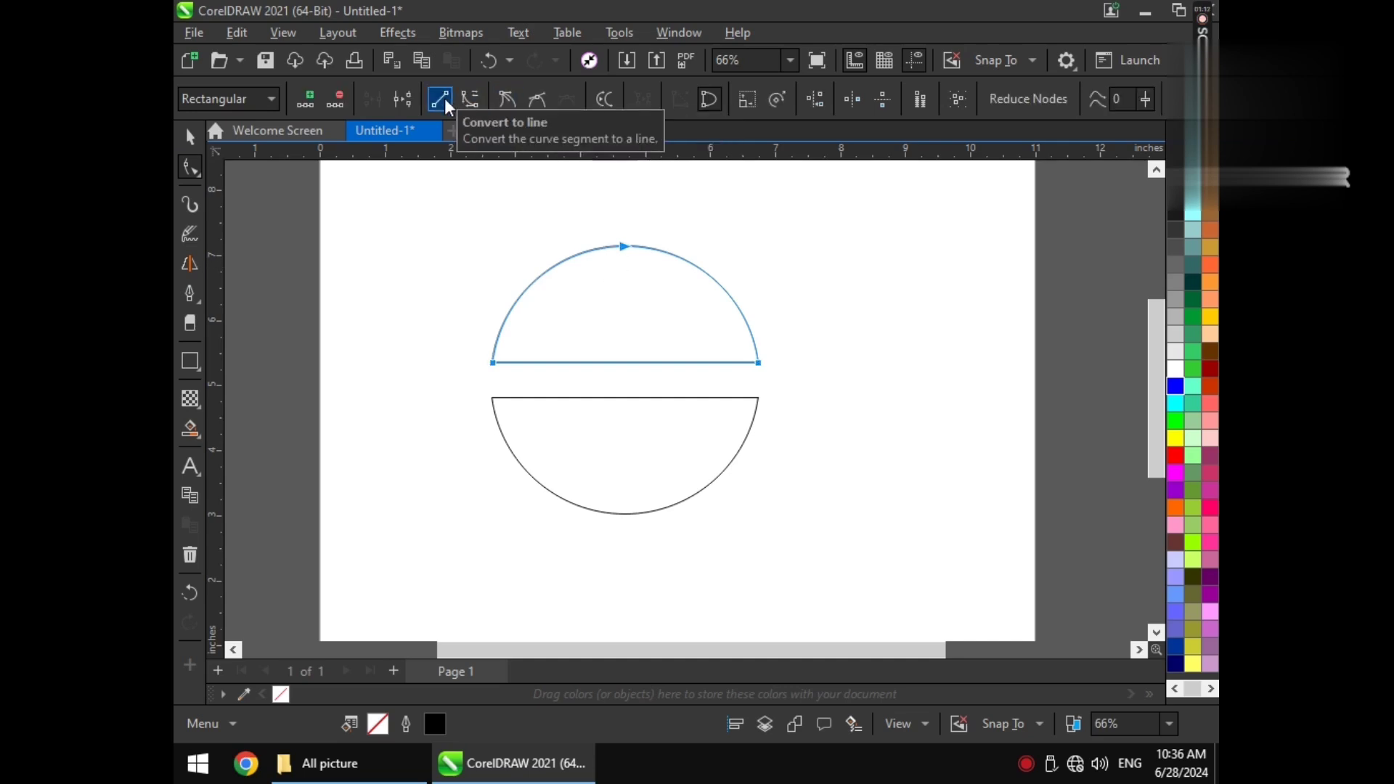
pyautogui.click(469, 102)
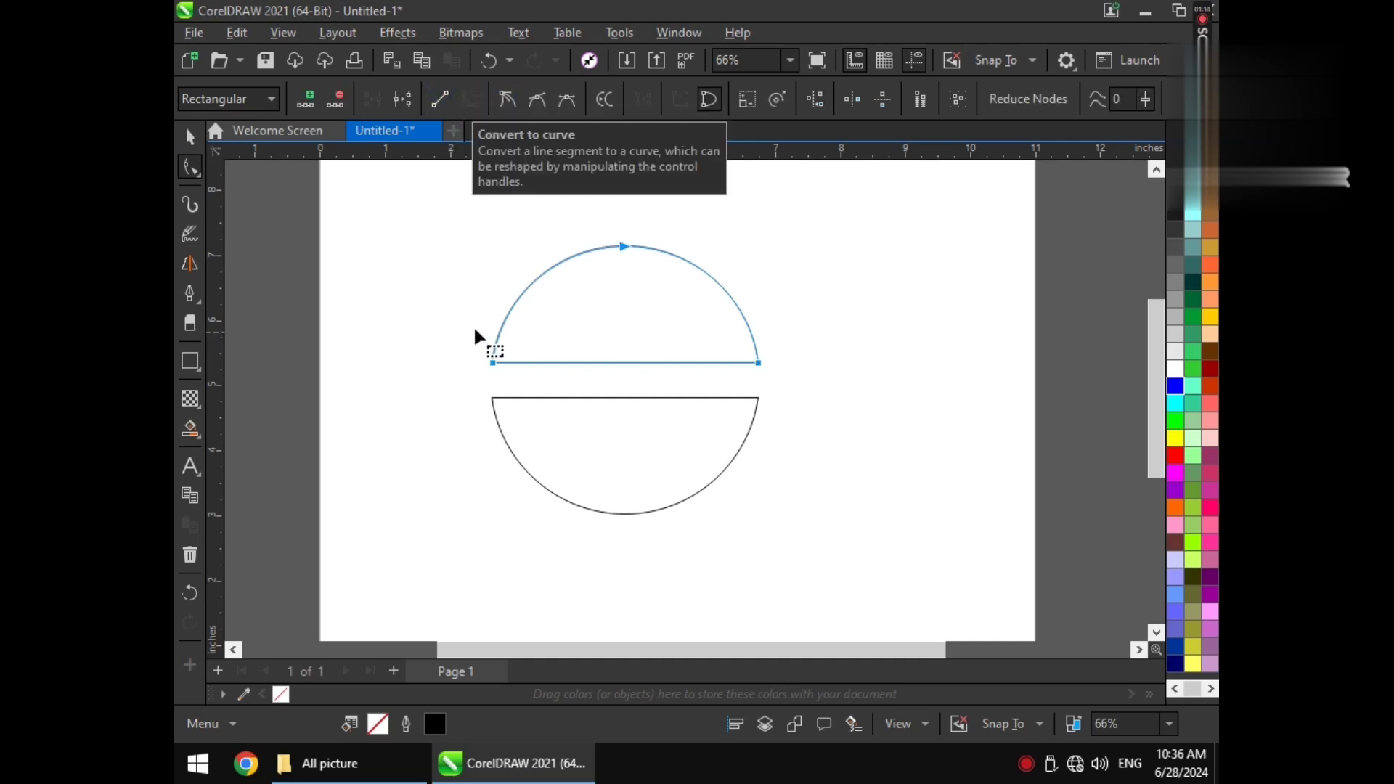
pyautogui.moveTo(454, 325); pyautogui.dragTo(583, 377)
pyautogui.moveTo(670, 360); pyautogui.dragTo(668, 333)
# Convert the lower half's segments to curves and bend its straight upper edge into a wave matching the upper half.
pyautogui.click(658, 398)
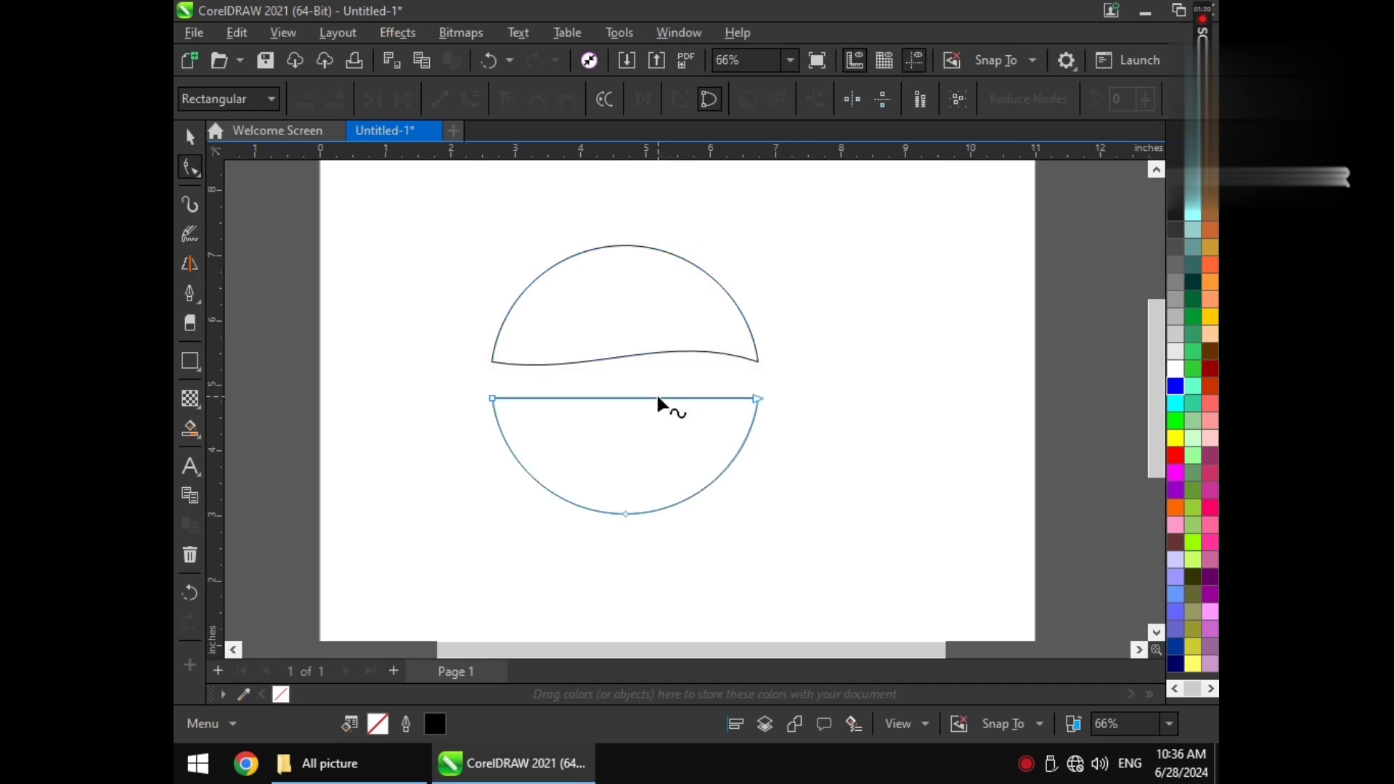
pyautogui.hotkey('ctrl', 'a')
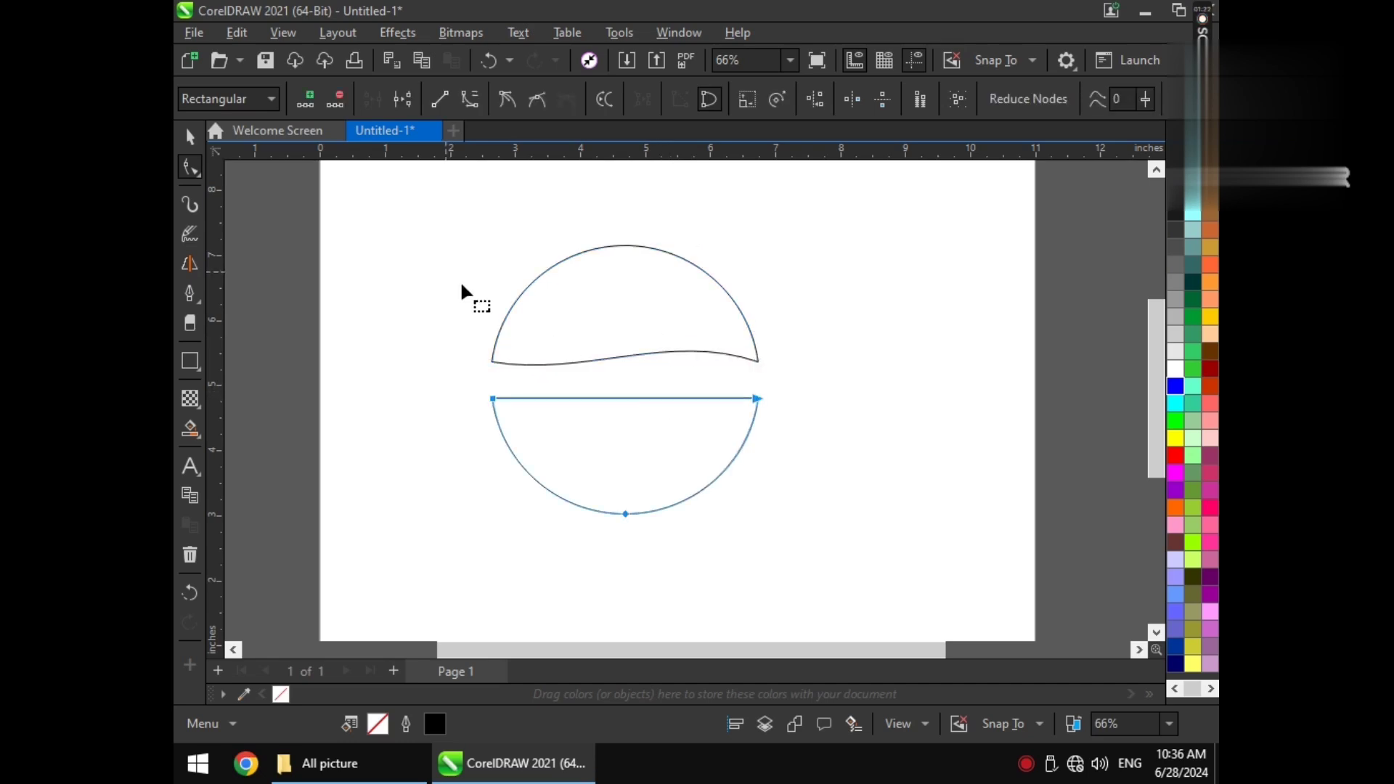
pyautogui.click(473, 101)
pyautogui.click(483, 405)
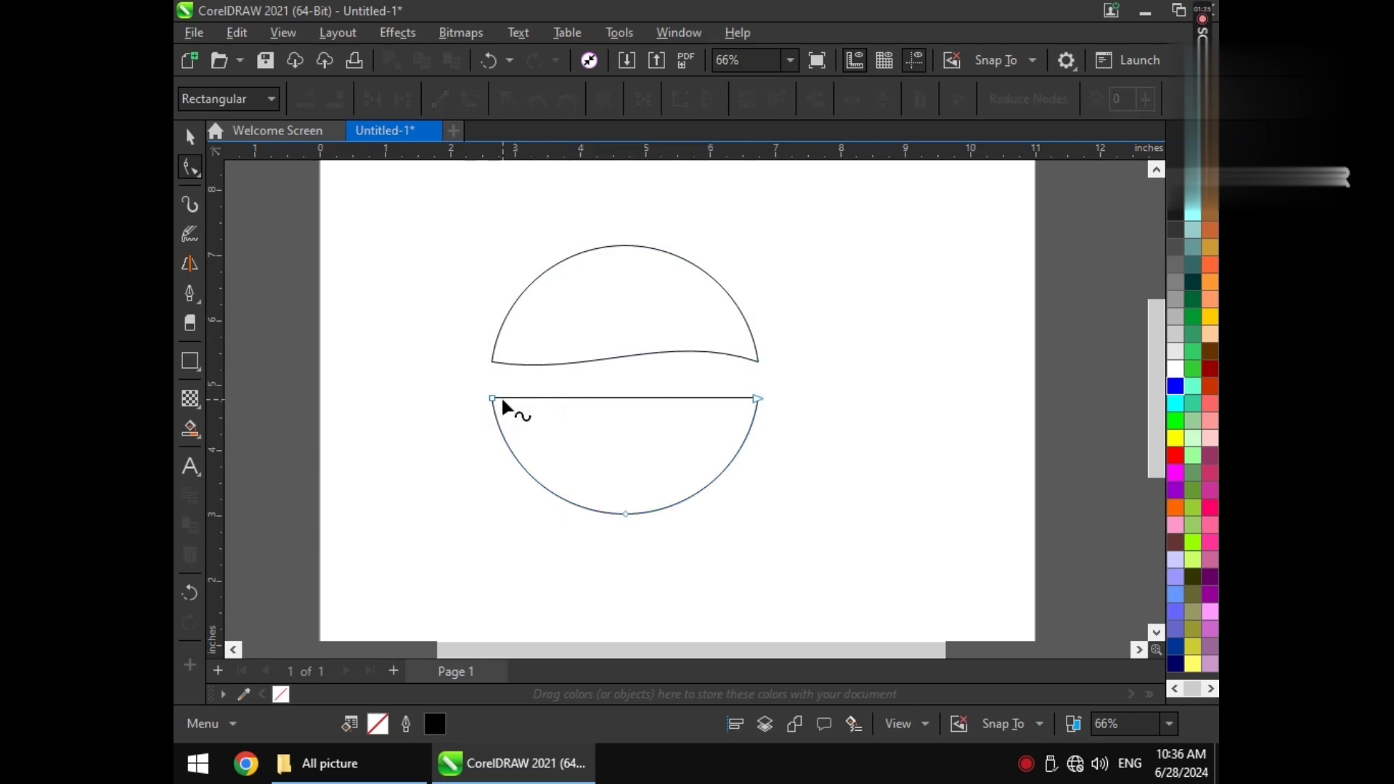
pyautogui.click(501, 398)
pyautogui.click(528, 414)
pyautogui.click(494, 396)
pyautogui.moveTo(578, 420)
pyautogui.mouseDown()
pyautogui.moveTo(578, 376)
pyautogui.moveTo(578, 404)
pyautogui.mouseUp()
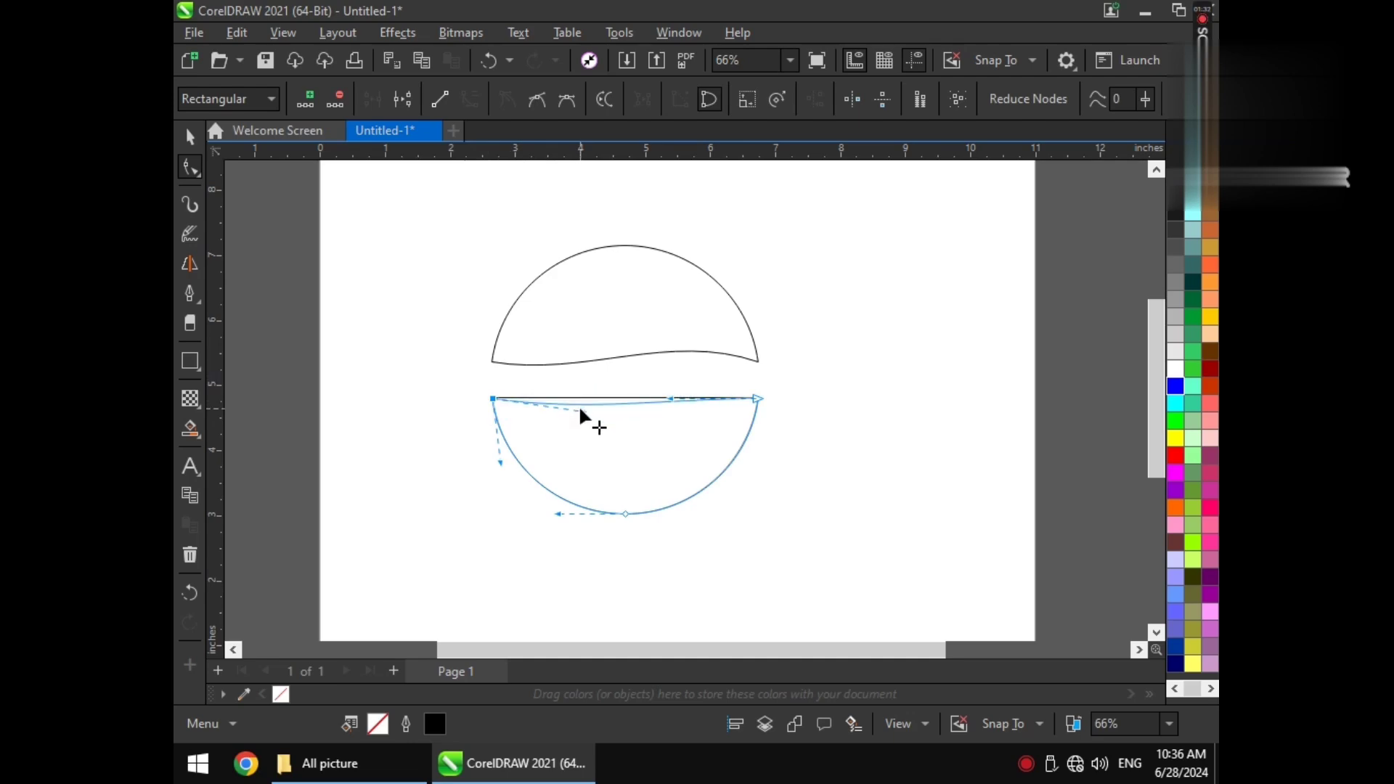
pyautogui.click(669, 397)
pyautogui.moveTo(670, 399); pyautogui.dragTo(693, 370)
pyautogui.click(803, 376)
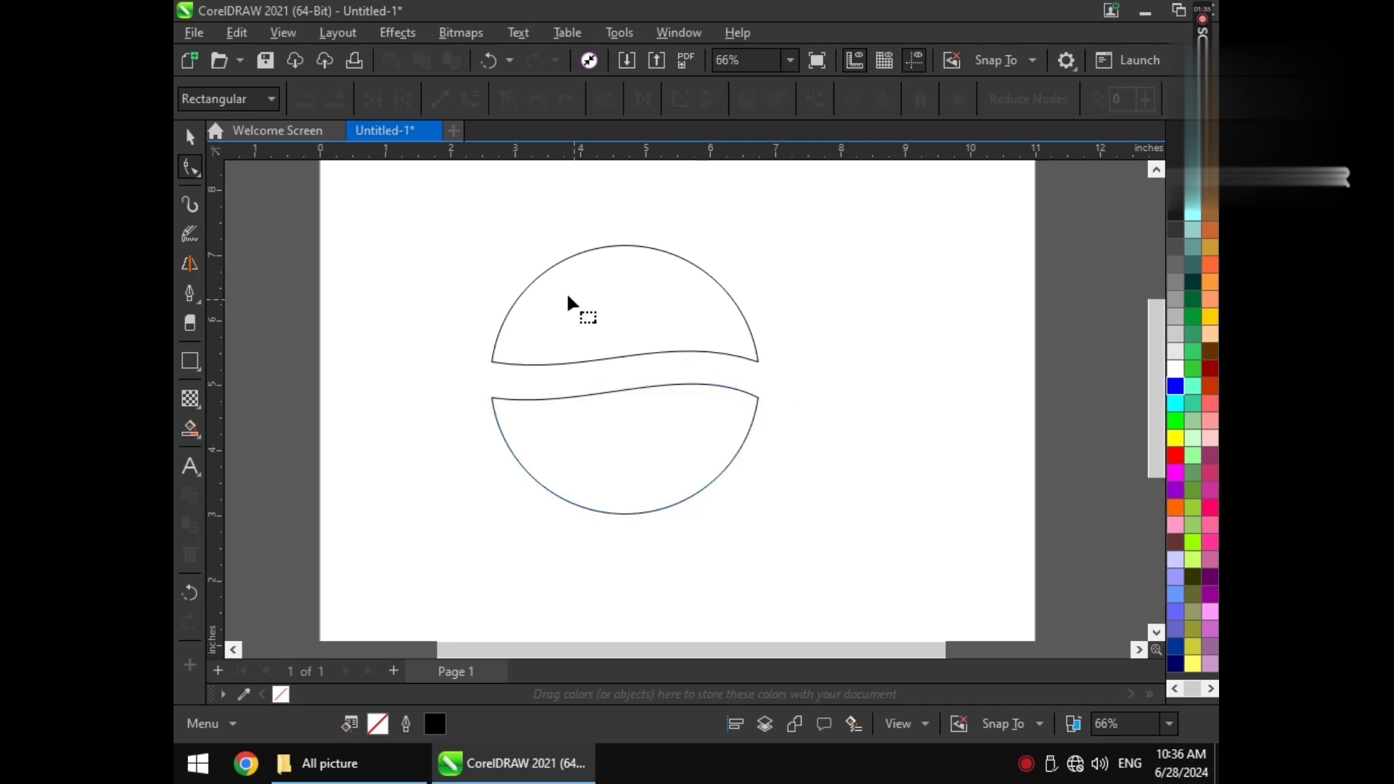
# Fill the upper half of the circle with dark red and the lower half with Blue (#0000FF).
pyautogui.click(598, 359)
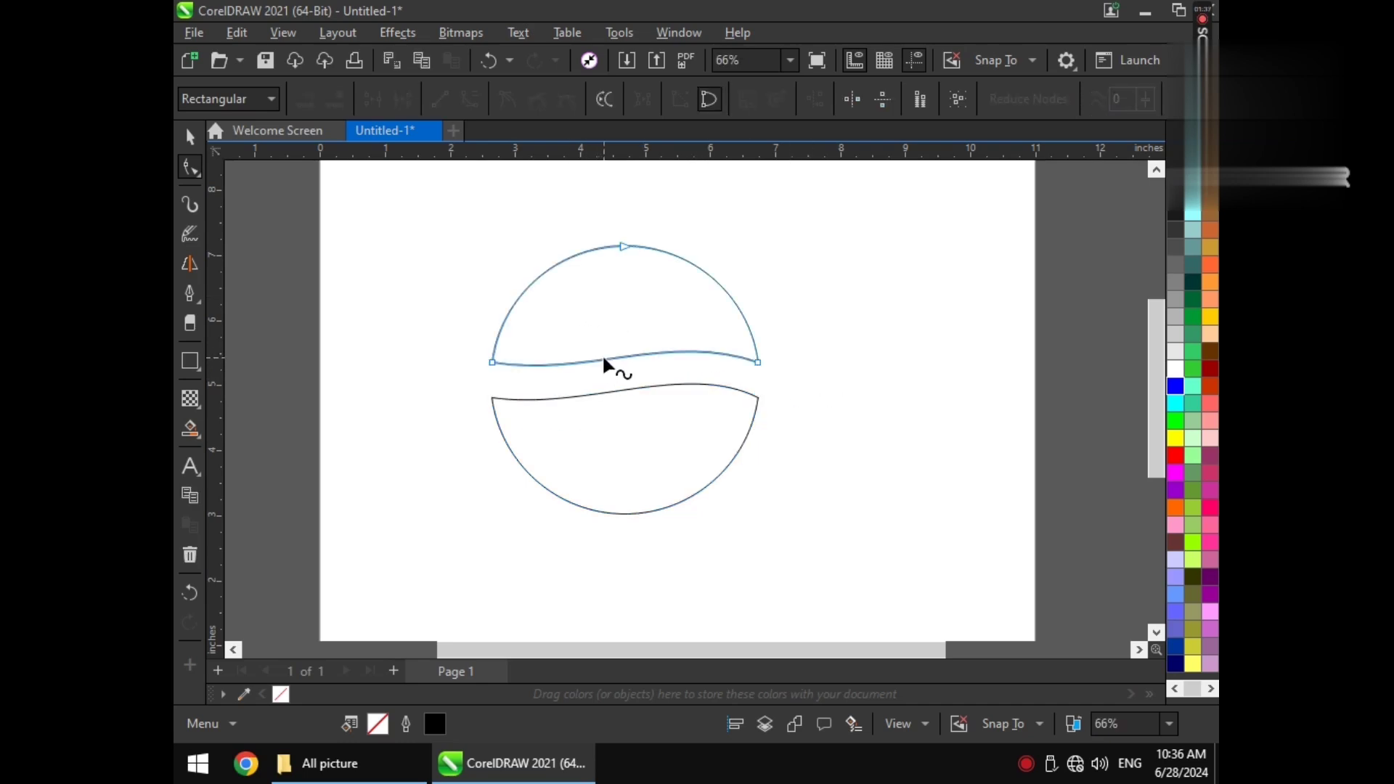
pyautogui.click(1212, 369)
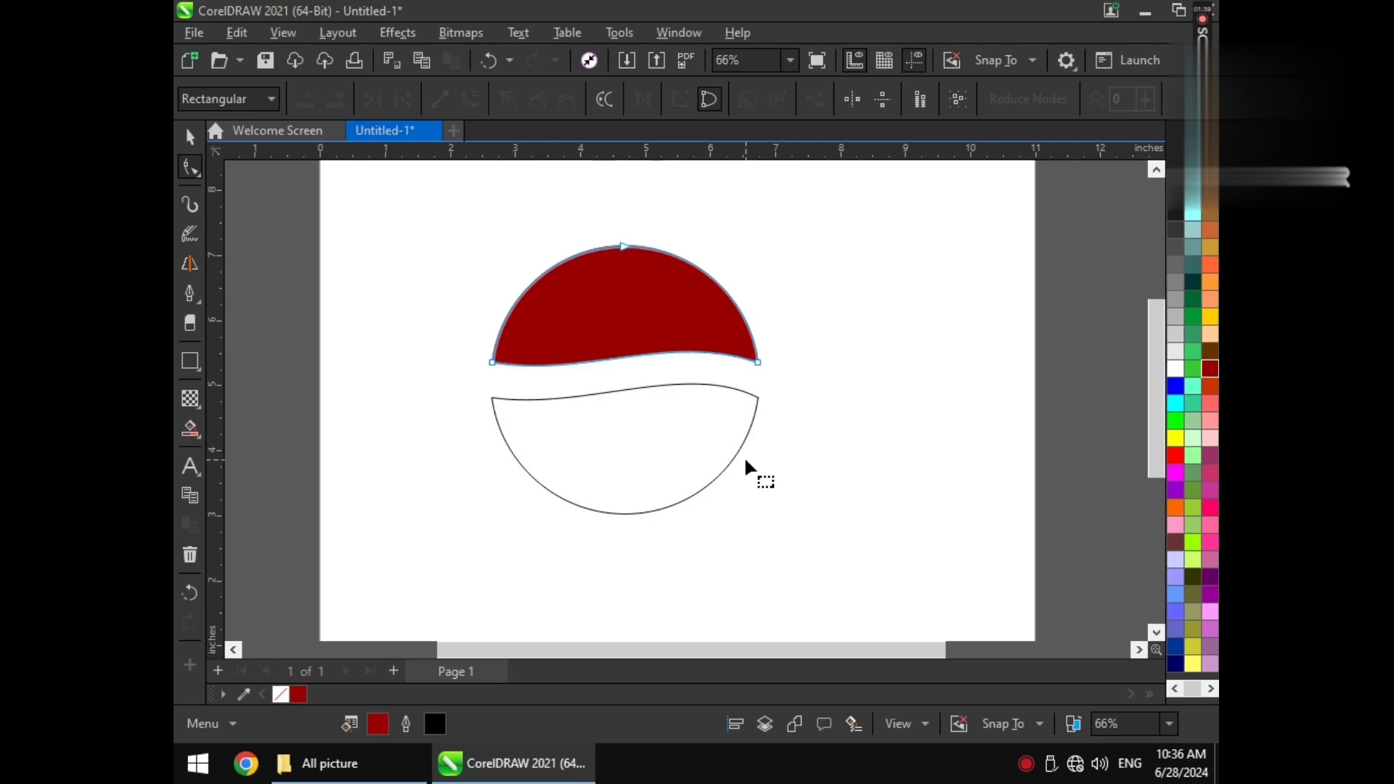
pyautogui.click(726, 468)
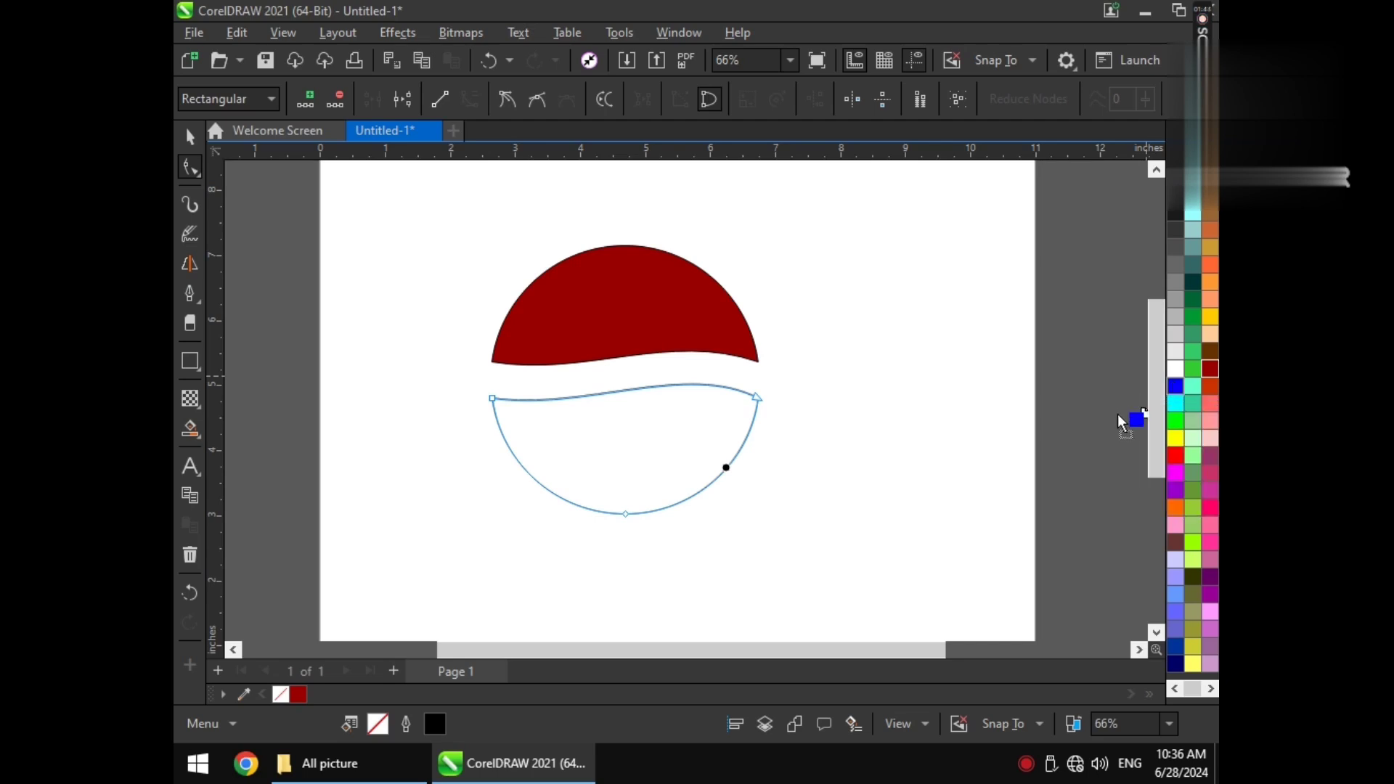
pyautogui.click(1177, 386)
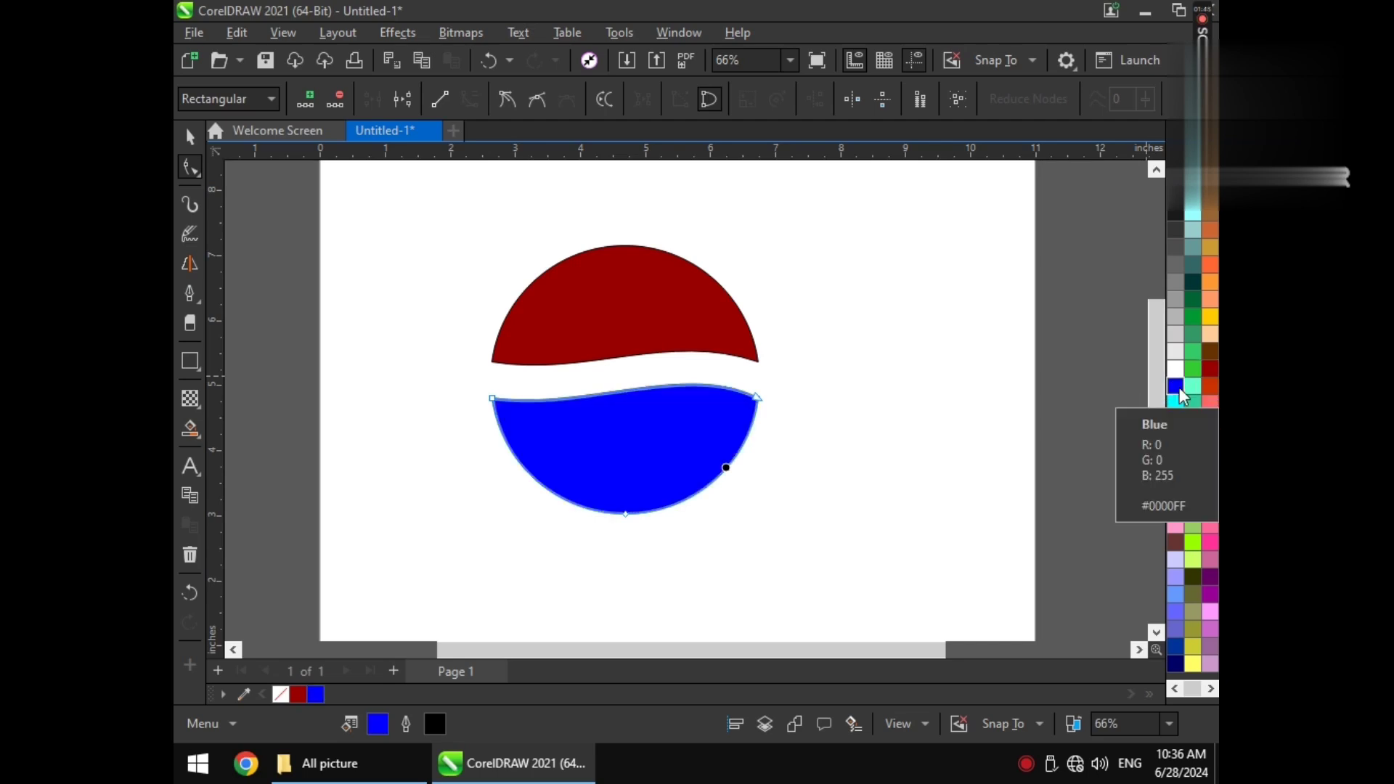
pyautogui.click(868, 421)
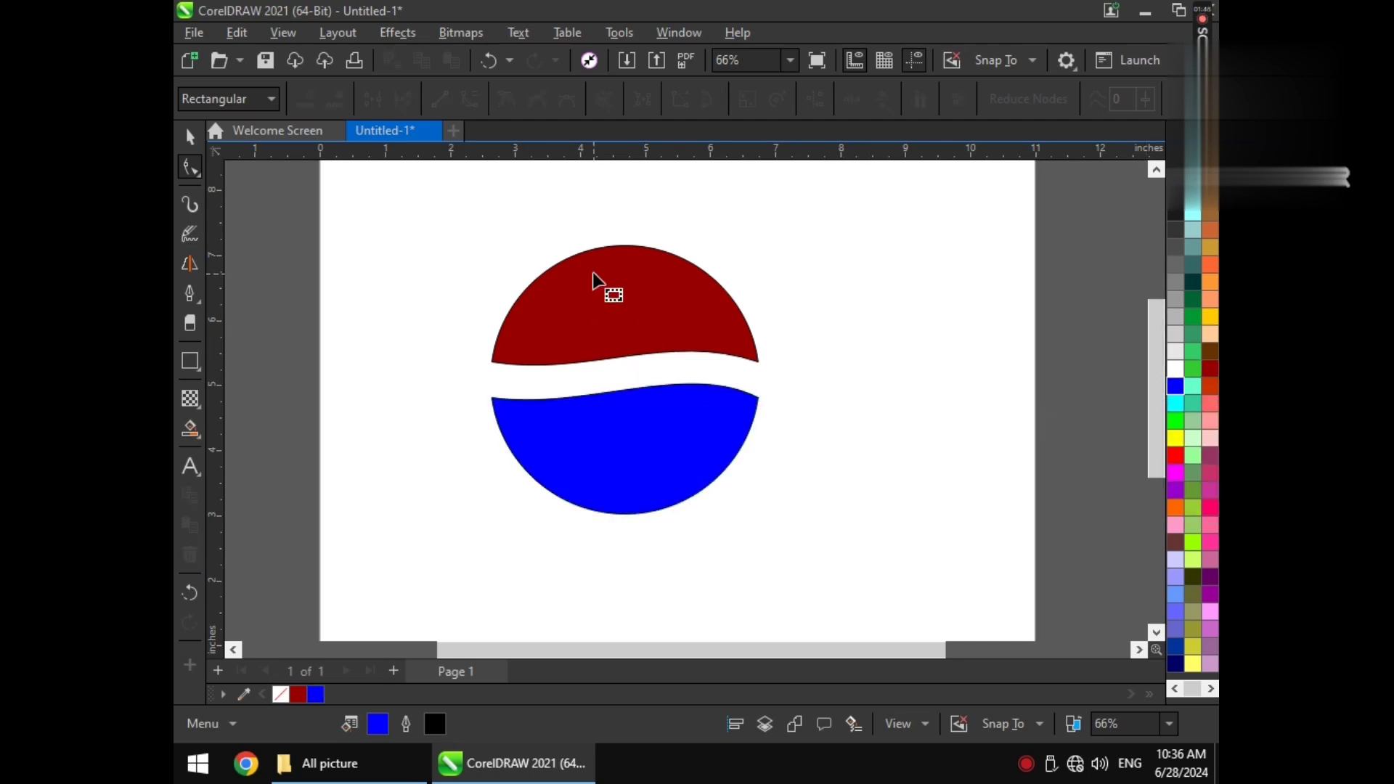
# Add the artistic text "pepsi" in Arial, 24 pt, centred below the circle.
pyautogui.click(189, 465)
pyautogui.click(599, 559)
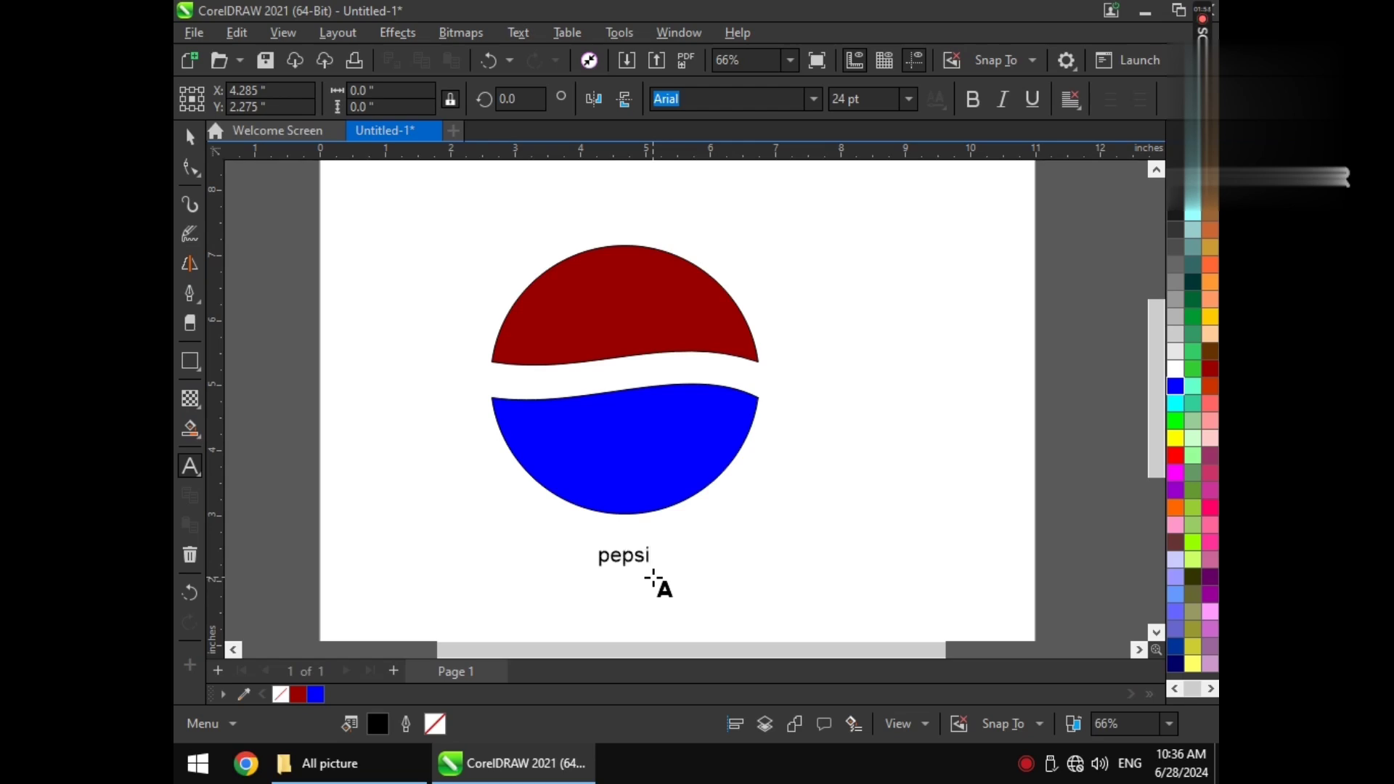
pyautogui.click(190, 137)
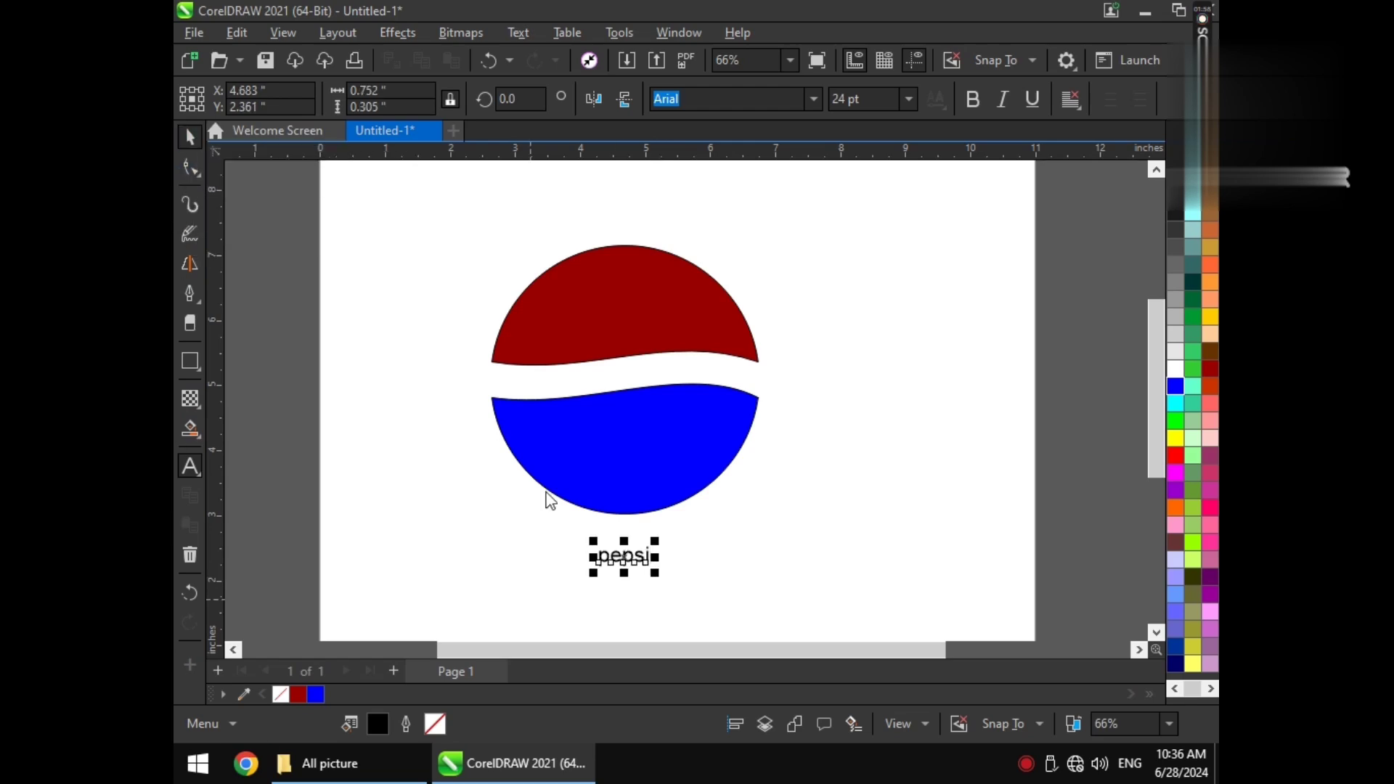
# Enlarge the "pepsi" text to about 2.98 by 1.21 inches below the circle and colour it Blue.
pyautogui.moveTo(658, 544); pyautogui.dragTo(726, 517)
pyautogui.moveTo(624, 561); pyautogui.dragTo(643, 581)
pyautogui.click(1176, 387)
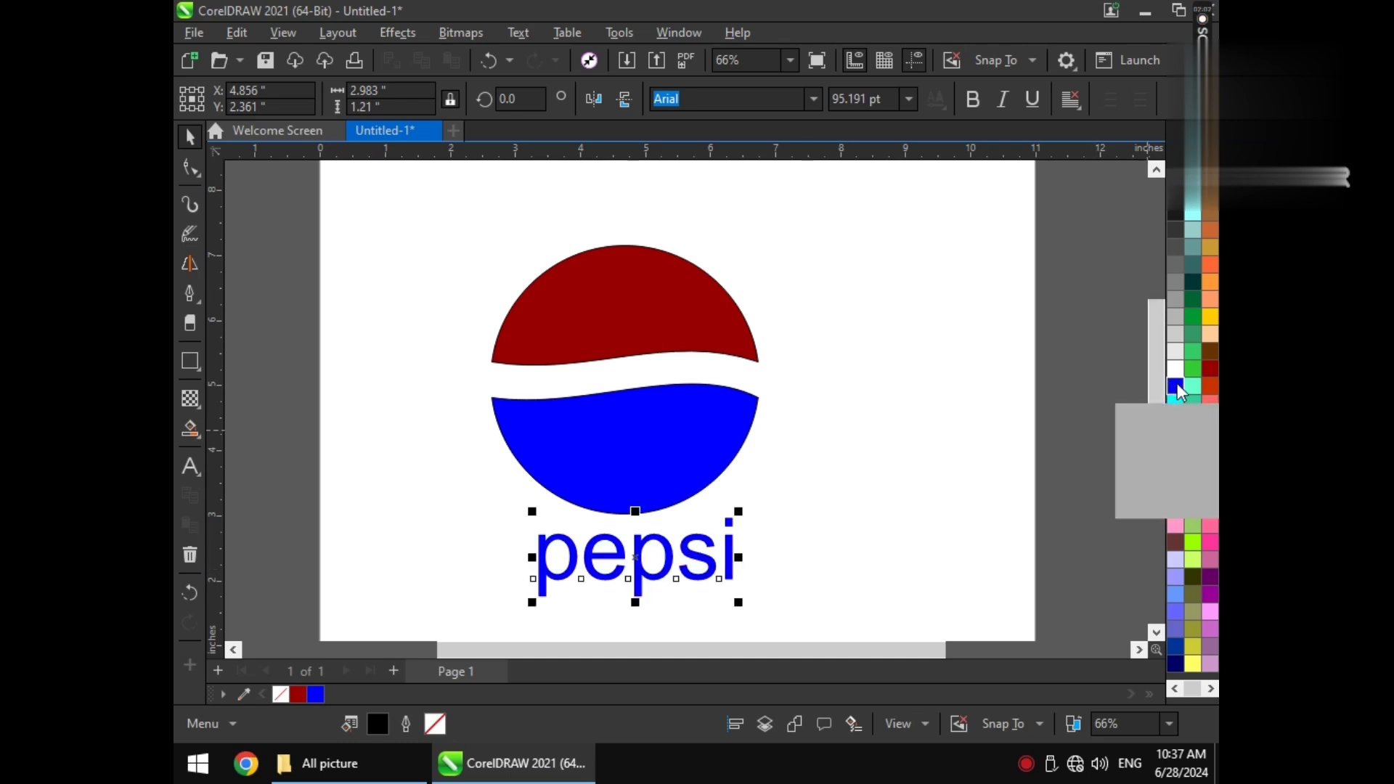
# Delete the whole Pepsi logo, both circle halves and the text, to empty the page.
pyautogui.click(748, 486)
pyautogui.moveTo(855, 244); pyautogui.dragTo(461, 623)
pyautogui.scroll(-2, 463, 421)
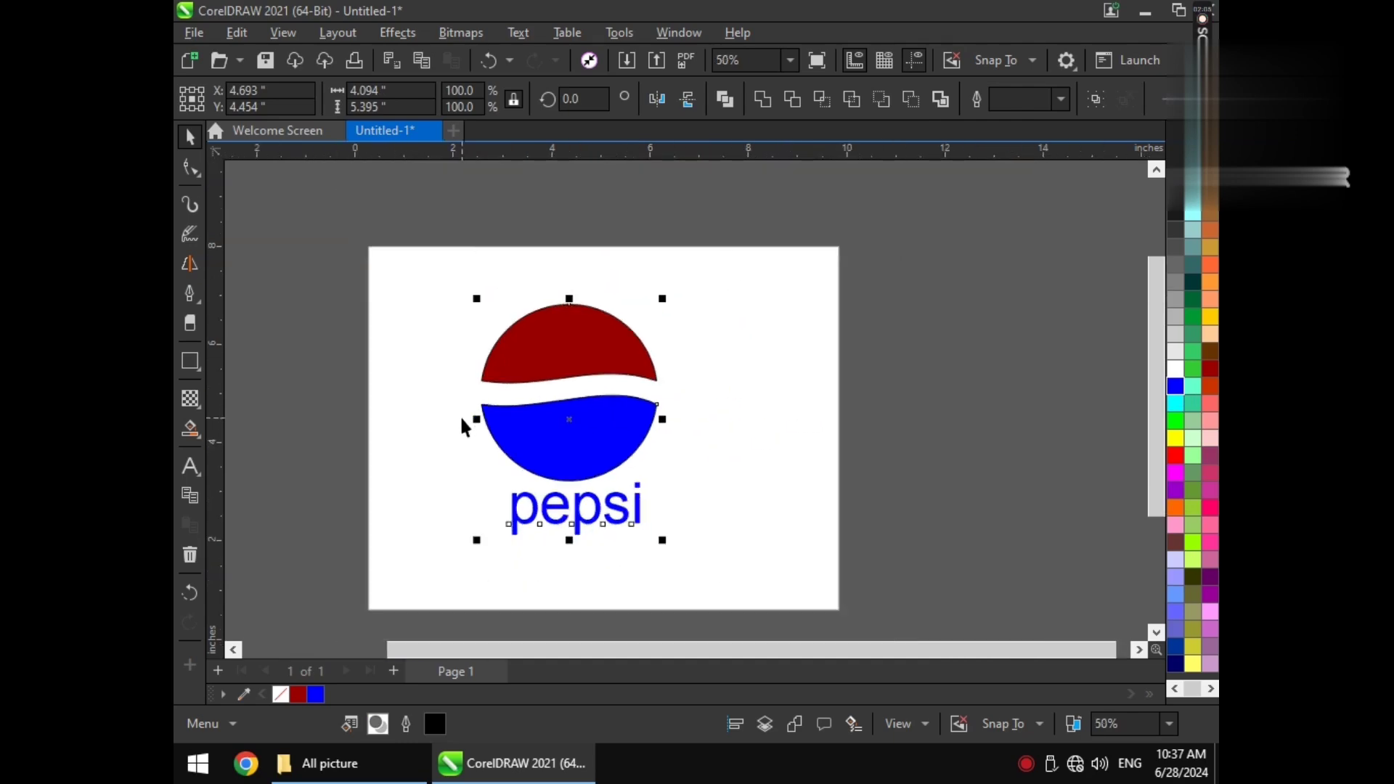
pyautogui.click(740, 473)
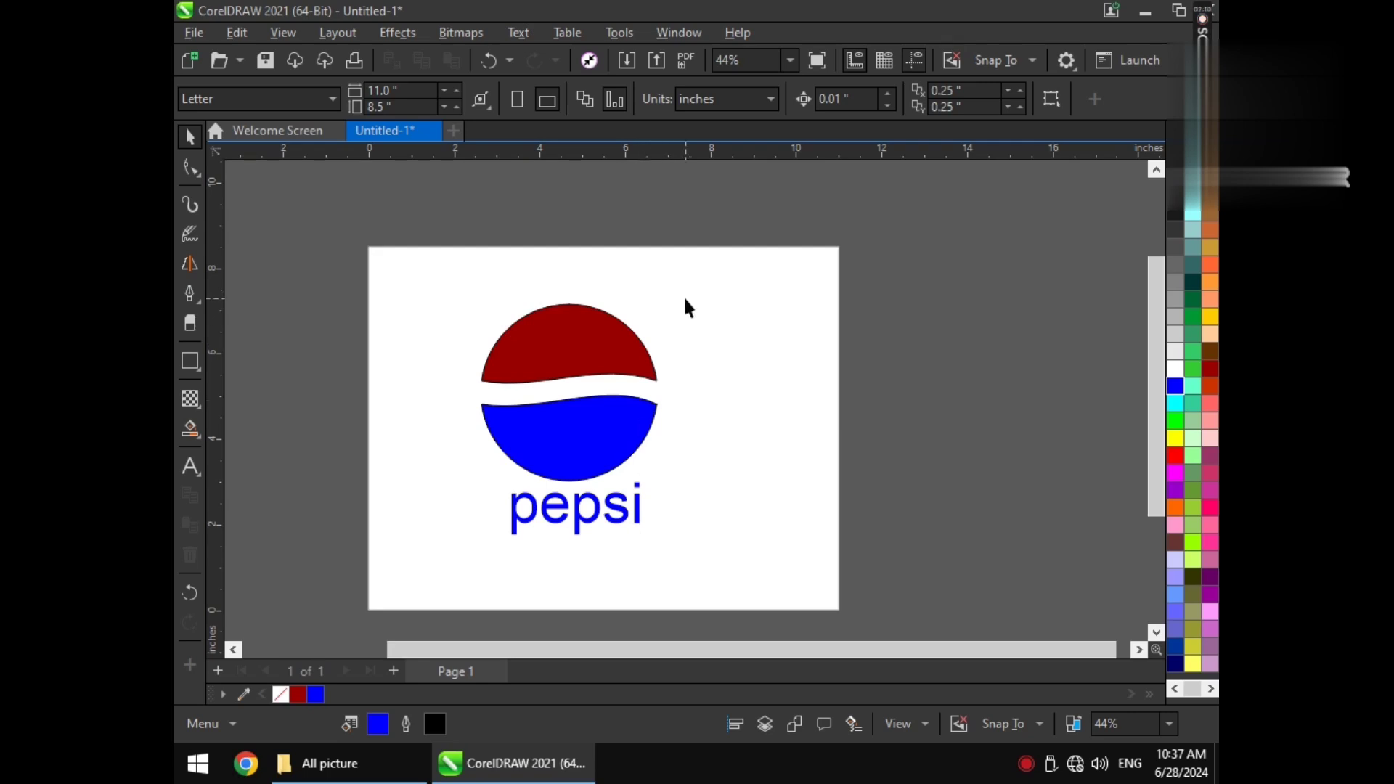
pyautogui.moveTo(686, 300); pyautogui.dragTo(473, 573)
pyautogui.press('Delete')
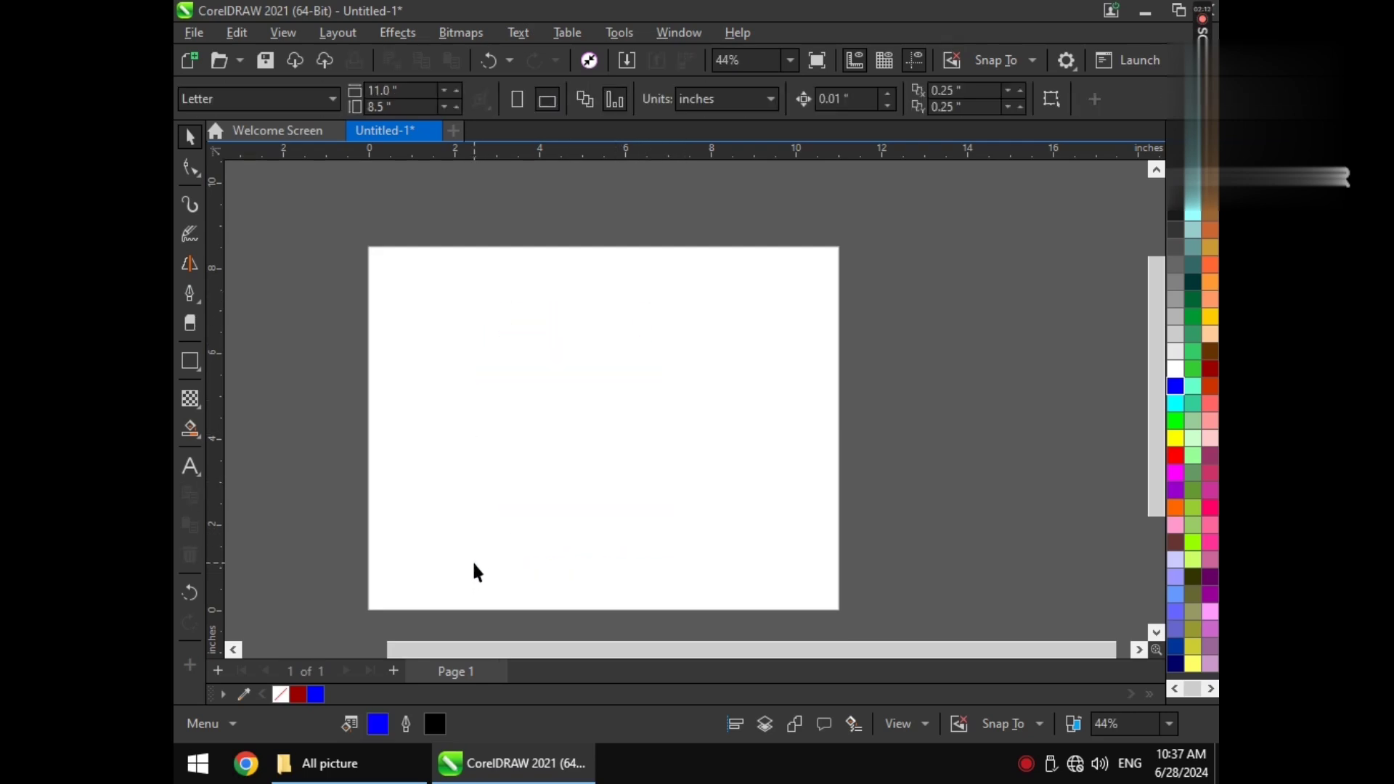
# Import the image Logo_of_Twitter.svg from the All picture folder and place it on the page.
pyautogui.hotkey('ctrl', 'i')
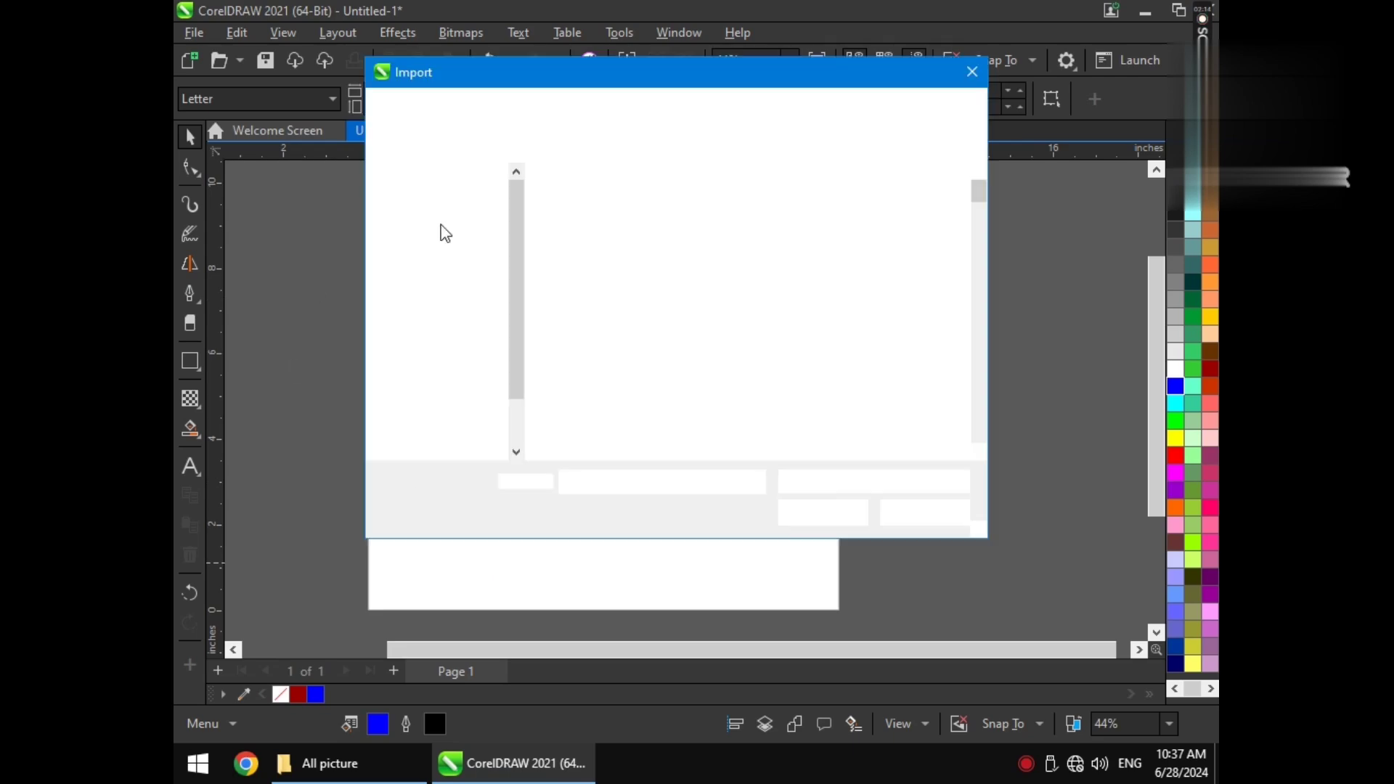
pyautogui.scroll(-6, 675, 304)
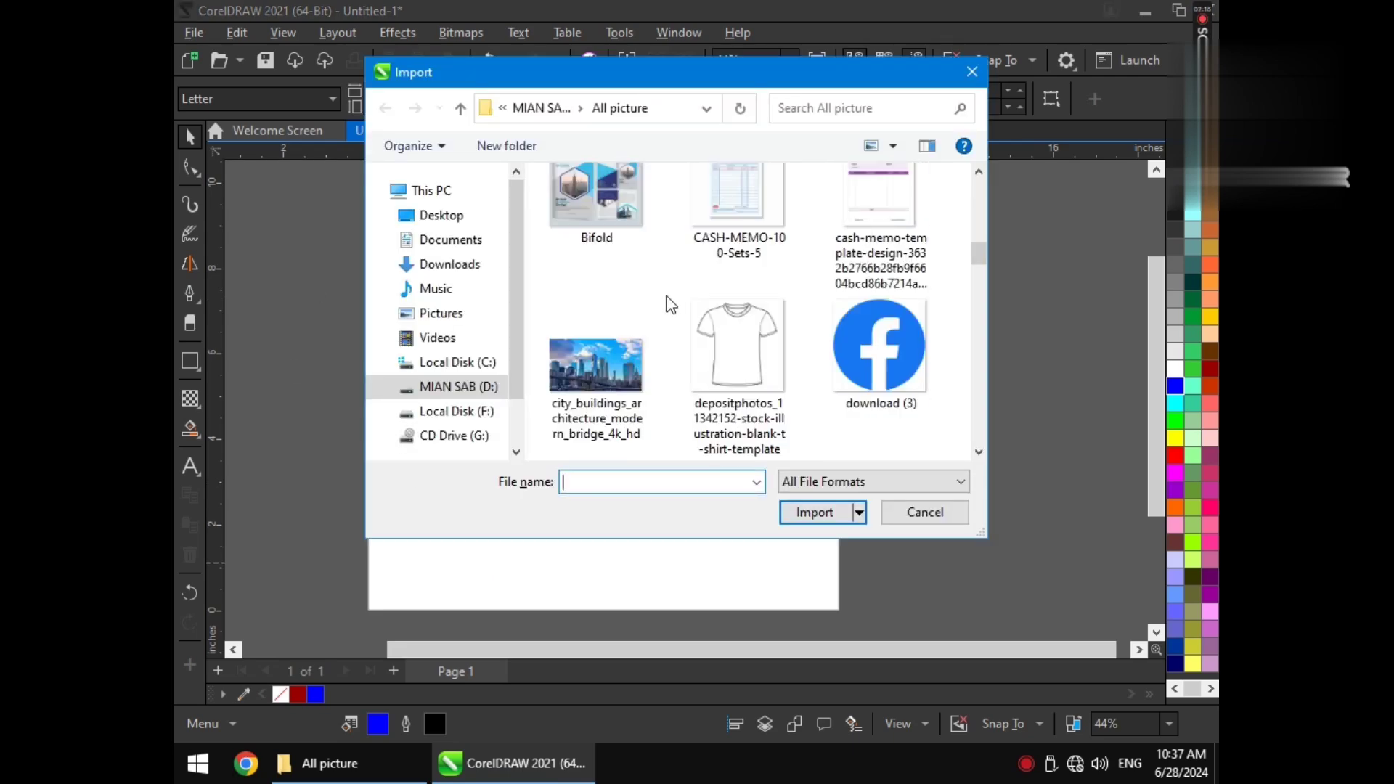
pyautogui.scroll(-8, 671, 304)
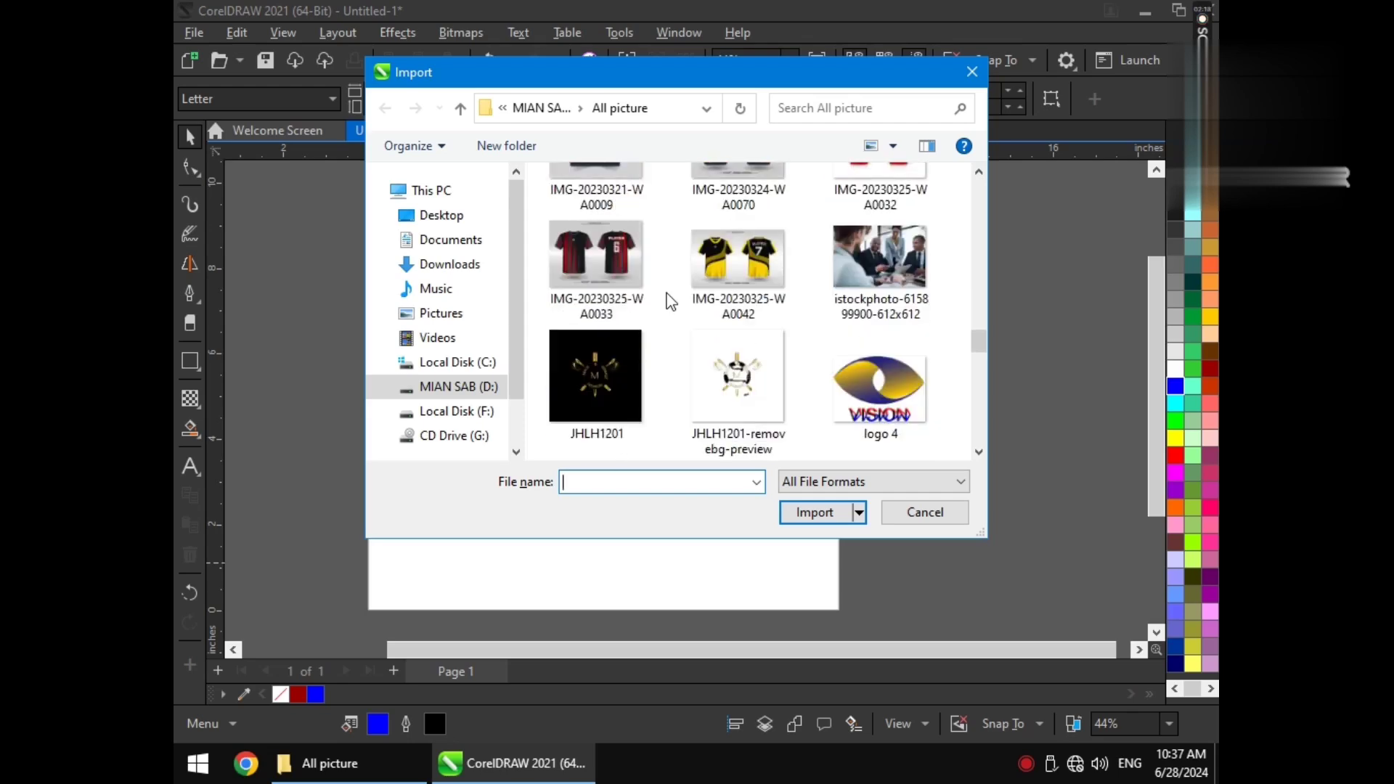
pyautogui.scroll(-2, 671, 302)
pyautogui.scroll(2, 671, 302)
pyautogui.click(632, 279)
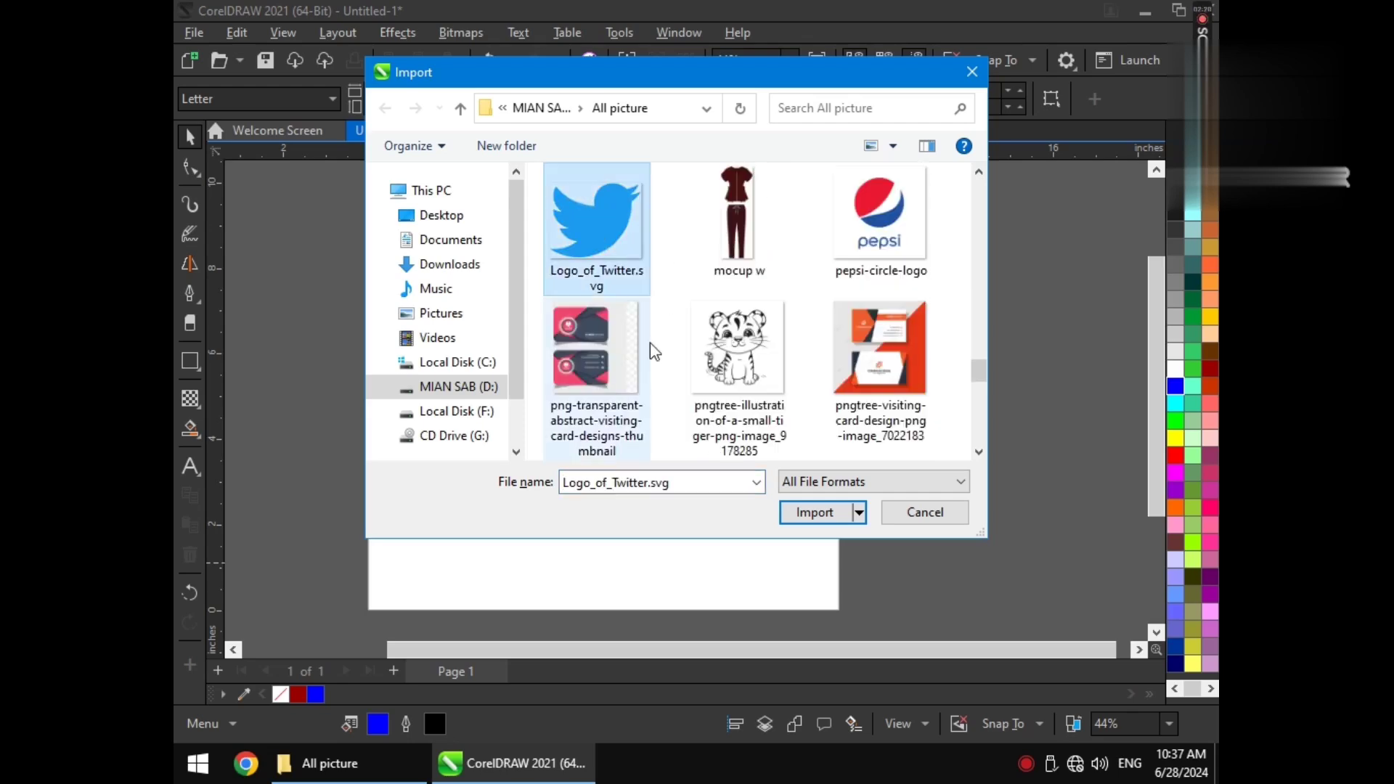
pyautogui.click(799, 511)
pyautogui.click(451, 333)
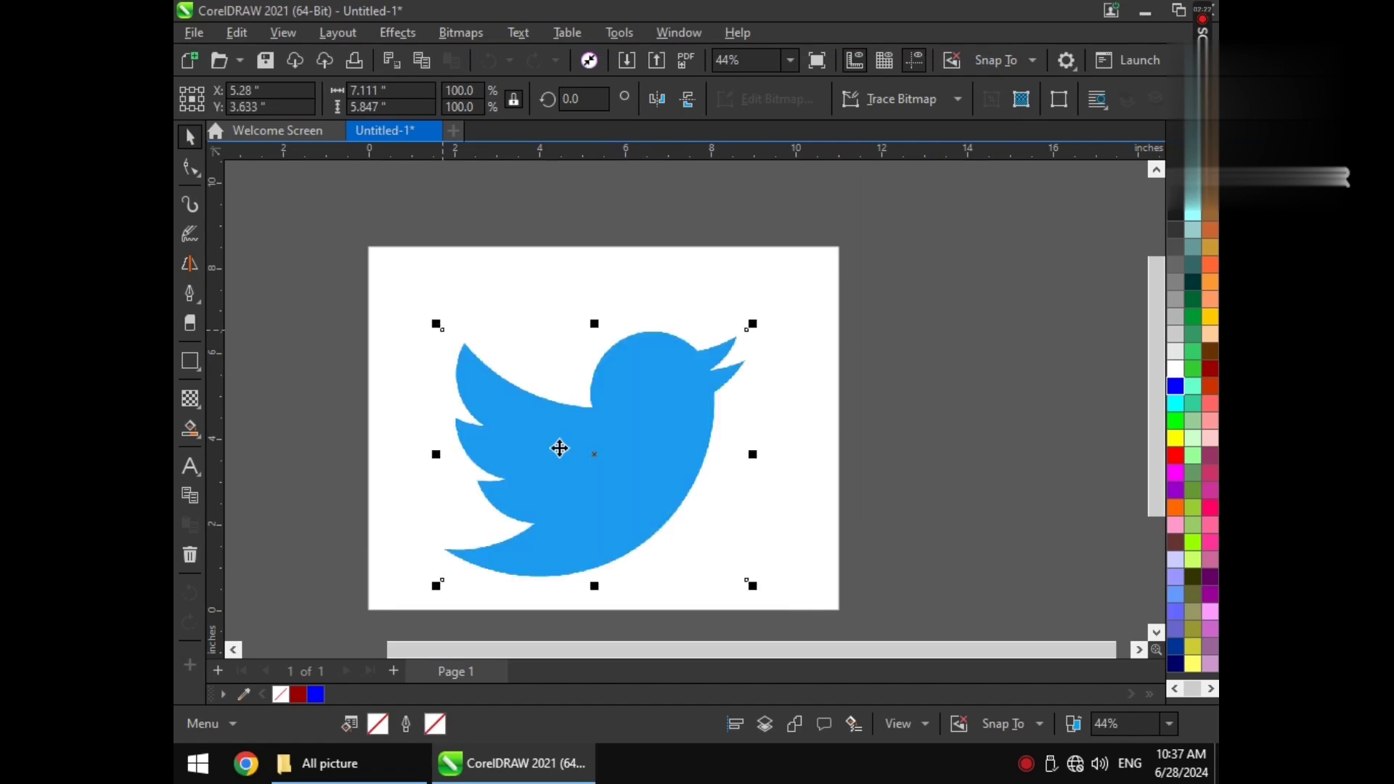
# Shrink the Twitter bird image to about 3.0 by 2.47 inches and move it to the page's upper left area.
pyautogui.scroll(1, 587, 472)
pyautogui.moveTo(805, 280); pyautogui.dragTo(750, 383)
pyautogui.moveTo(565, 451); pyautogui.dragTo(436, 336)
pyautogui.scroll(2, 406, 327)
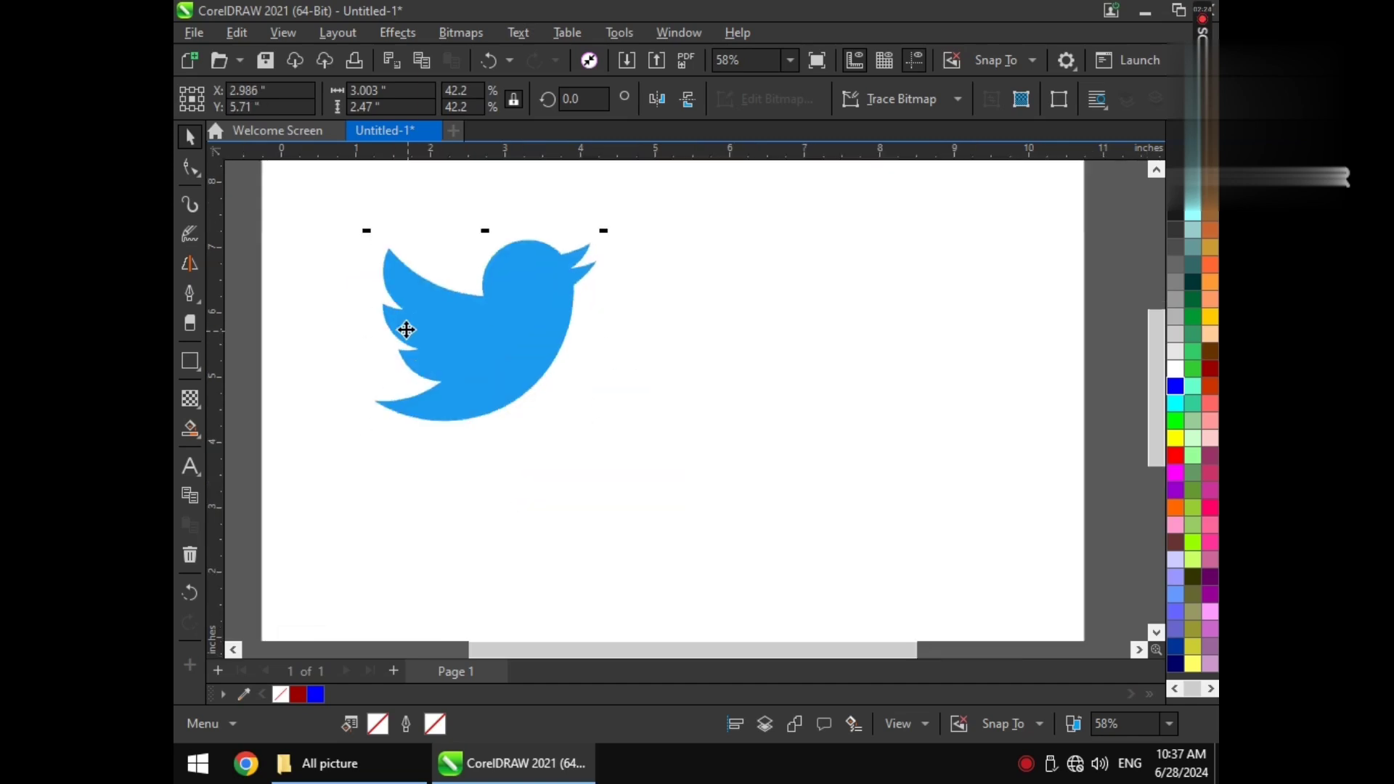
pyautogui.scroll(1, 325, 259)
pyautogui.scroll(-1, 325, 256)
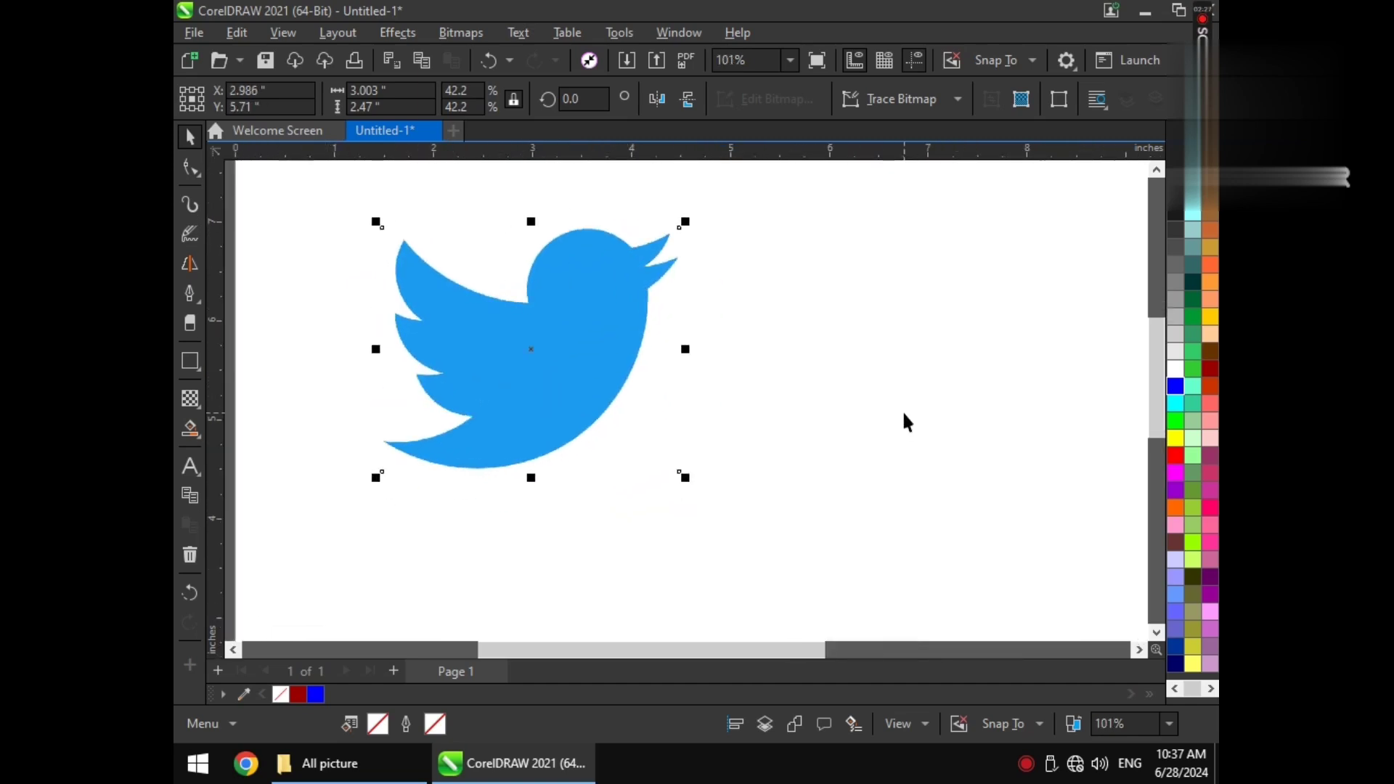
pyautogui.click(903, 420)
# Start a straight-segment Pen outline at the beak notch, tracing over the upper beak tip and head base to the top wing tip.
pyautogui.click(189, 293)
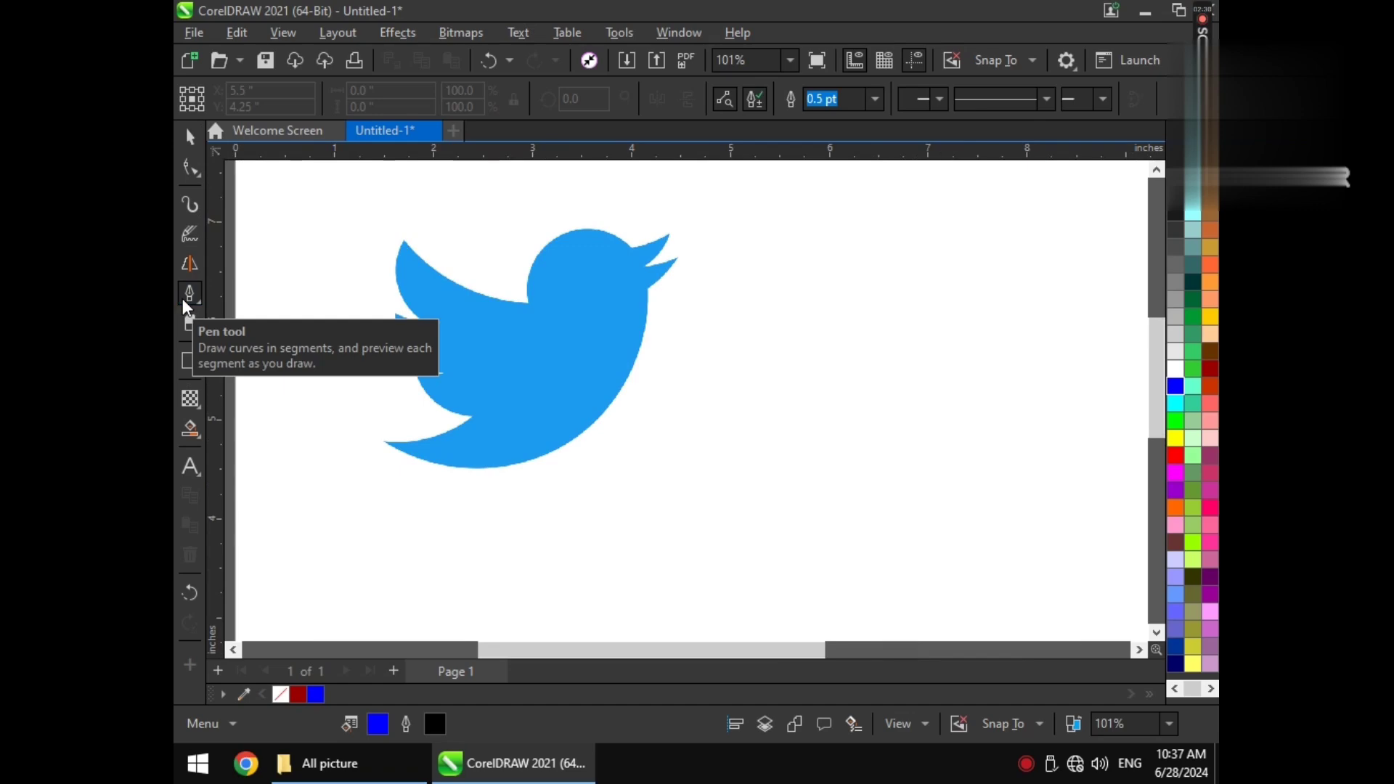
pyautogui.scroll(3, 648, 276)
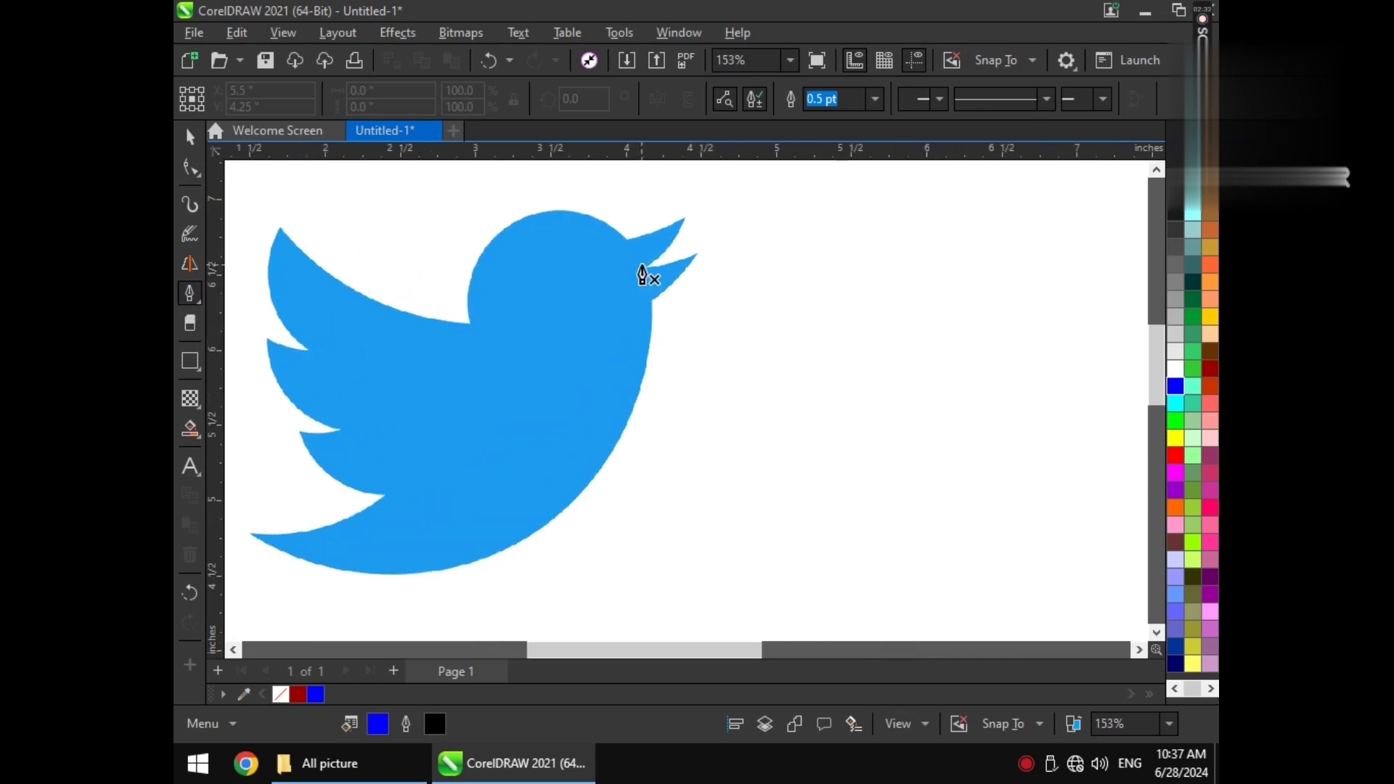
pyautogui.click(648, 270)
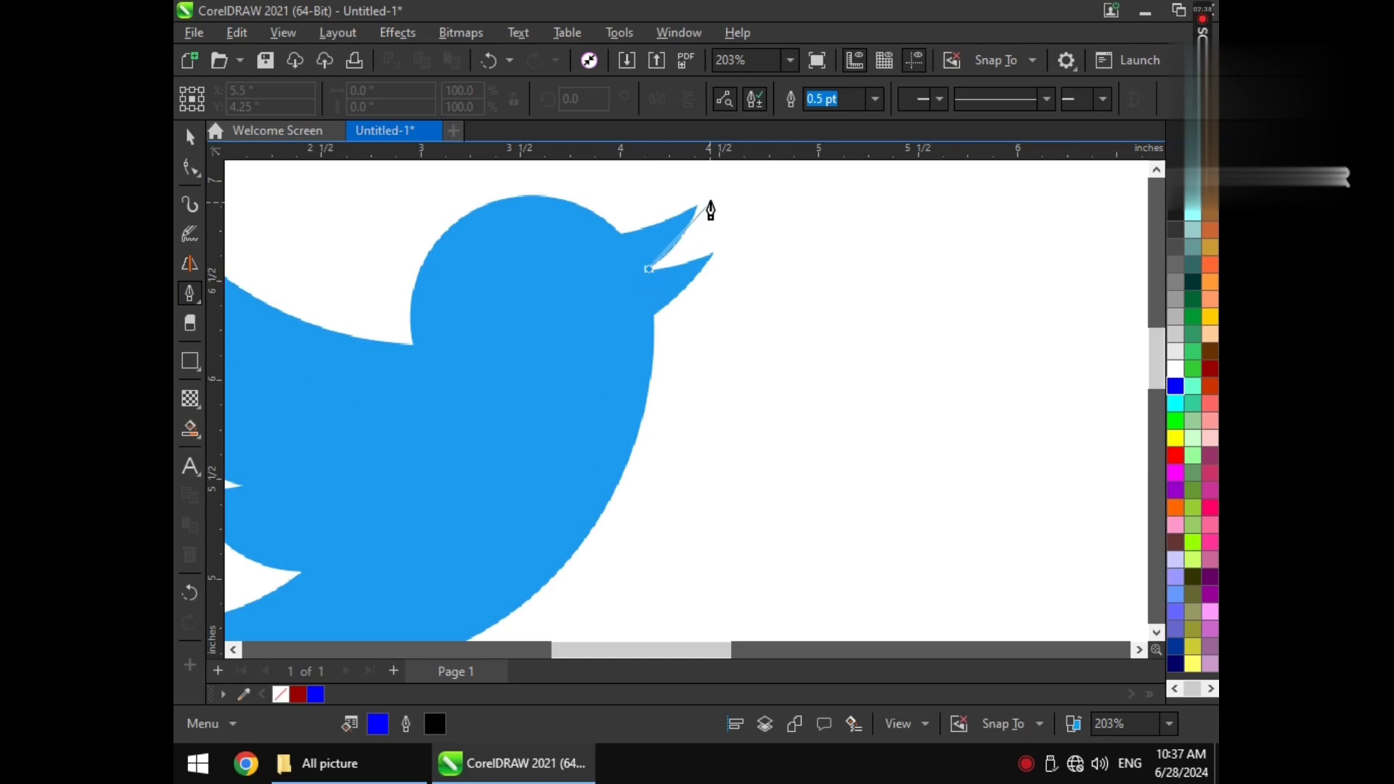
pyautogui.click(697, 204)
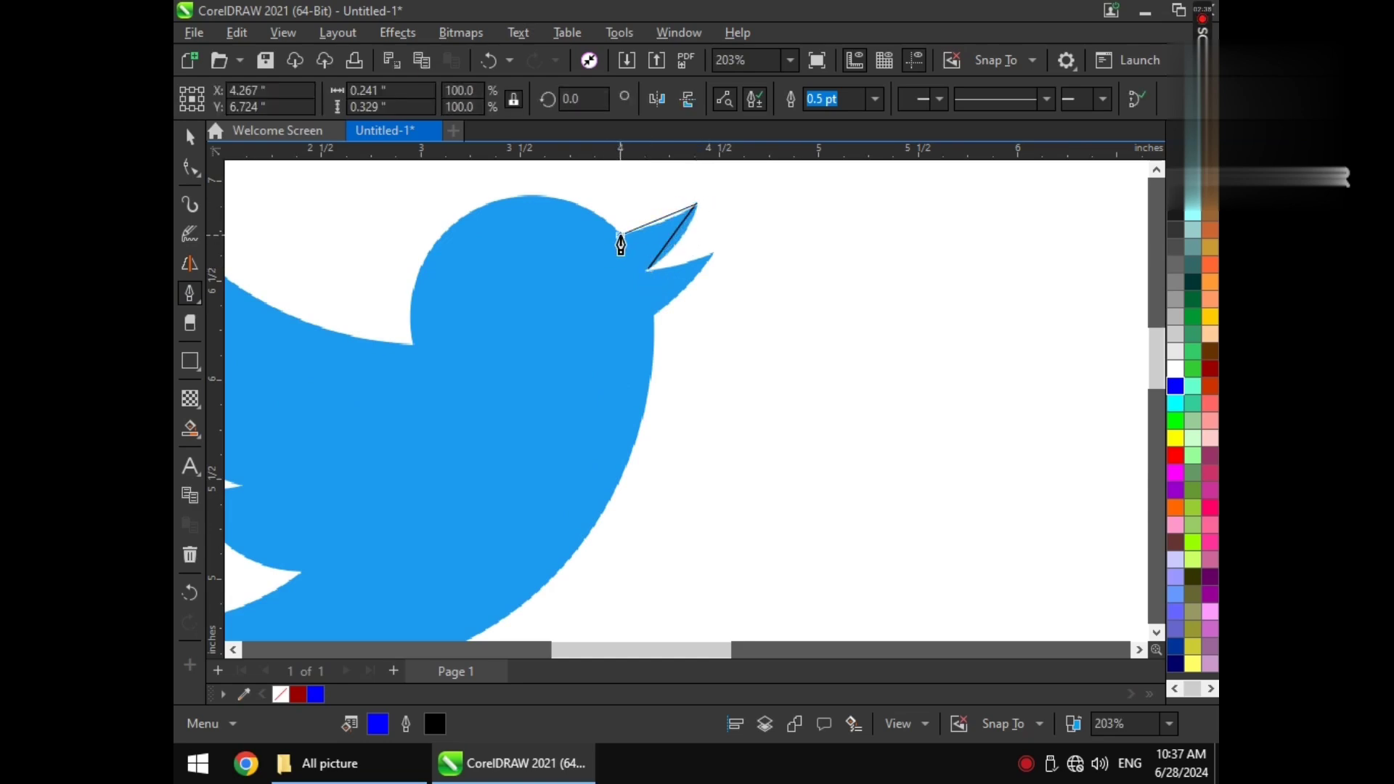
pyautogui.click(412, 343)
pyautogui.scroll(-3, 487, 363)
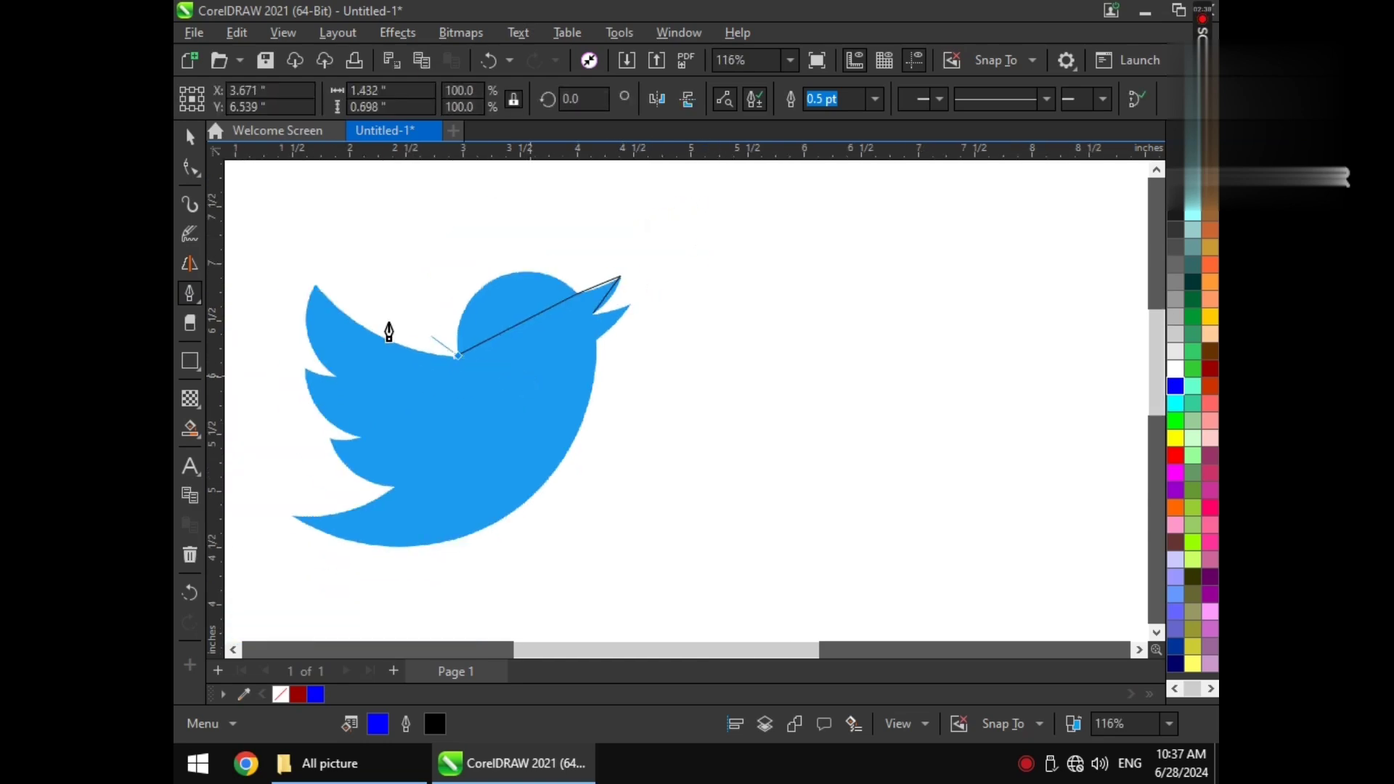
pyautogui.scroll(4, 389, 327)
pyautogui.click(312, 268)
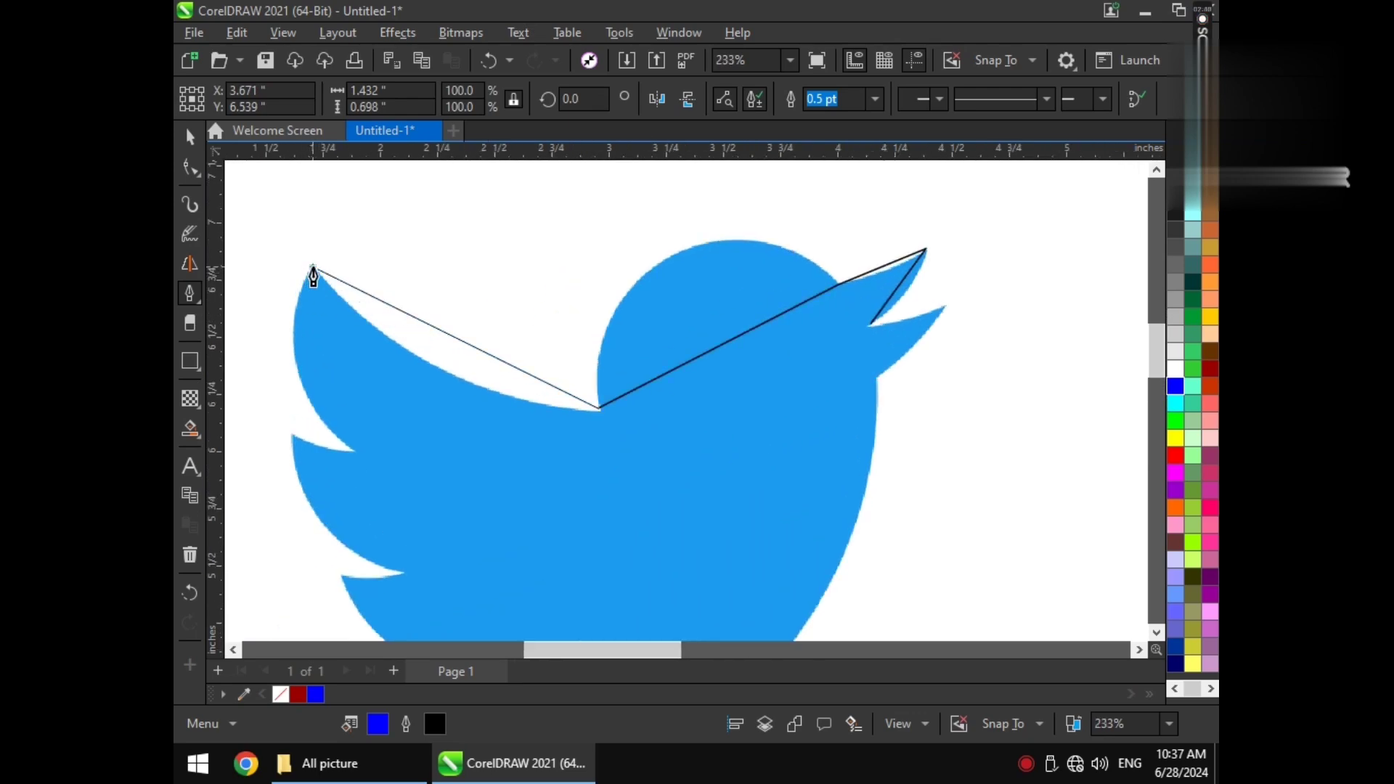
# Continue the Pen outline down the wing, placing nodes at each feather tip and notch with straight segments.
pyautogui.click(355, 451)
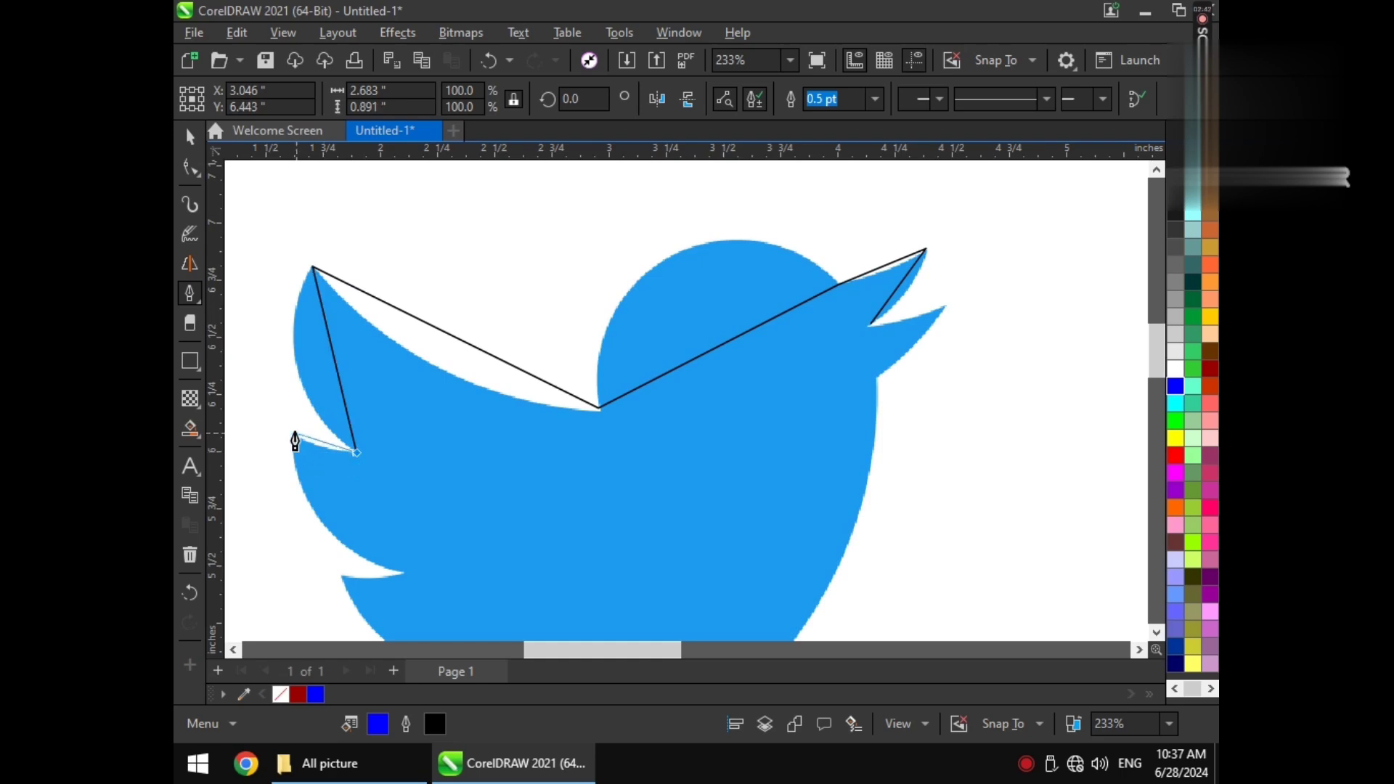
pyautogui.click(290, 436)
pyautogui.scroll(-2, 338, 411)
pyautogui.scroll(3, 338, 421)
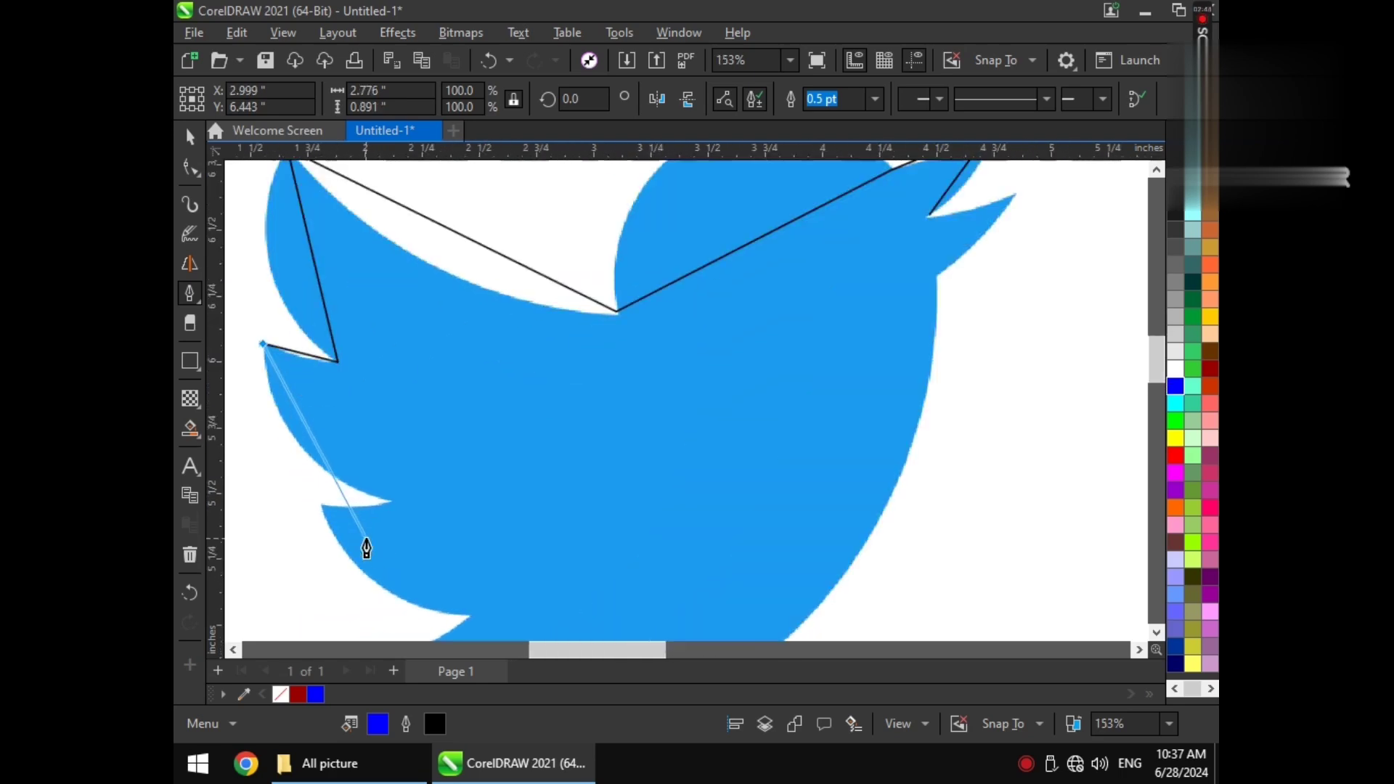
pyautogui.click(393, 508)
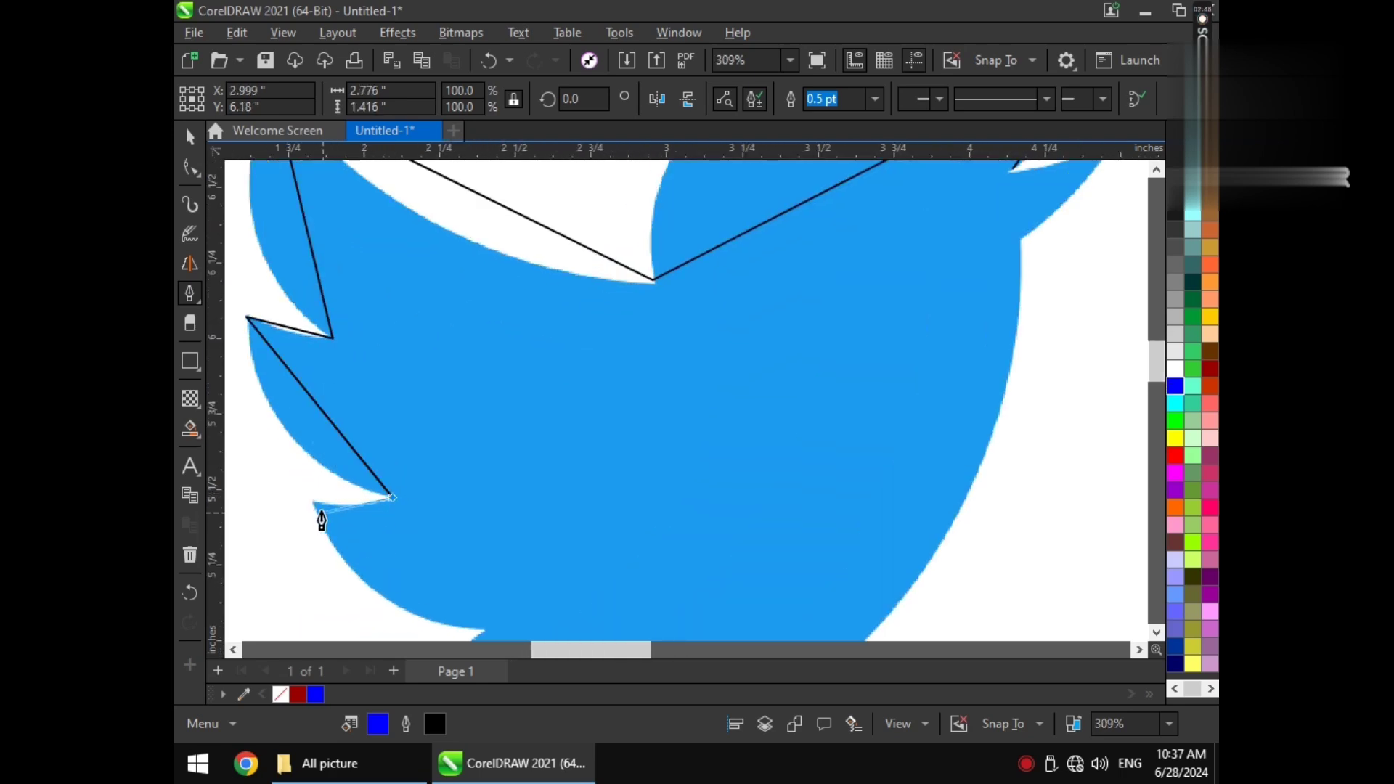
pyautogui.click(313, 513)
pyautogui.scroll(-2, 358, 488)
pyautogui.scroll(2, 368, 549)
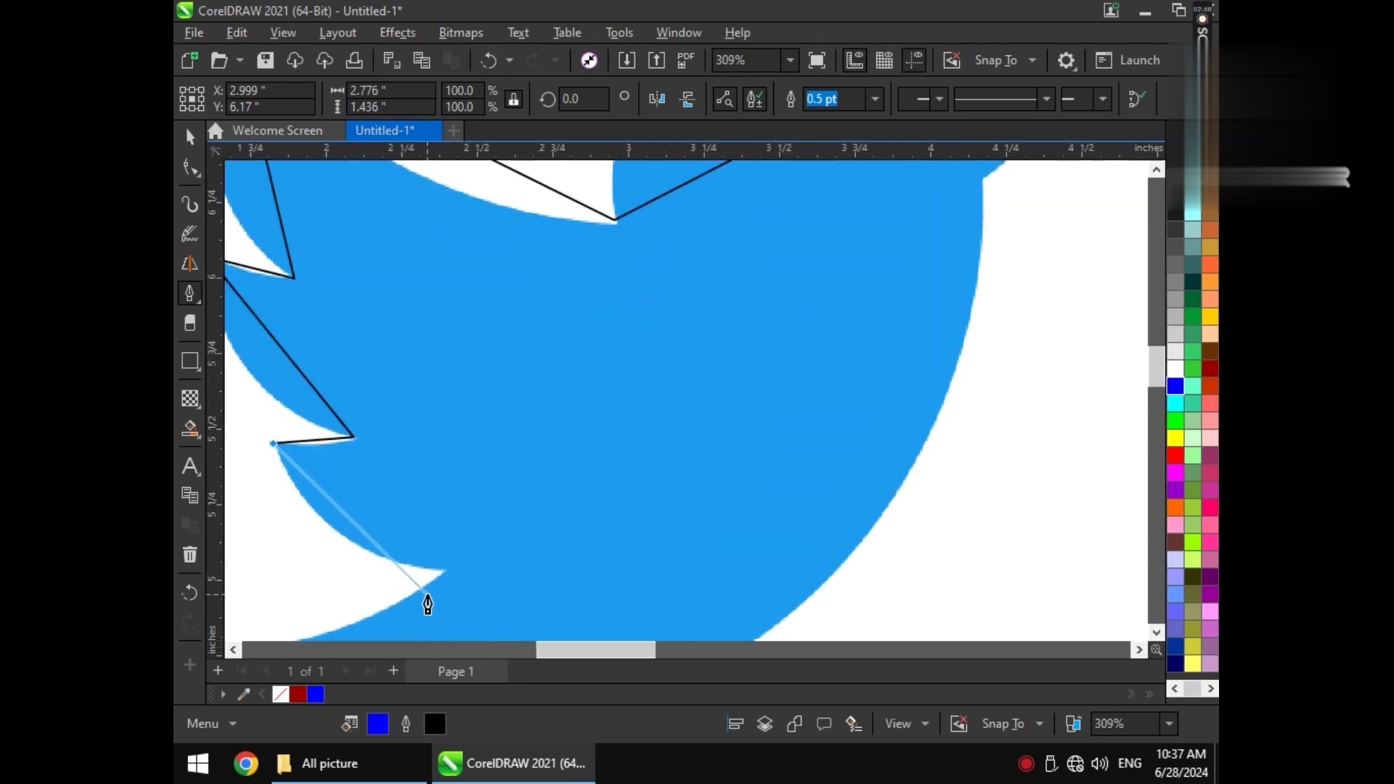
pyautogui.click(441, 574)
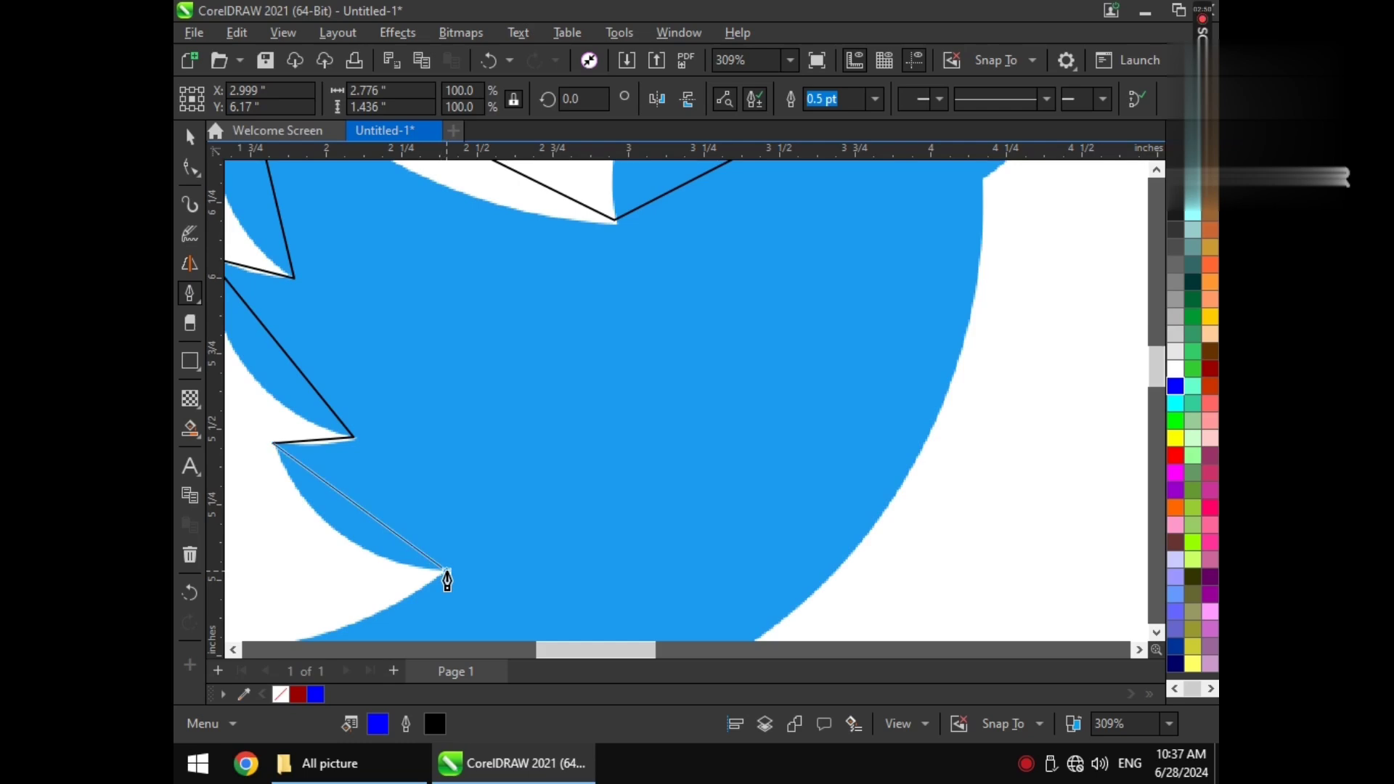
# Trace the tail tip, belly and lower beak with straight segments and close the outline, about 2.98 by 2.11 inches, at the beak notch.
pyautogui.scroll(-4, 439, 552)
pyautogui.scroll(3, 341, 596)
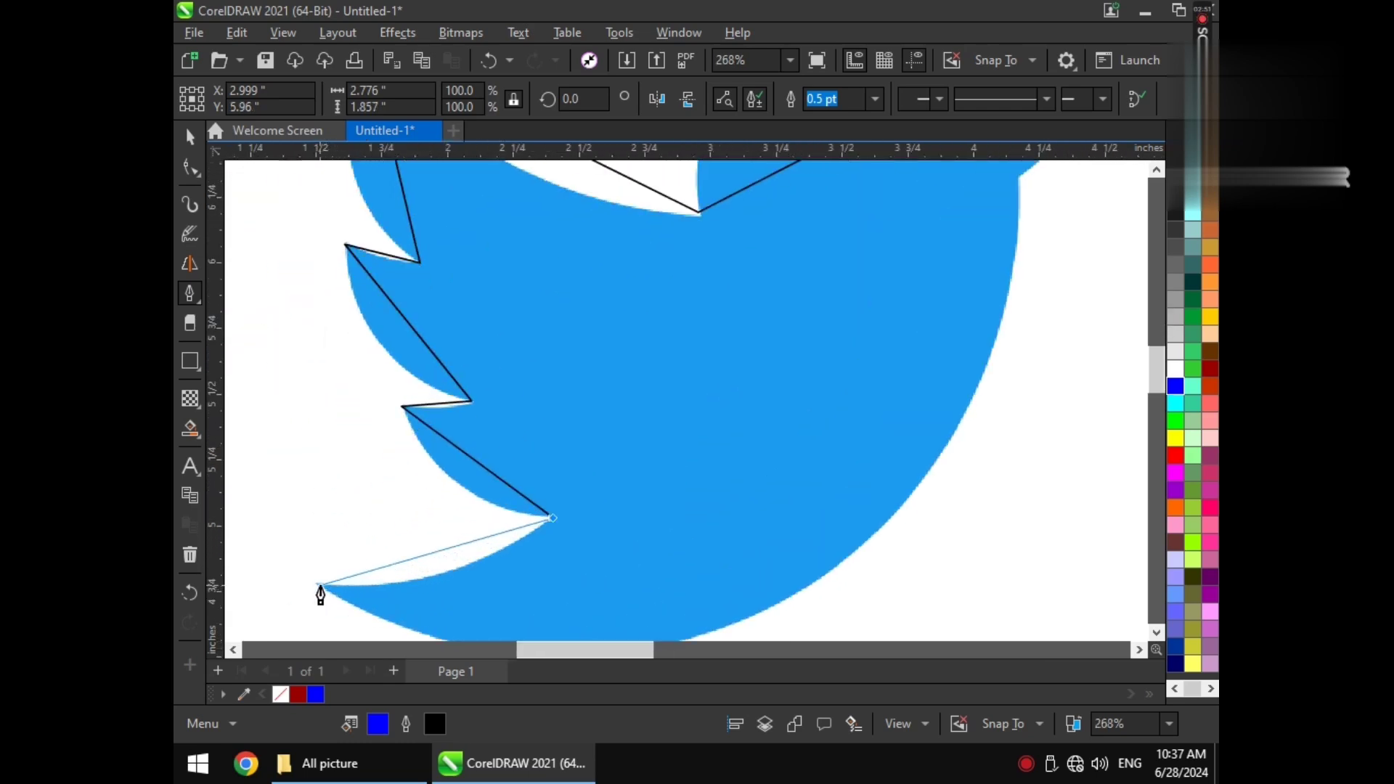
pyautogui.click(317, 587)
pyautogui.scroll(-4, 361, 482)
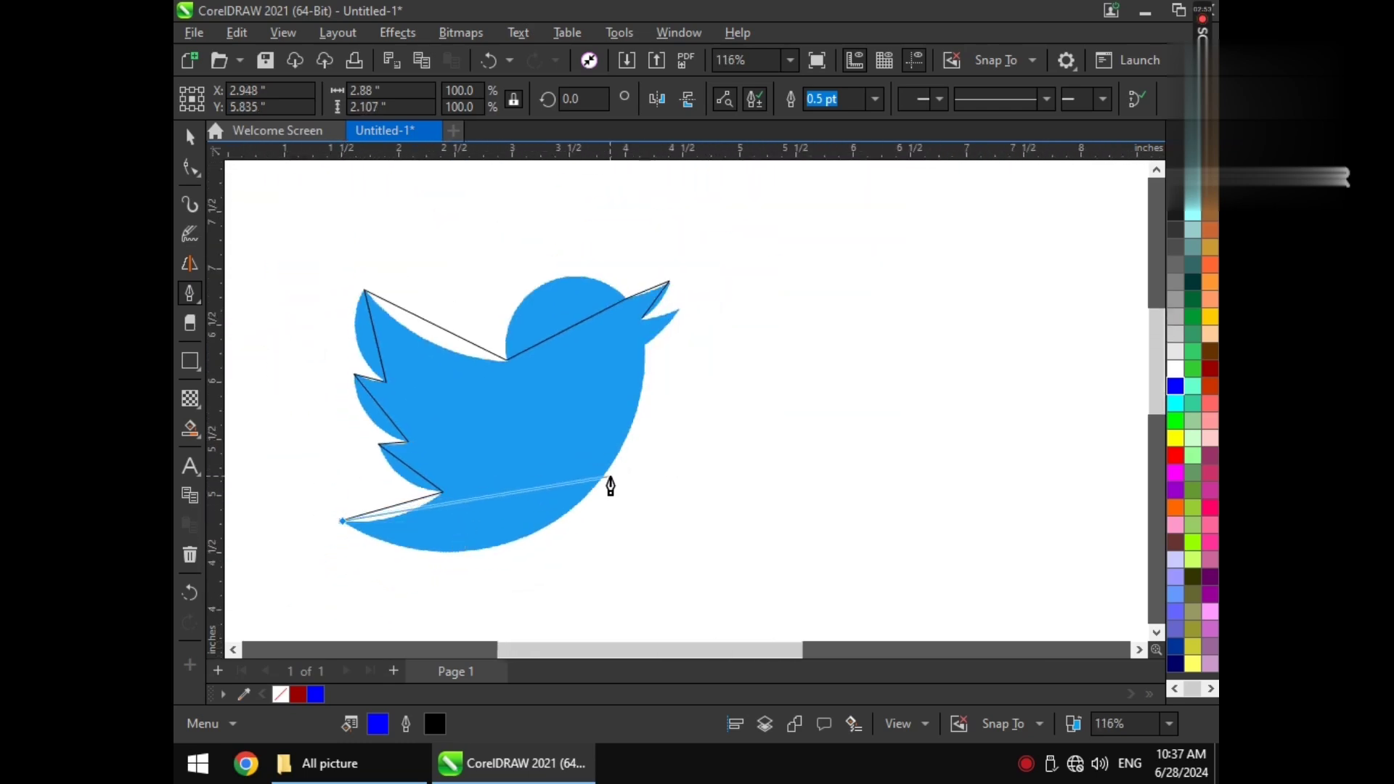
pyautogui.click(589, 498)
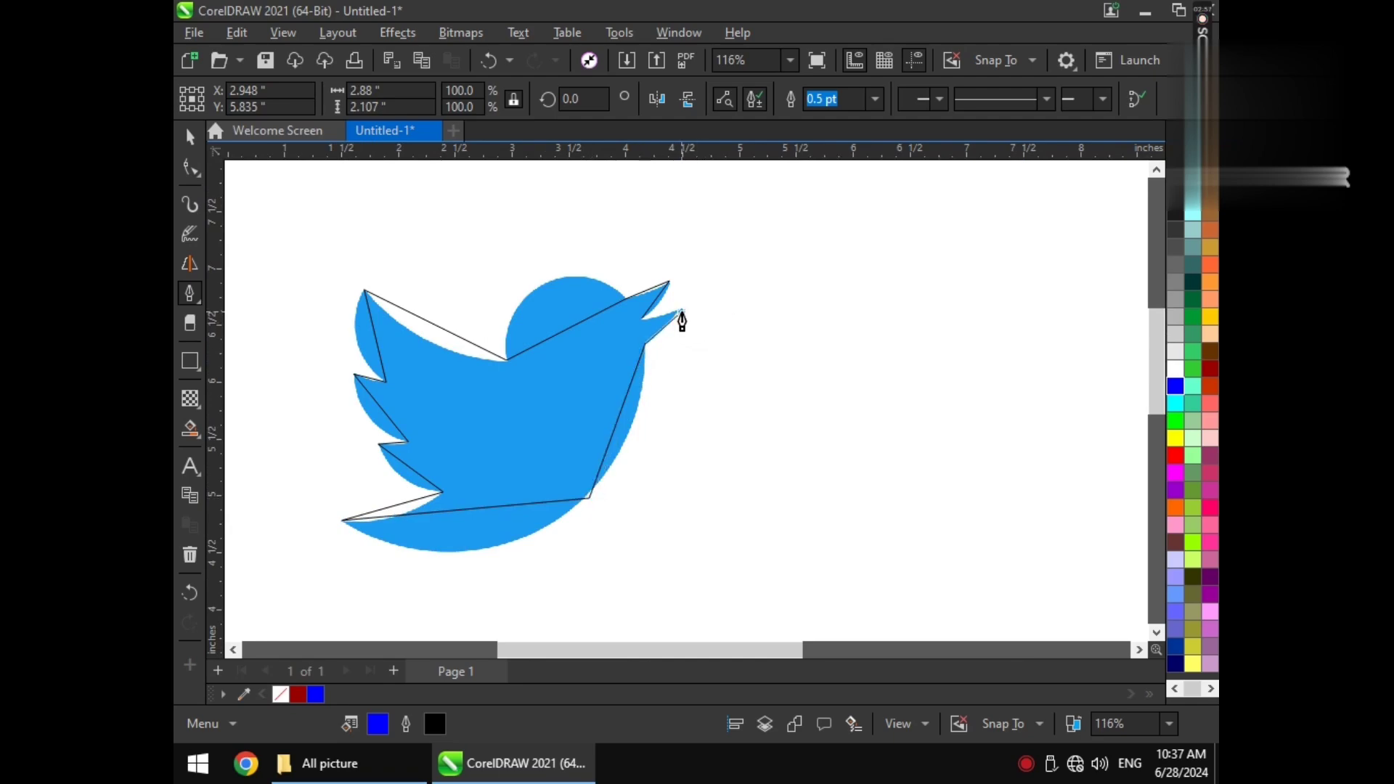
pyautogui.click(645, 321)
pyautogui.scroll(3, 644, 327)
pyautogui.click(645, 323)
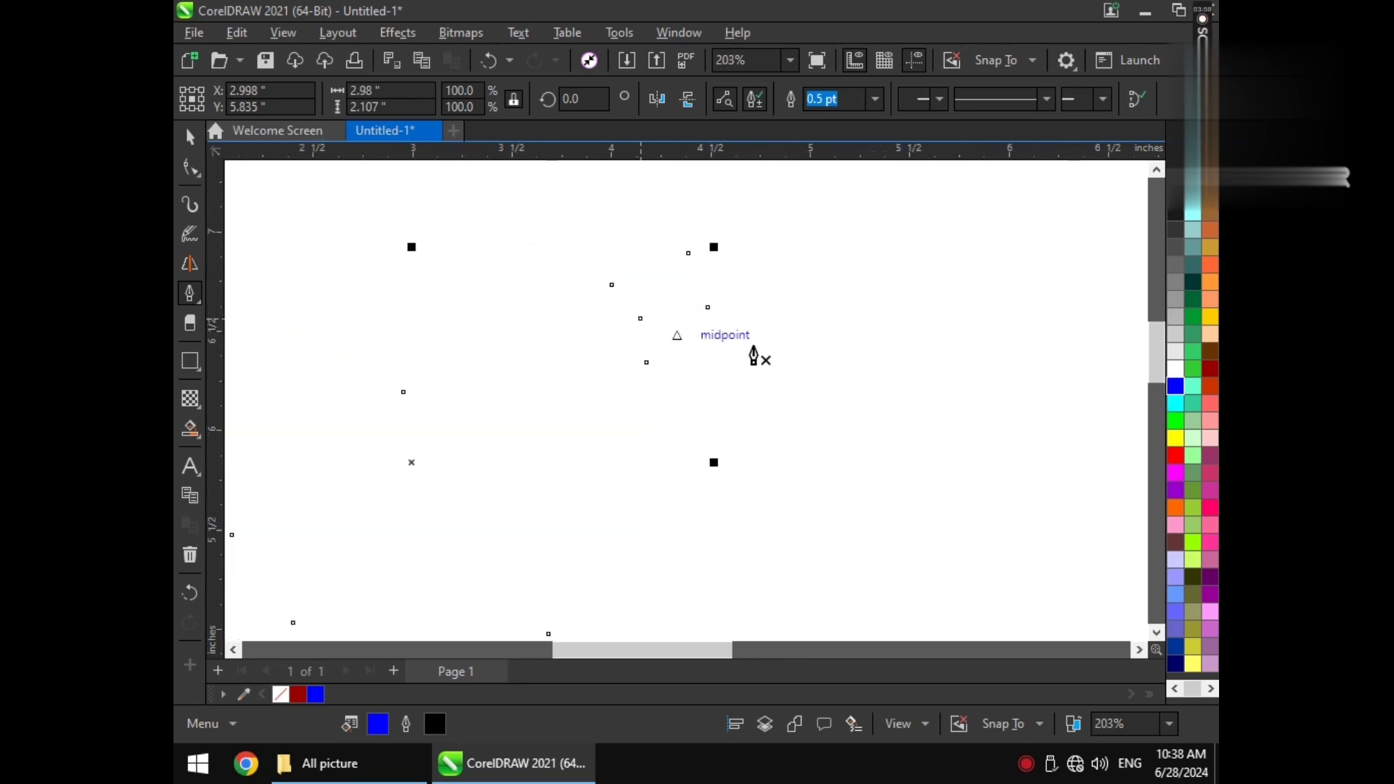
# Remove the fill from the traced bird outline so the reference image shows through.
pyautogui.scroll(-1, 734, 297)
pyautogui.scroll(-2, 733, 298)
pyautogui.scroll(2, 414, 445)
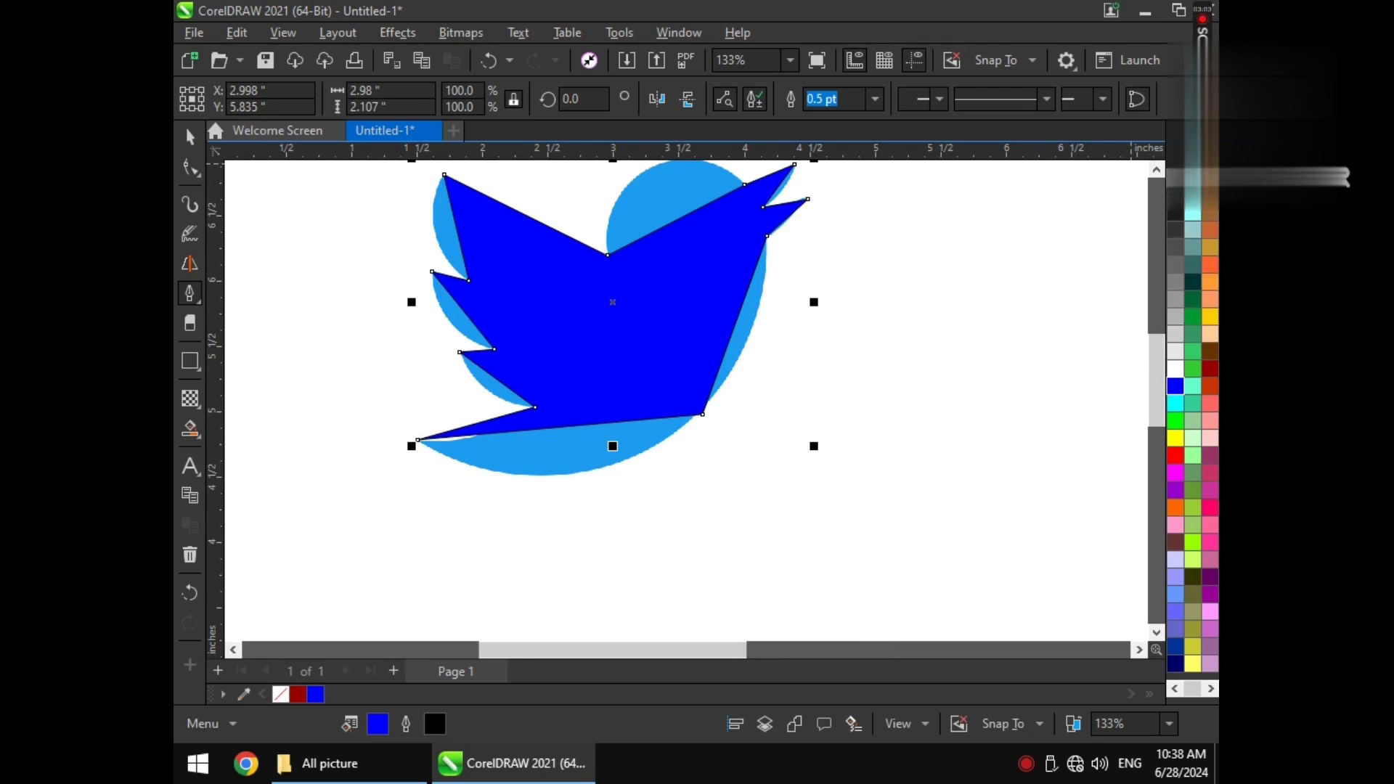
pyautogui.click(1176, 195)
pyautogui.scroll(-2, 530, 445)
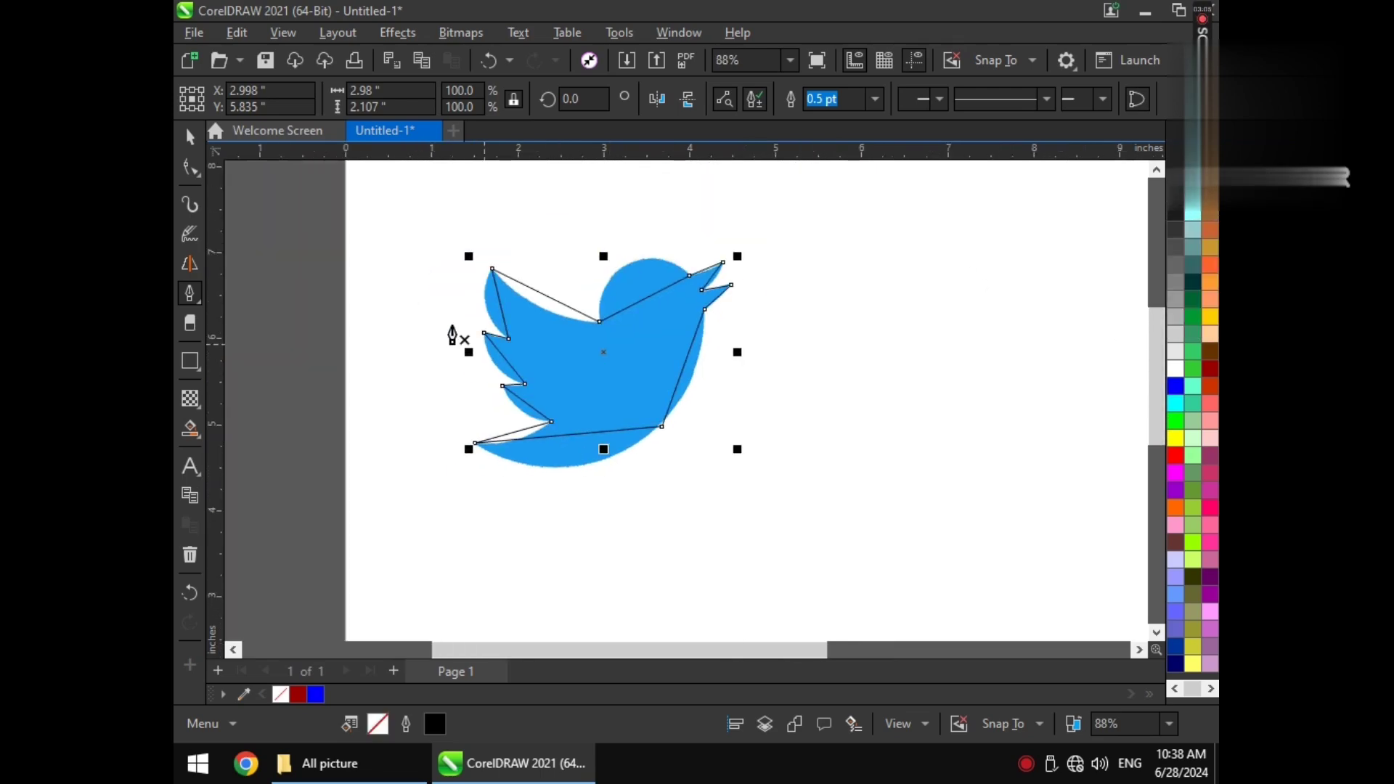
# Convert all straight segments of the traced bird outline to curves with the Shape tool.
pyautogui.scroll(2, 454, 332)
pyautogui.click(188, 138)
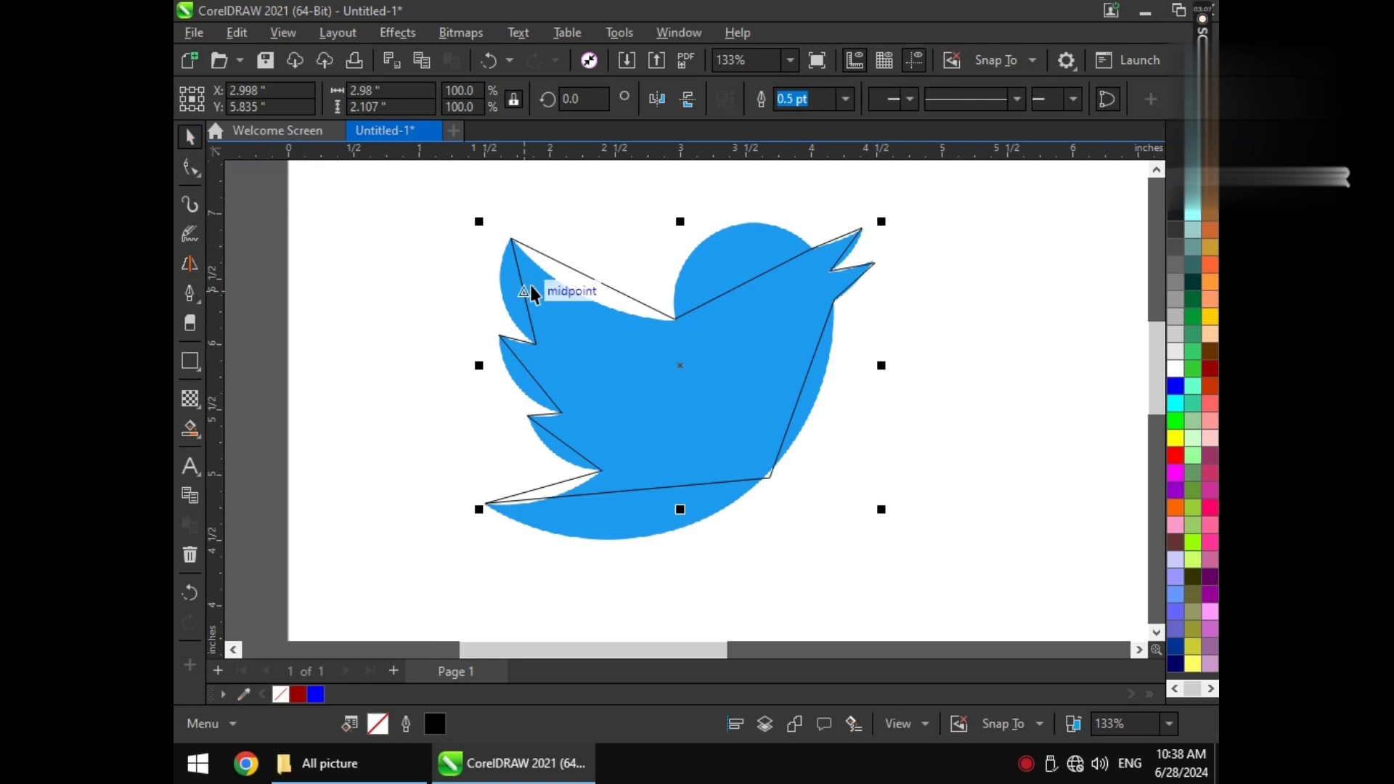
pyautogui.click(585, 286)
pyautogui.click(188, 167)
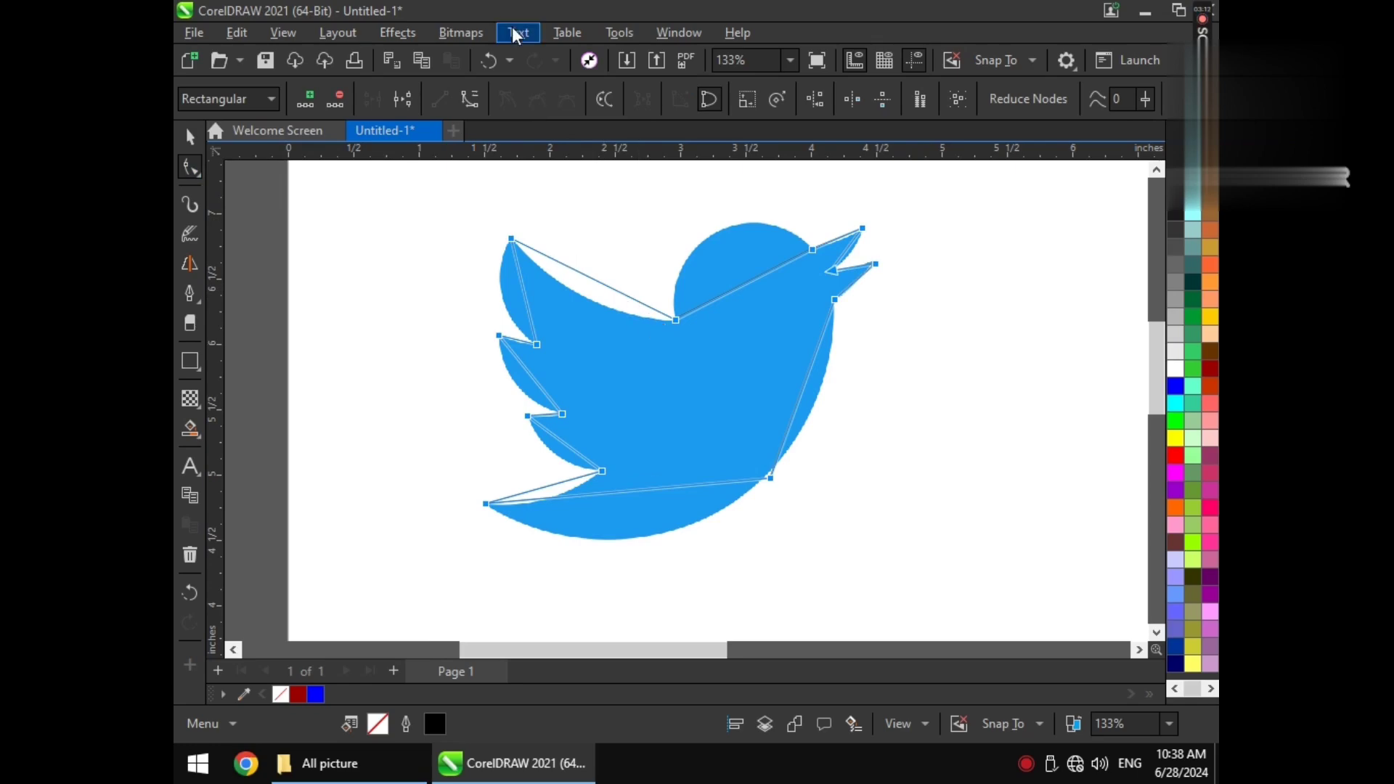
pyautogui.click(469, 96)
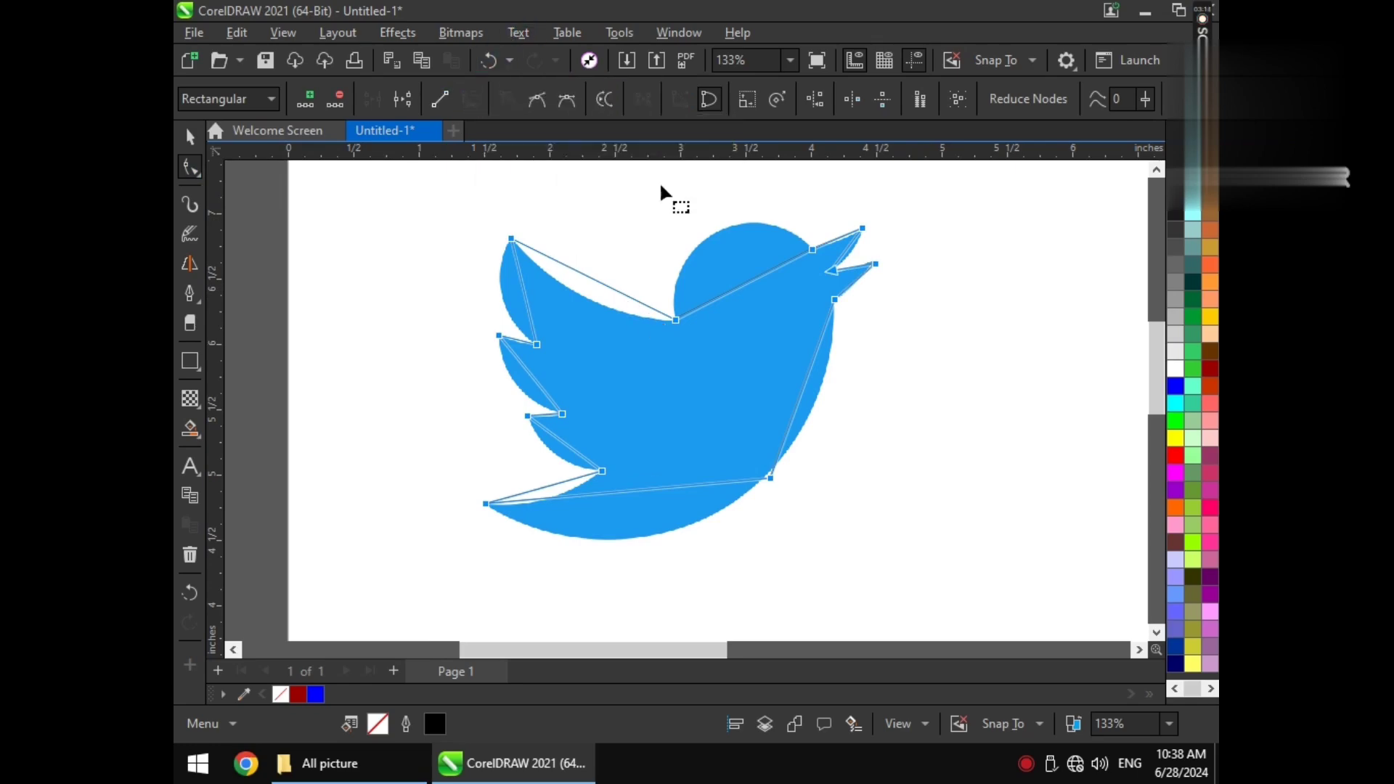
# Bend the segment between the wing base and the beak into a round arc following the bird's head.
pyautogui.scroll(3, 742, 235)
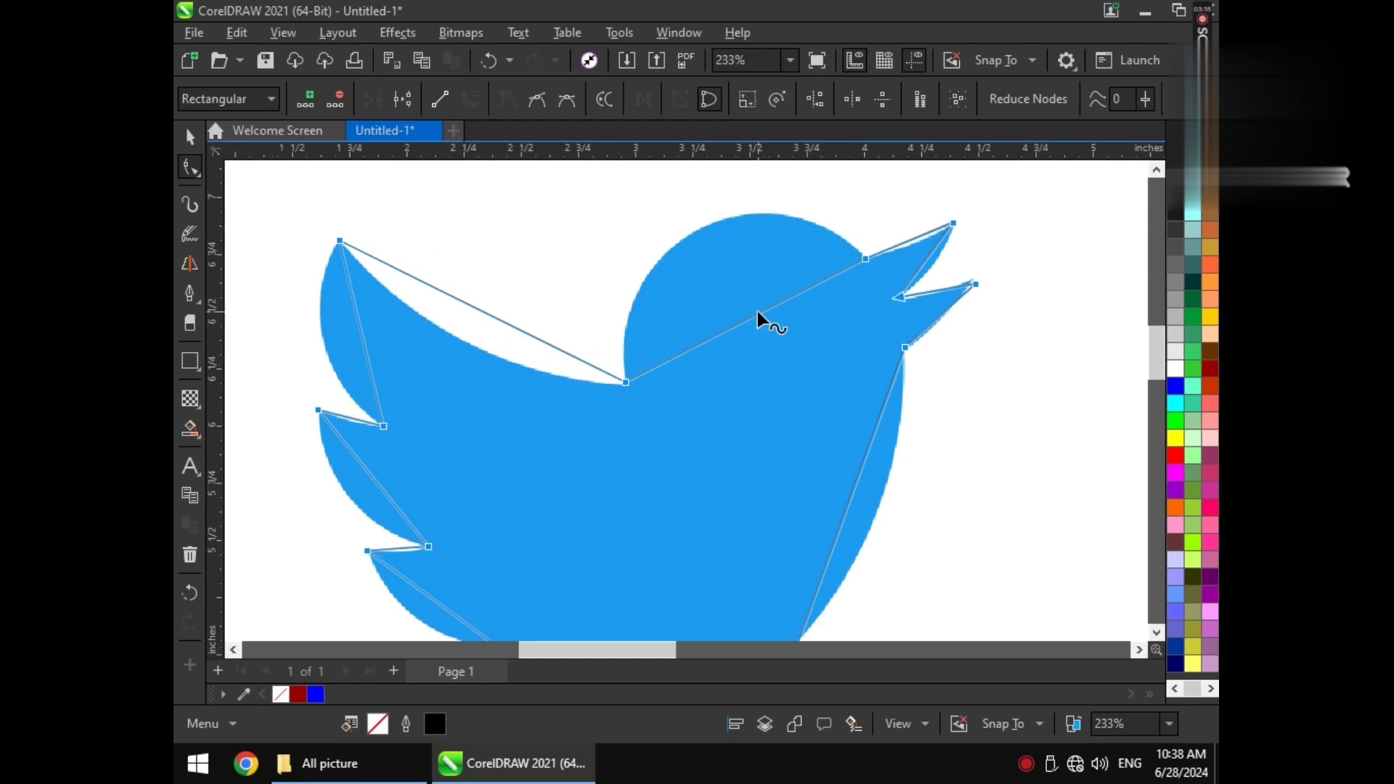
pyautogui.moveTo(757, 313); pyautogui.dragTo(620, 256)
pyautogui.scroll(-1, 642, 382)
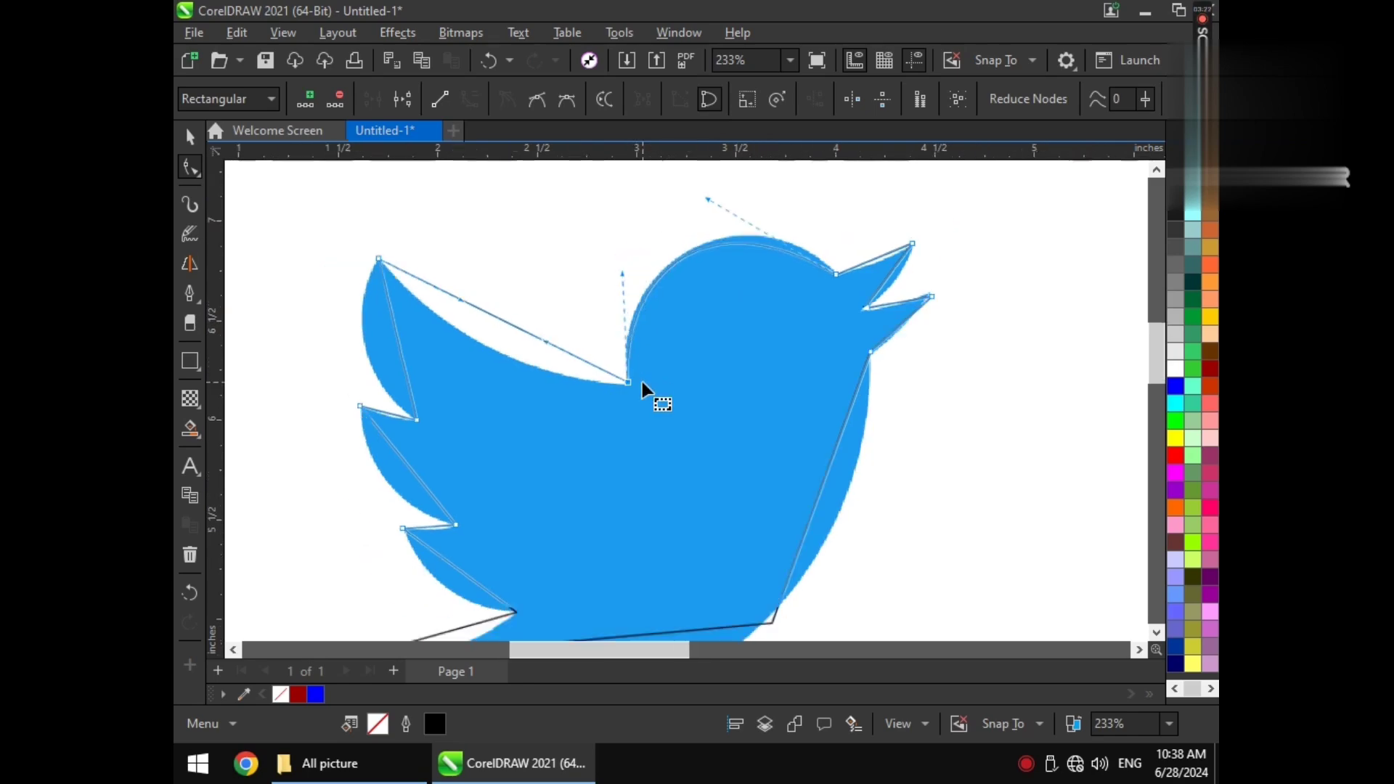
pyautogui.scroll(1, 722, 240)
pyautogui.moveTo(704, 232); pyautogui.dragTo(738, 207)
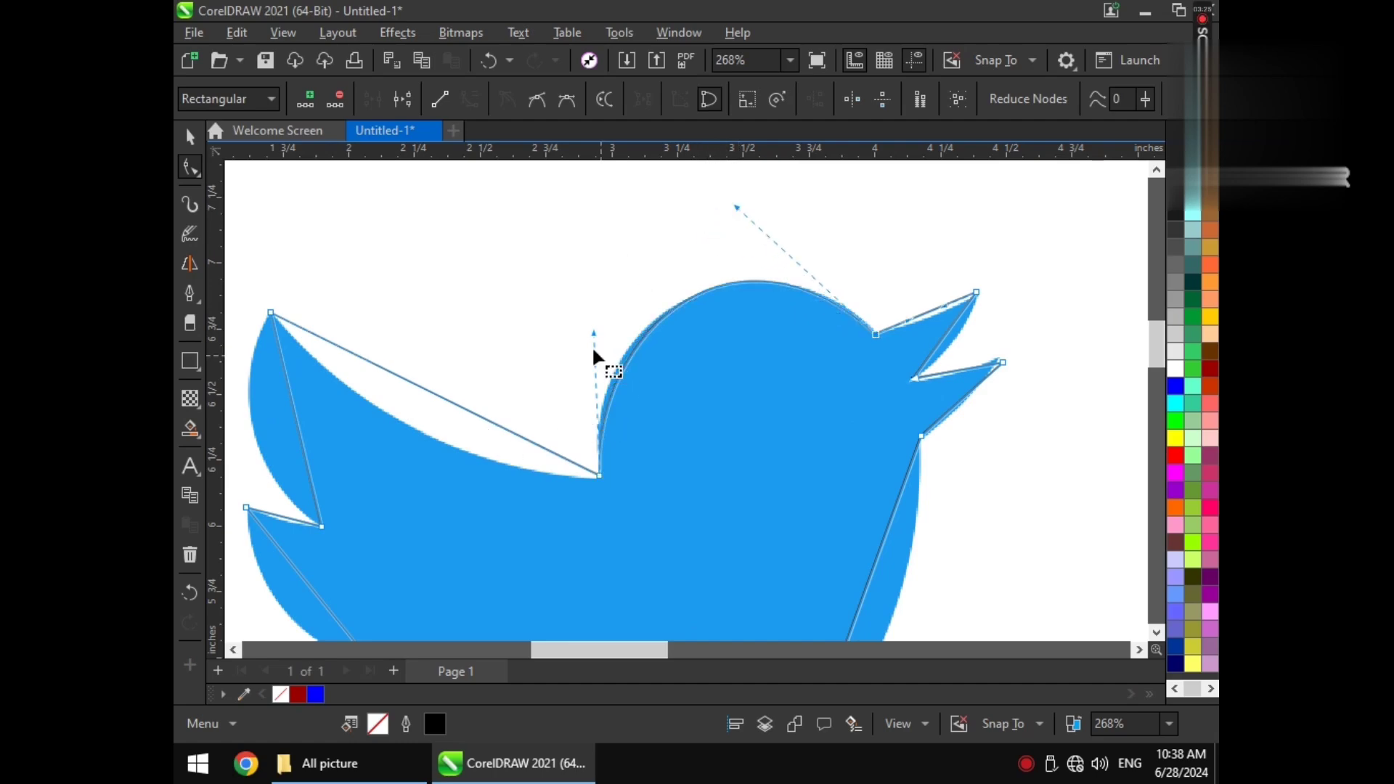
pyautogui.moveTo(583, 331)
pyautogui.mouseDown()
pyautogui.moveTo(572, 323)
pyautogui.moveTo(582, 330)
pyautogui.mouseUp()
# Bend the segment between the head base and the top wing tip to follow the wing's concave upper edge.
pyautogui.moveTo(476, 416); pyautogui.dragTo(458, 449)
pyautogui.scroll(-2, 554, 348)
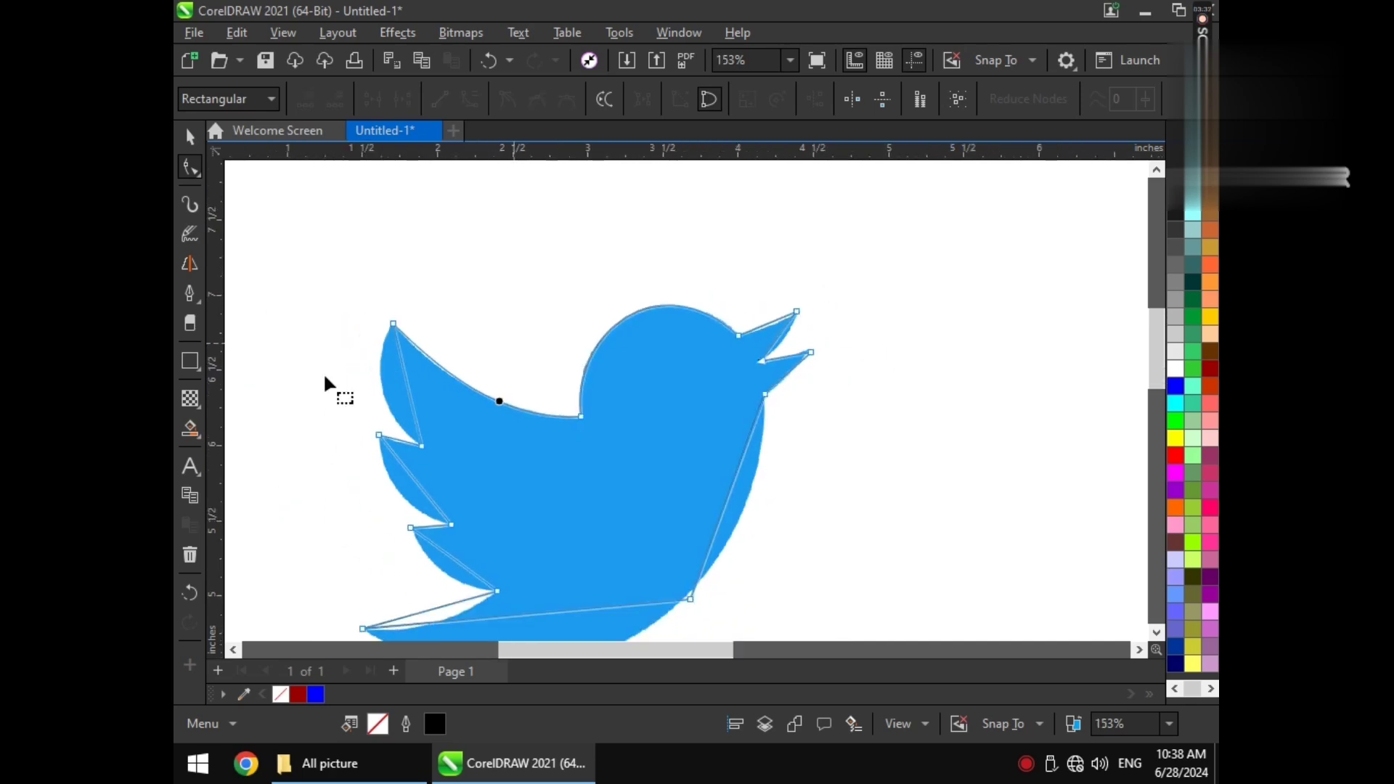
pyautogui.scroll(2, 324, 383)
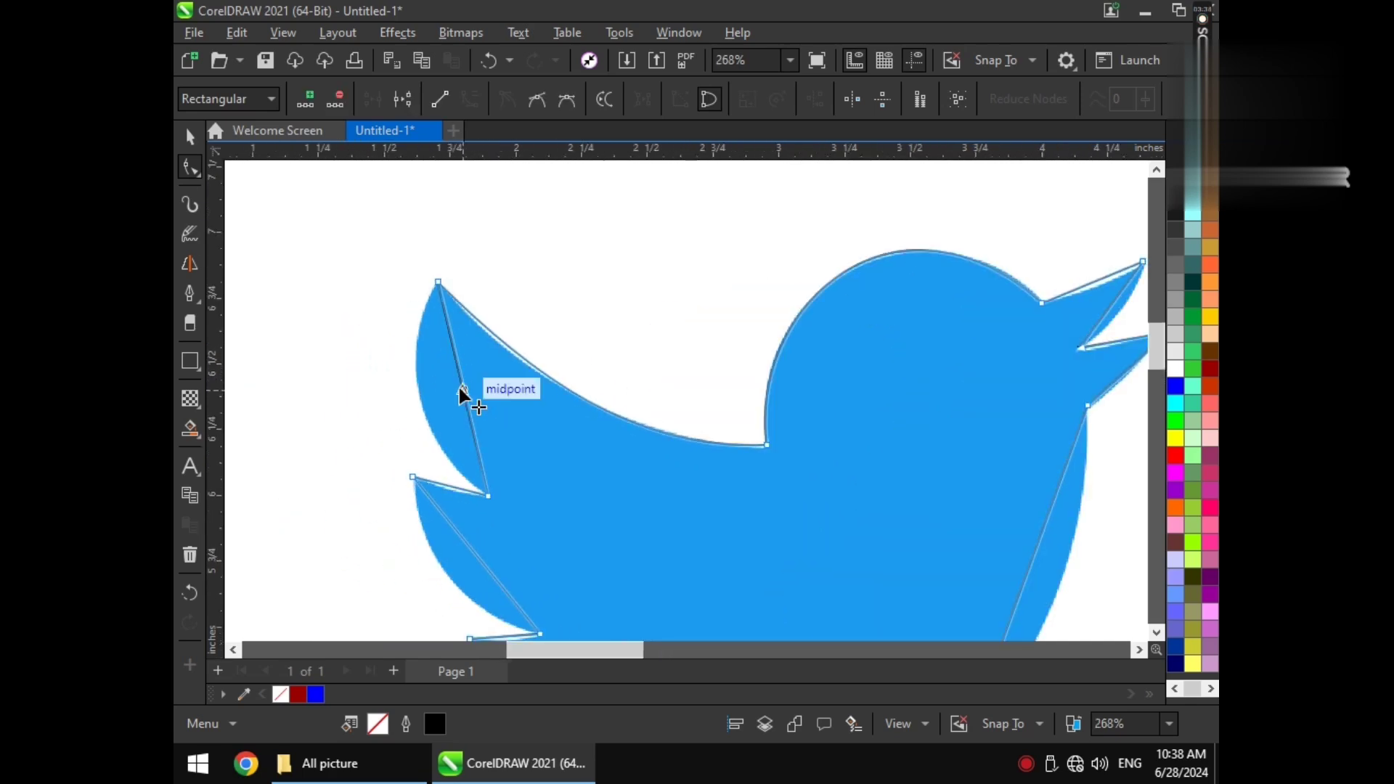
# Bend the outer edges of the top and middle wing feathers outward to follow the reference bird's rounded contour.
pyautogui.click(422, 400)
pyautogui.scroll(-2, 445, 488)
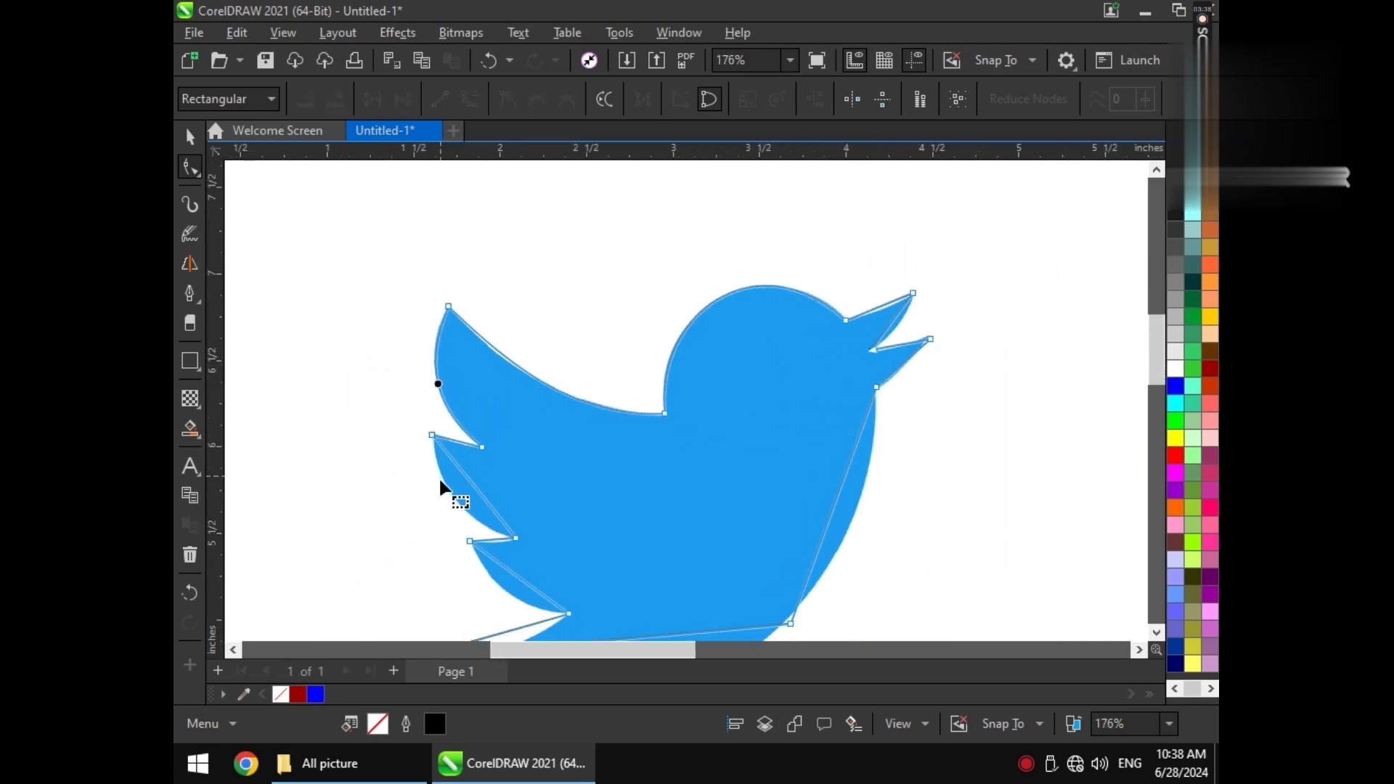
pyautogui.scroll(3, 491, 486)
pyautogui.click(462, 494)
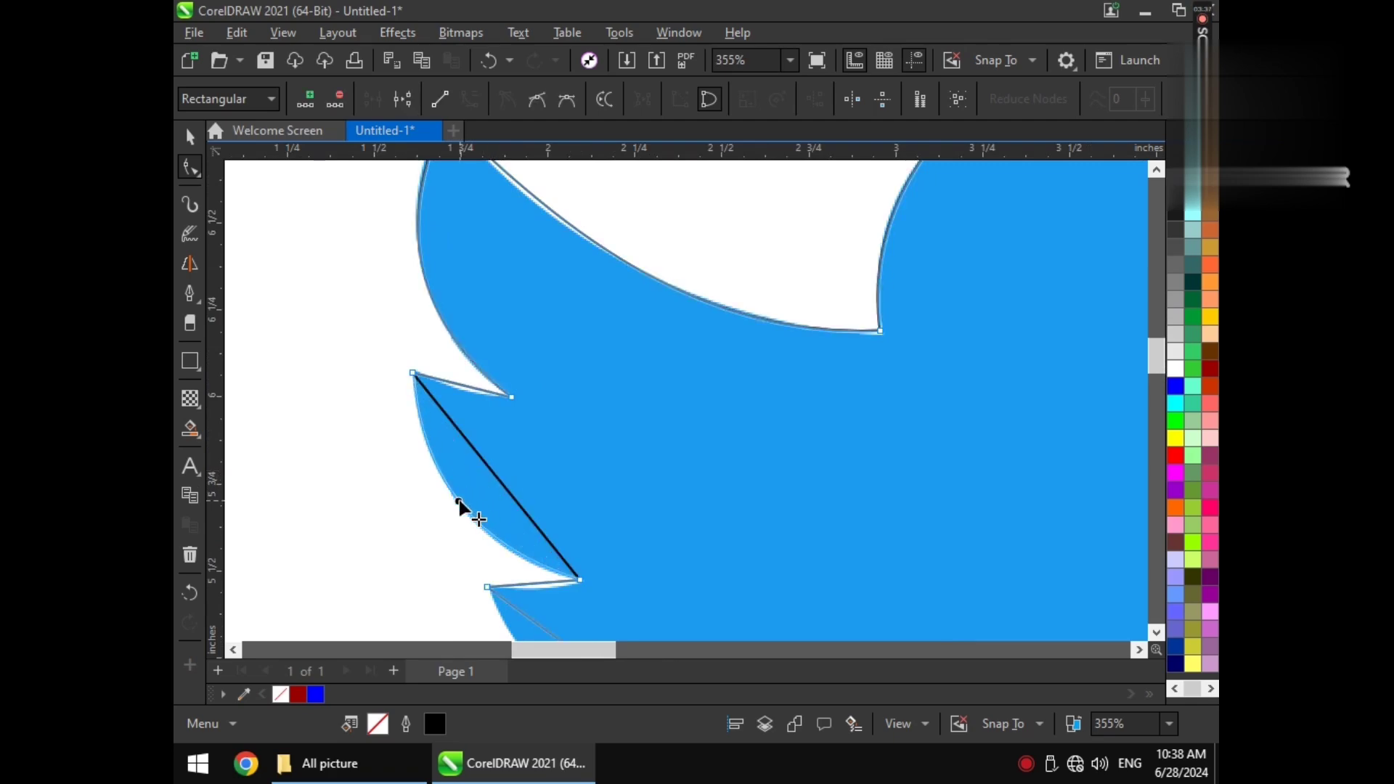
# Bend the outer edge of the lowest wing feather outward to match the reference curve.
pyautogui.scroll(-2, 548, 421)
pyautogui.scroll(2, 547, 574)
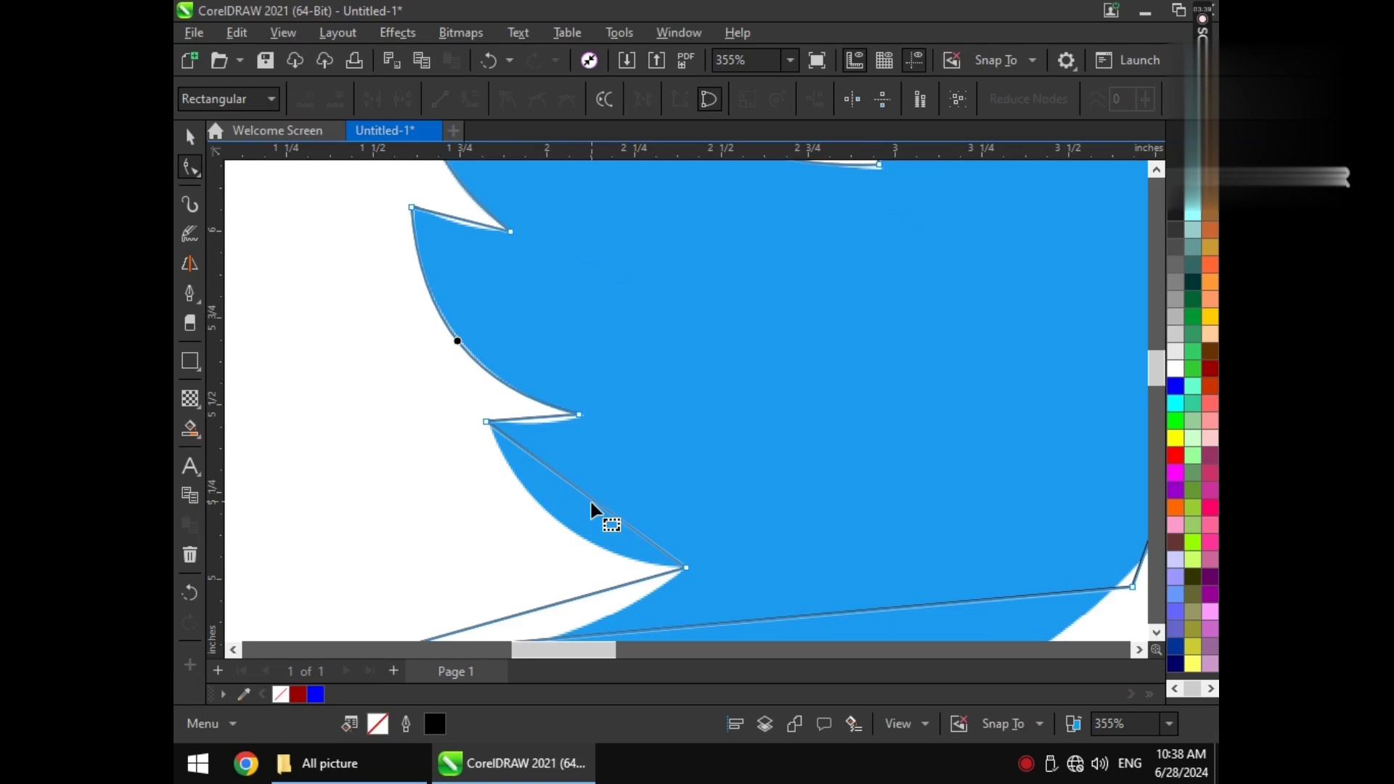
pyautogui.click(597, 514)
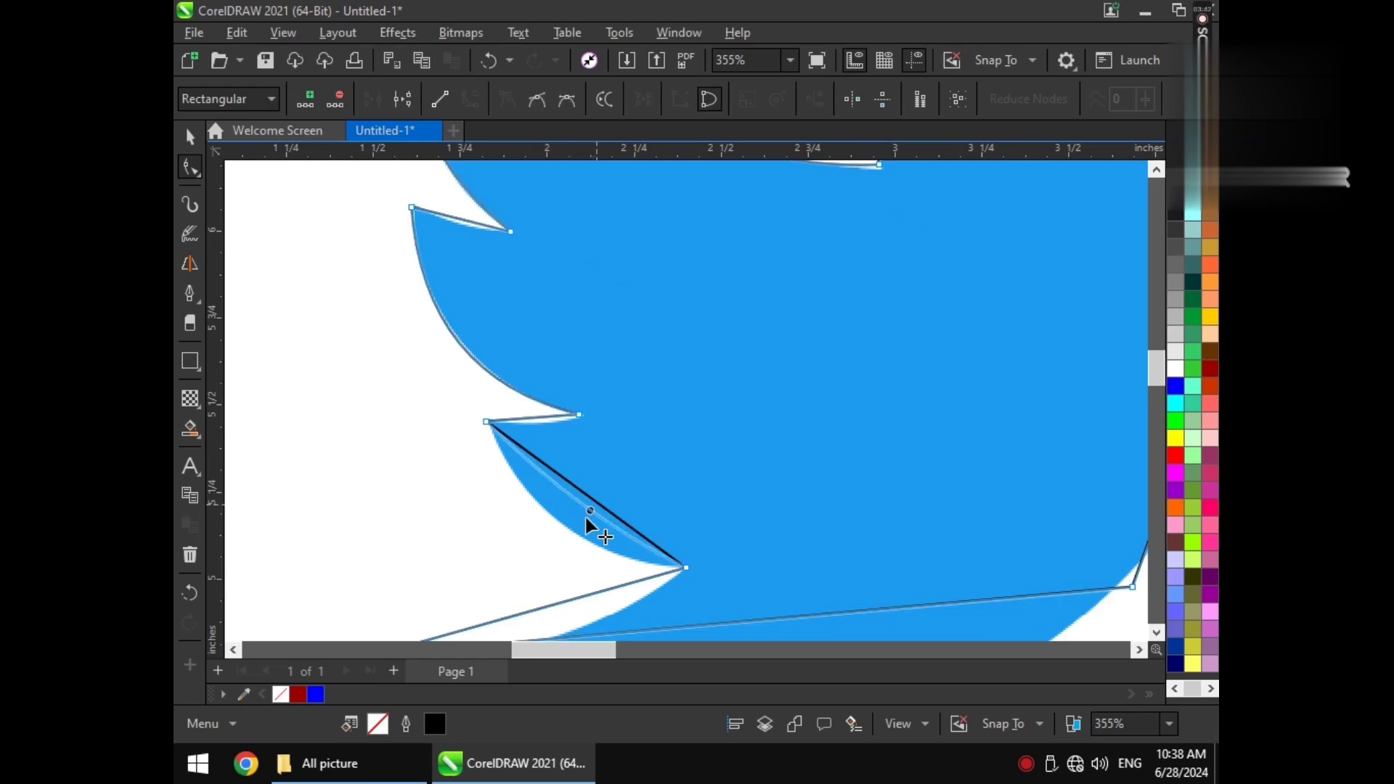
pyautogui.click(573, 536)
pyautogui.scroll(-2, 607, 414)
pyautogui.scroll(2, 565, 590)
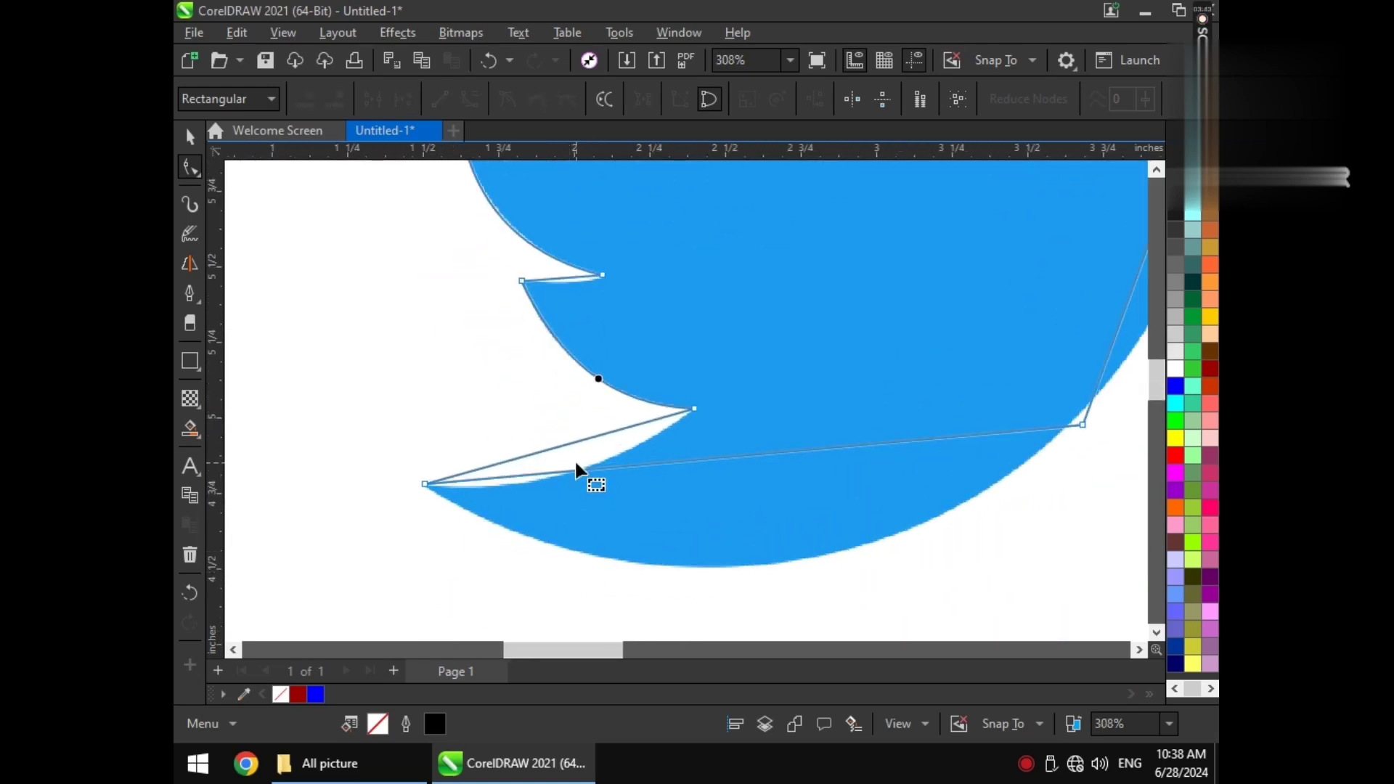
# Curve the belly segment down along the bird's underside and bend the tail's upper edge to match the reference.
pyautogui.click(708, 458)
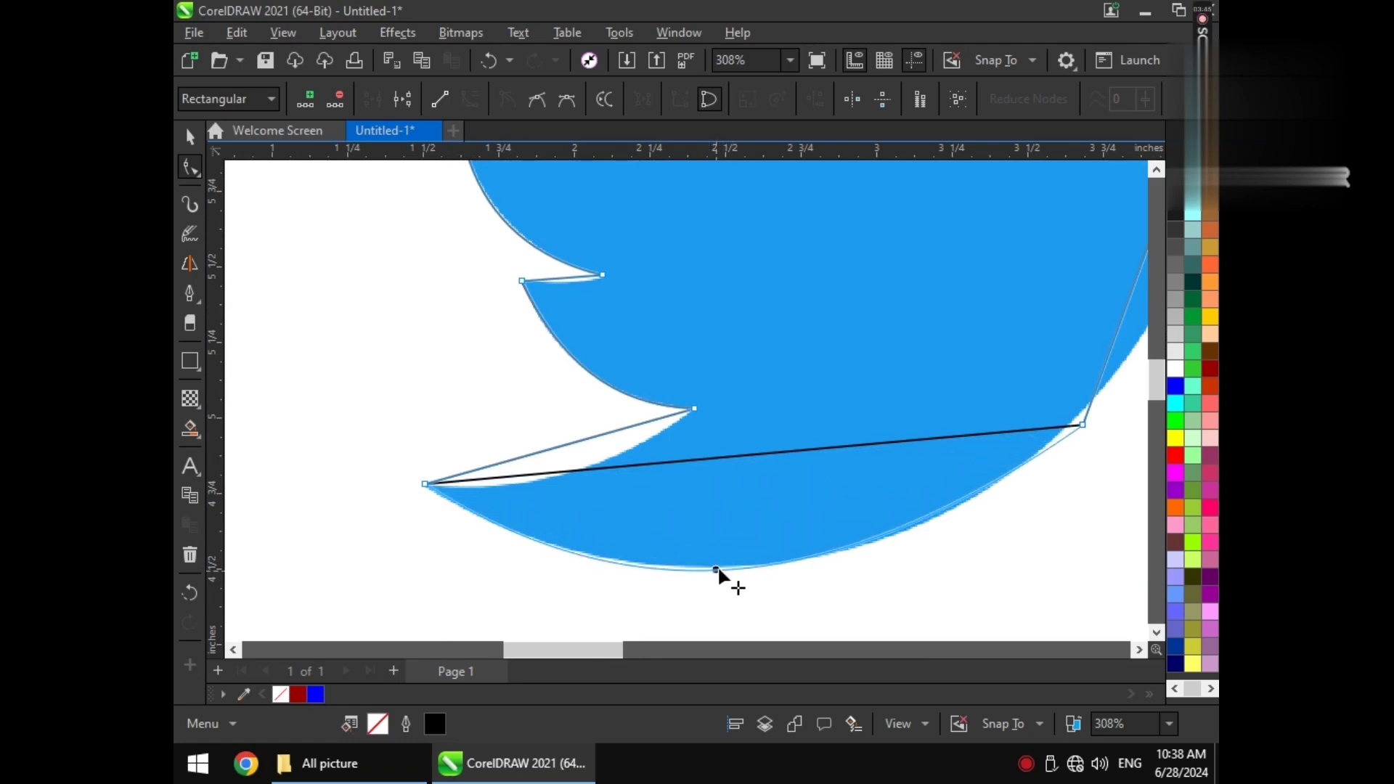
pyautogui.click(595, 462)
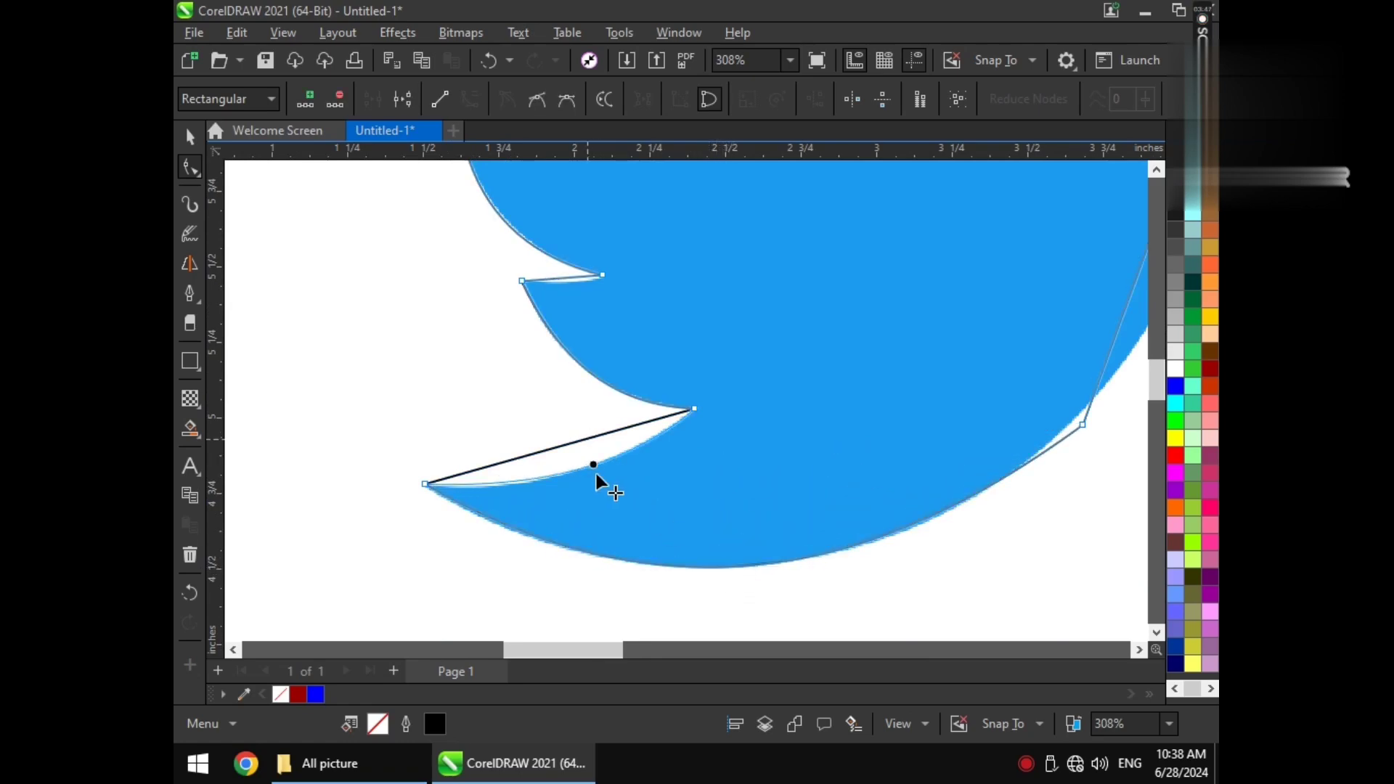
pyautogui.scroll(-2, 569, 467)
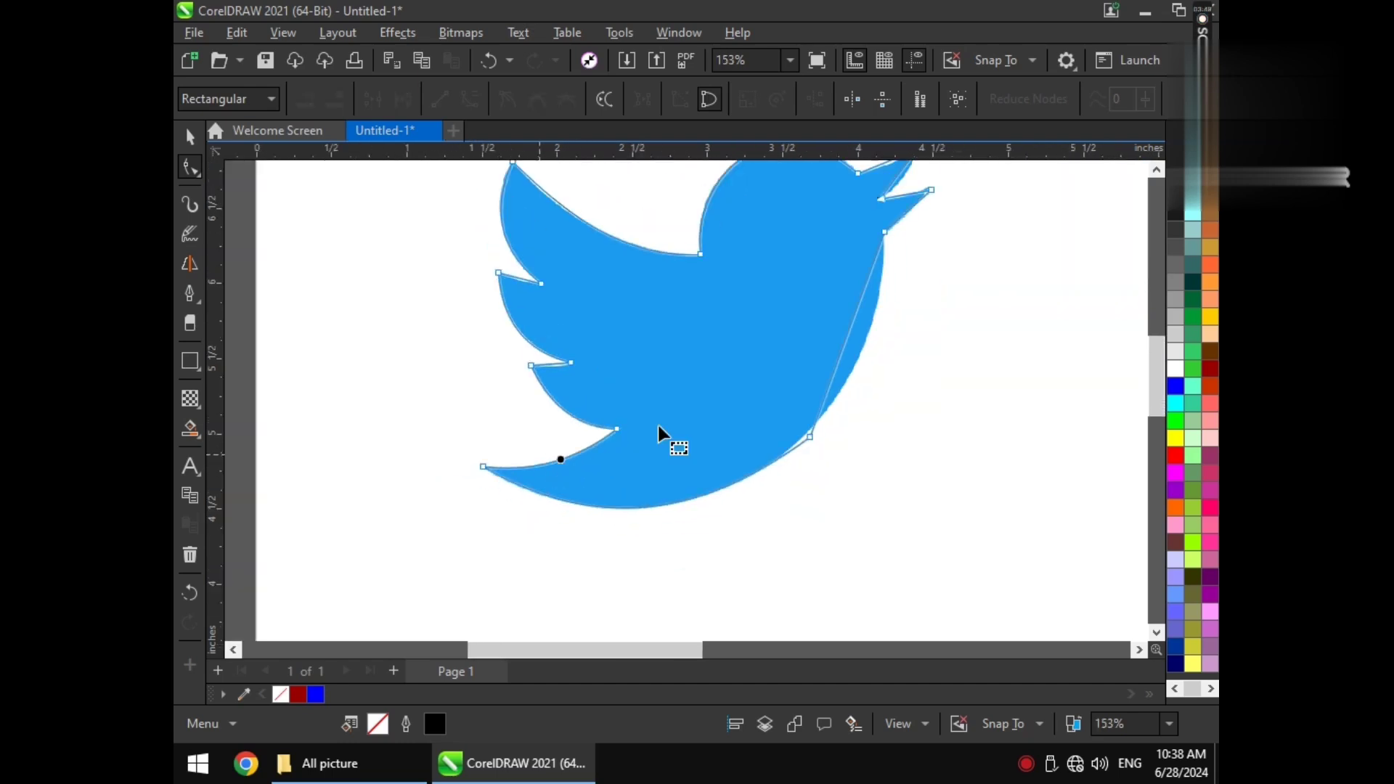
# Bend the breast segment outward along the bird's chest and remove the node joining it to the belly curve.
pyautogui.scroll(3, 835, 327)
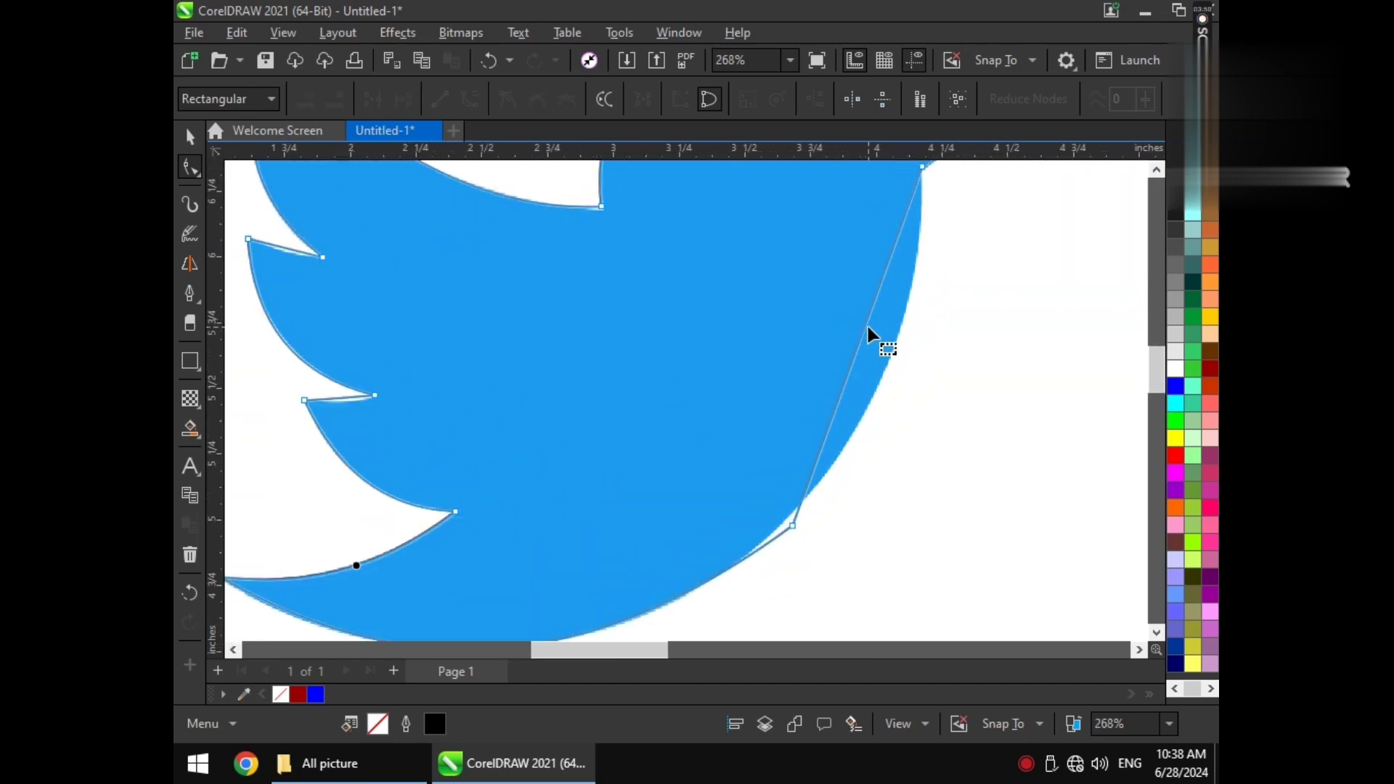
pyautogui.click(893, 353)
pyautogui.click(792, 520)
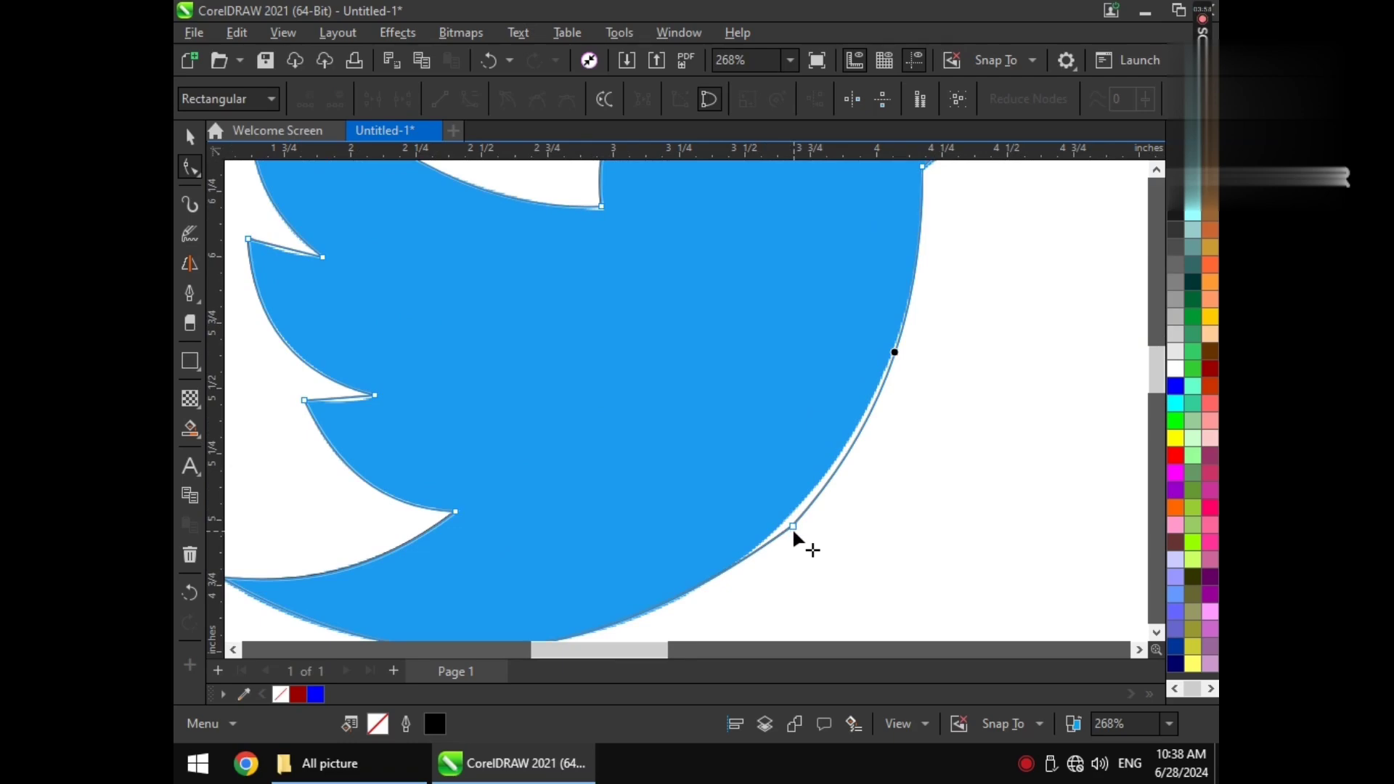
pyautogui.scroll(-2, 762, 552)
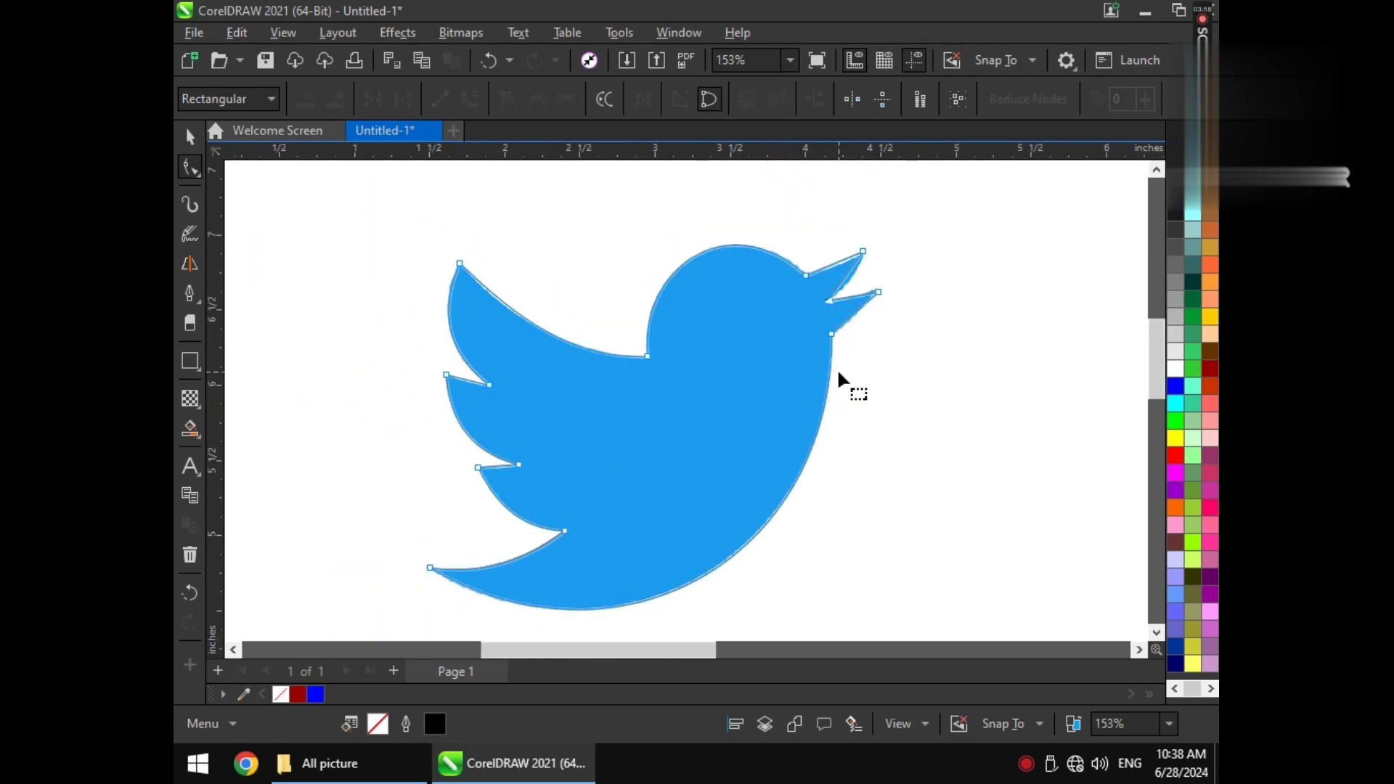
# Move the lower beak's tip node onto the reference tip and bend both lower beak edges to match.
pyautogui.scroll(8, 874, 258)
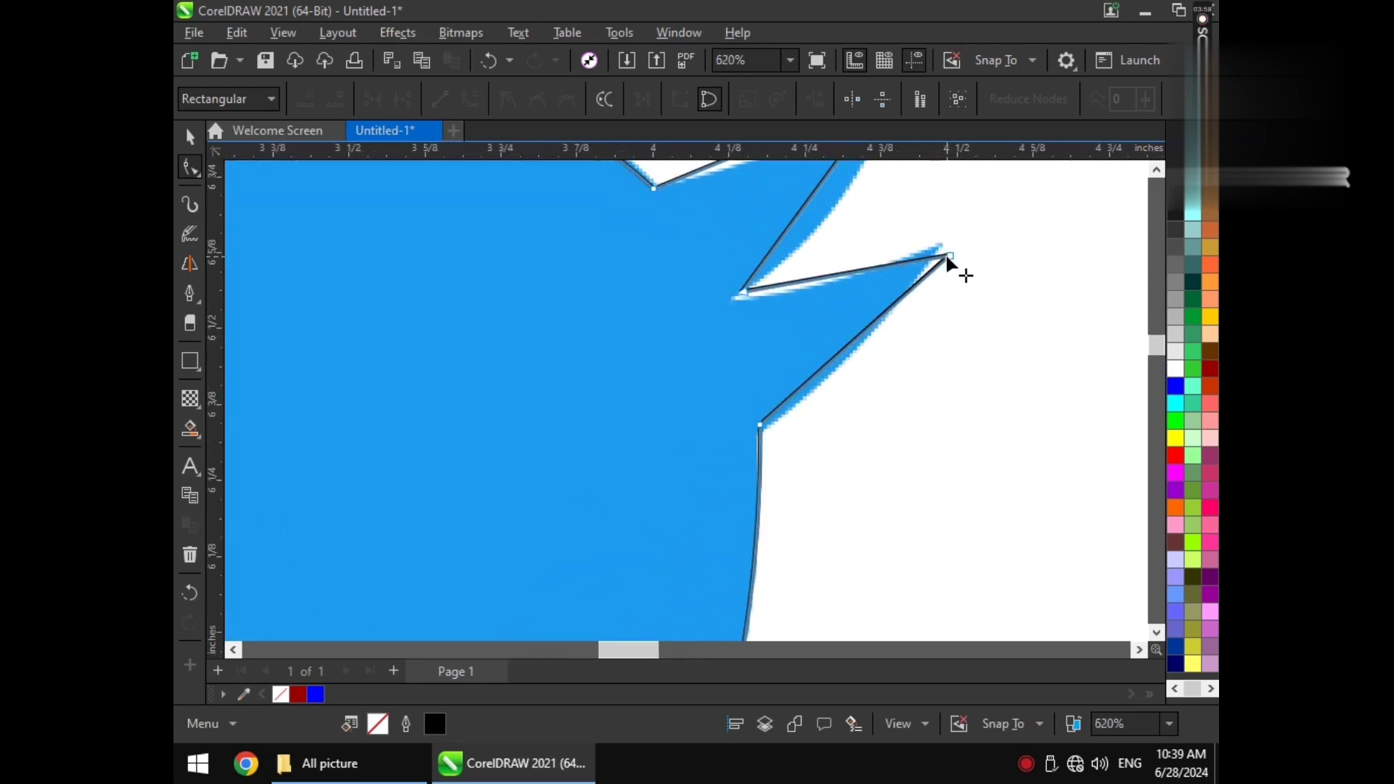
pyautogui.moveTo(948, 258); pyautogui.dragTo(943, 248)
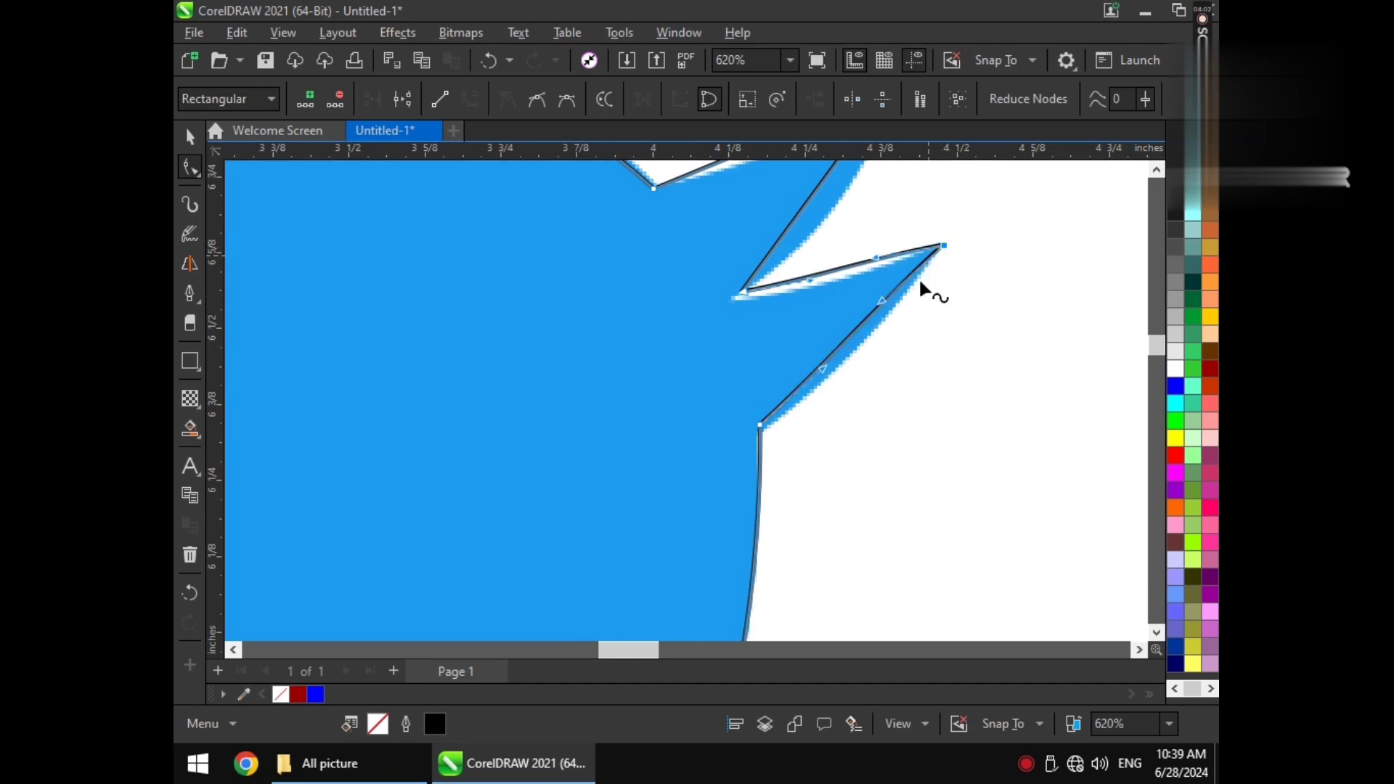
pyautogui.click(852, 348)
pyautogui.click(828, 280)
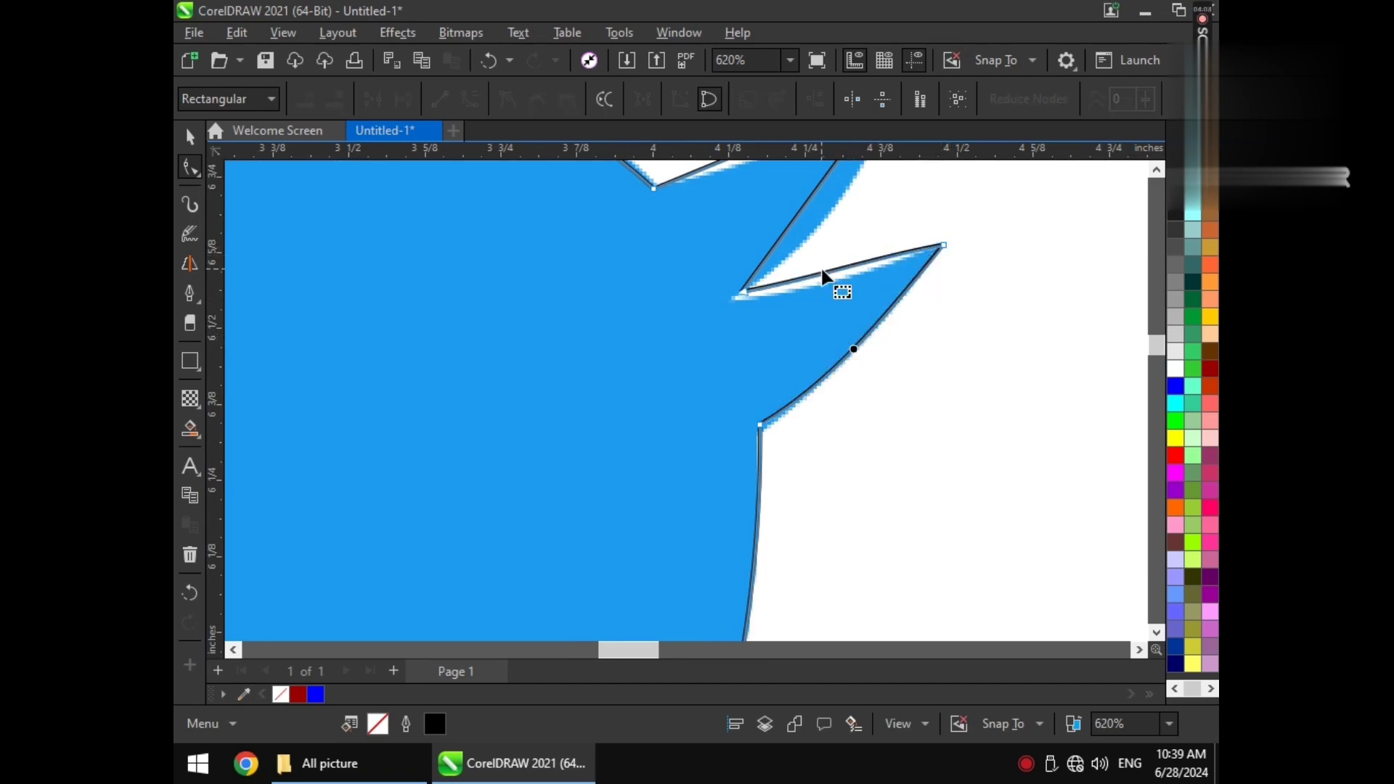
pyautogui.click(836, 280)
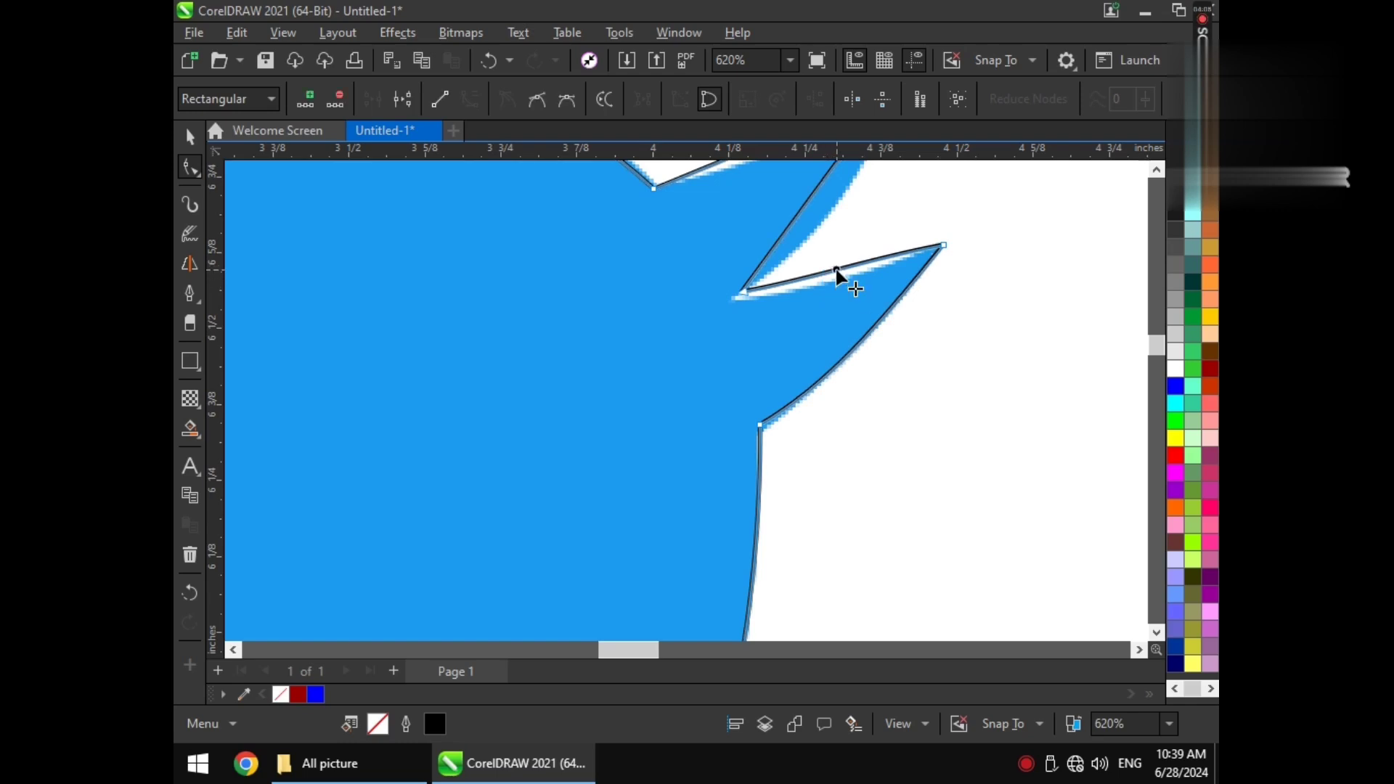
pyautogui.moveTo(829, 285); pyautogui.dragTo(827, 294)
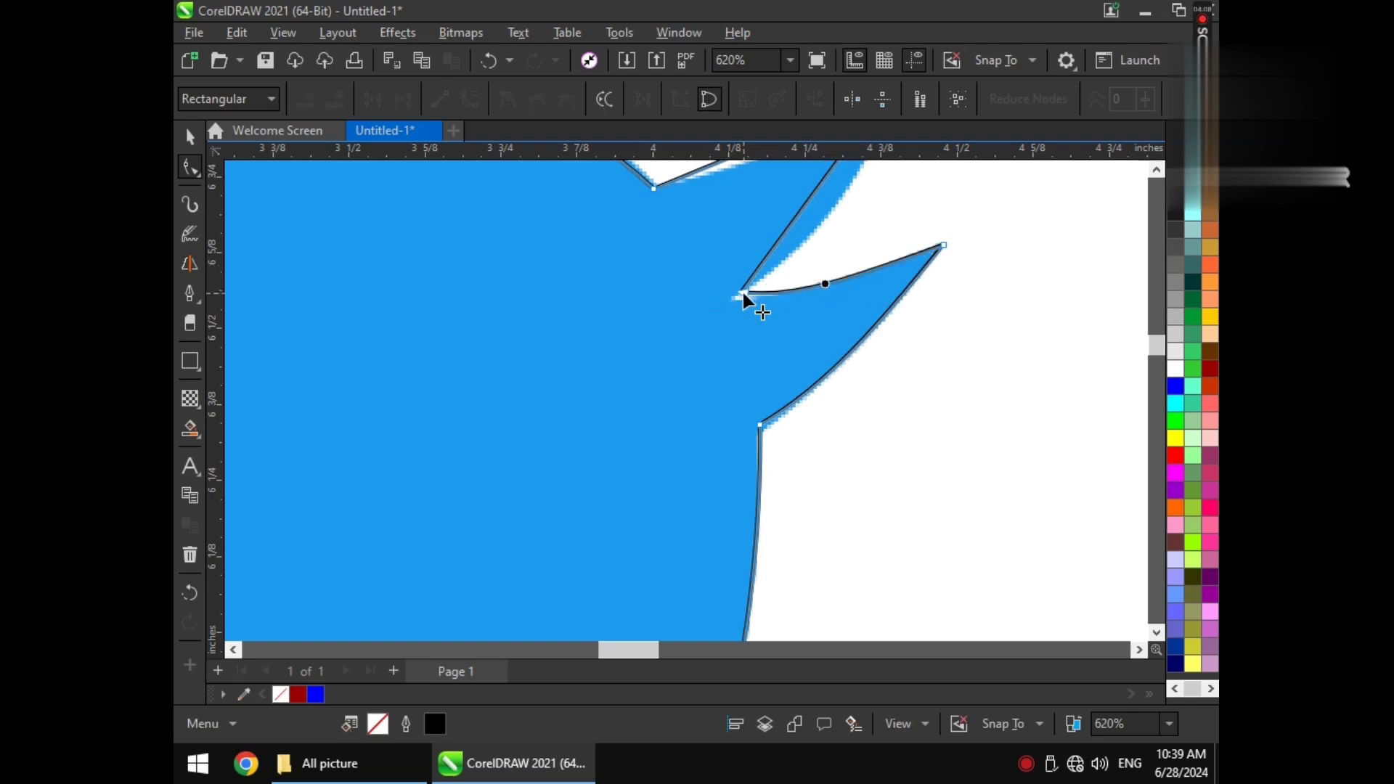
# Bend the lower and upper edges of the upper beak to follow the reference bird.
pyautogui.scroll(-1, 752, 341)
pyautogui.scroll(1, 778, 240)
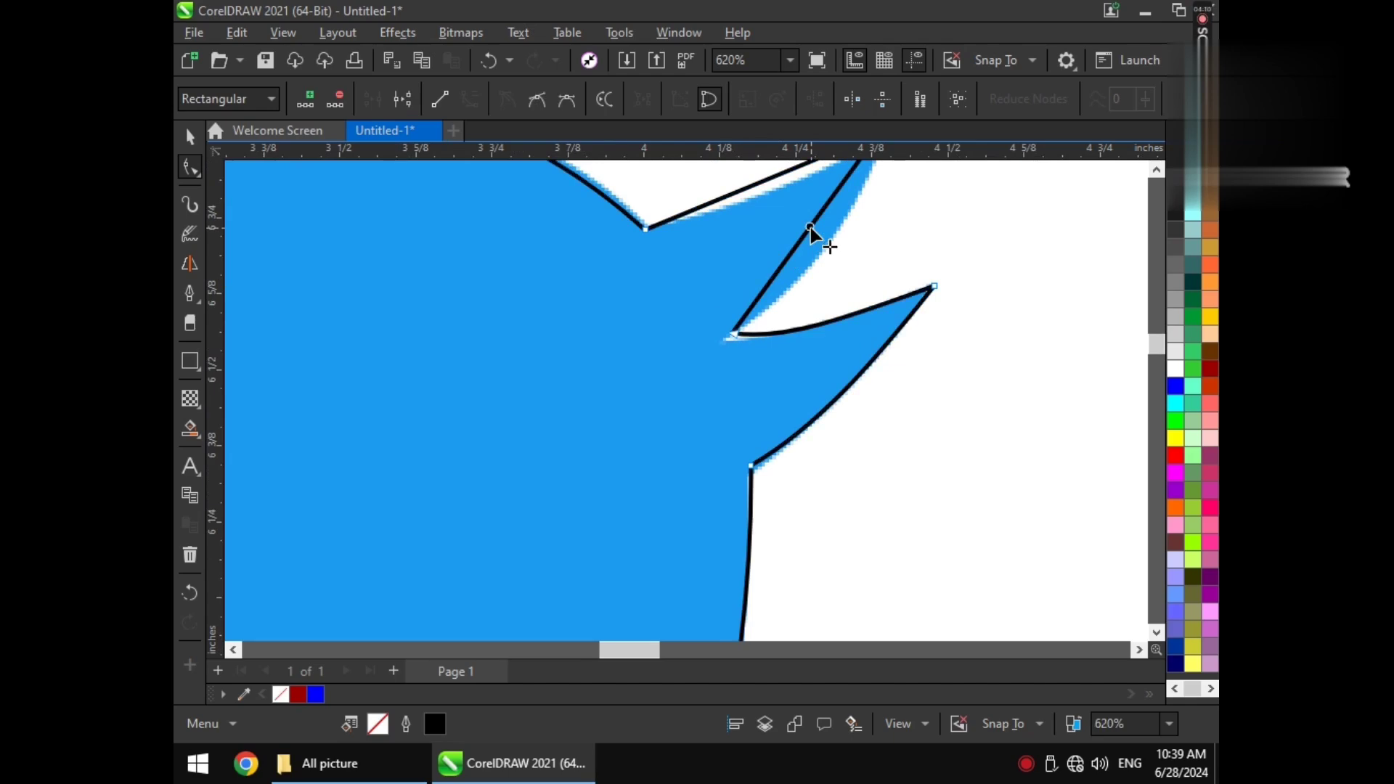
pyautogui.click(824, 249)
pyautogui.scroll(-1, 700, 352)
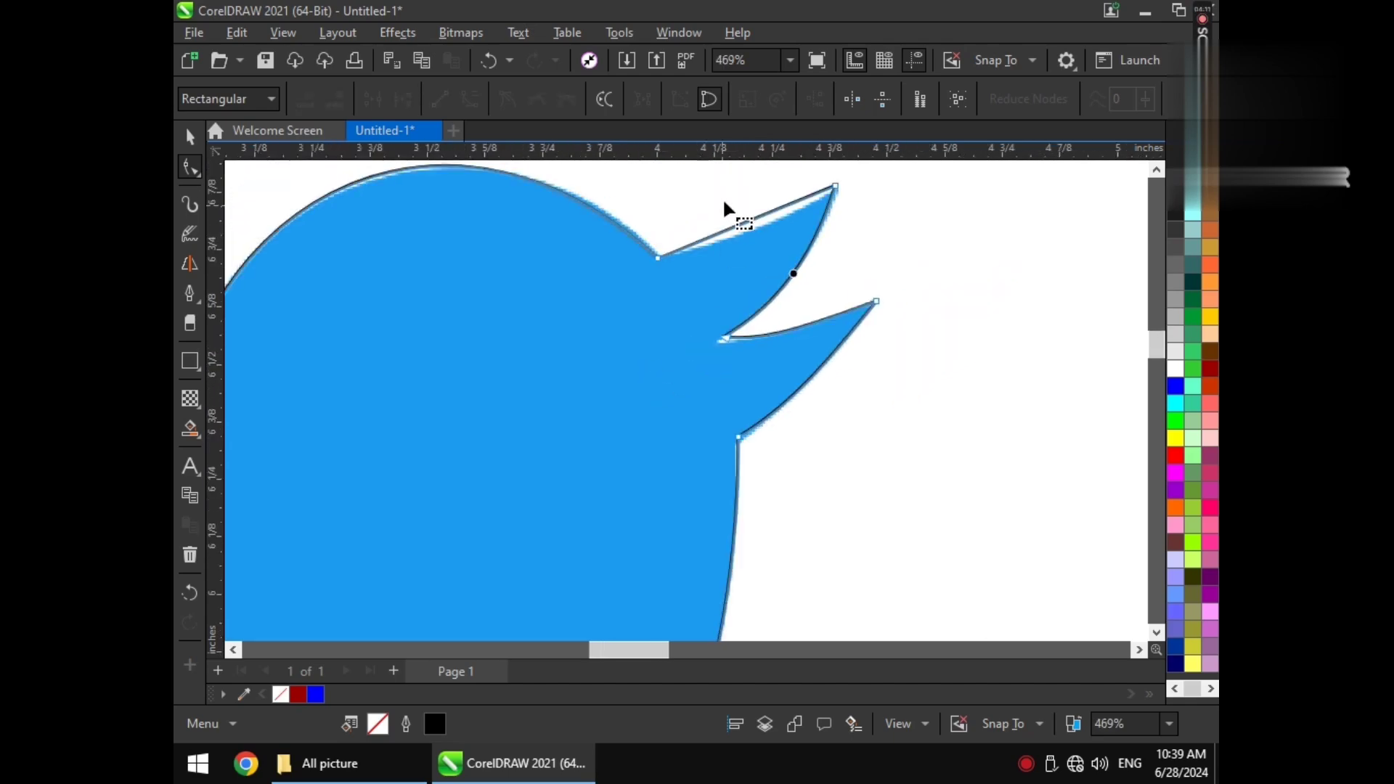
pyautogui.scroll(2, 732, 212)
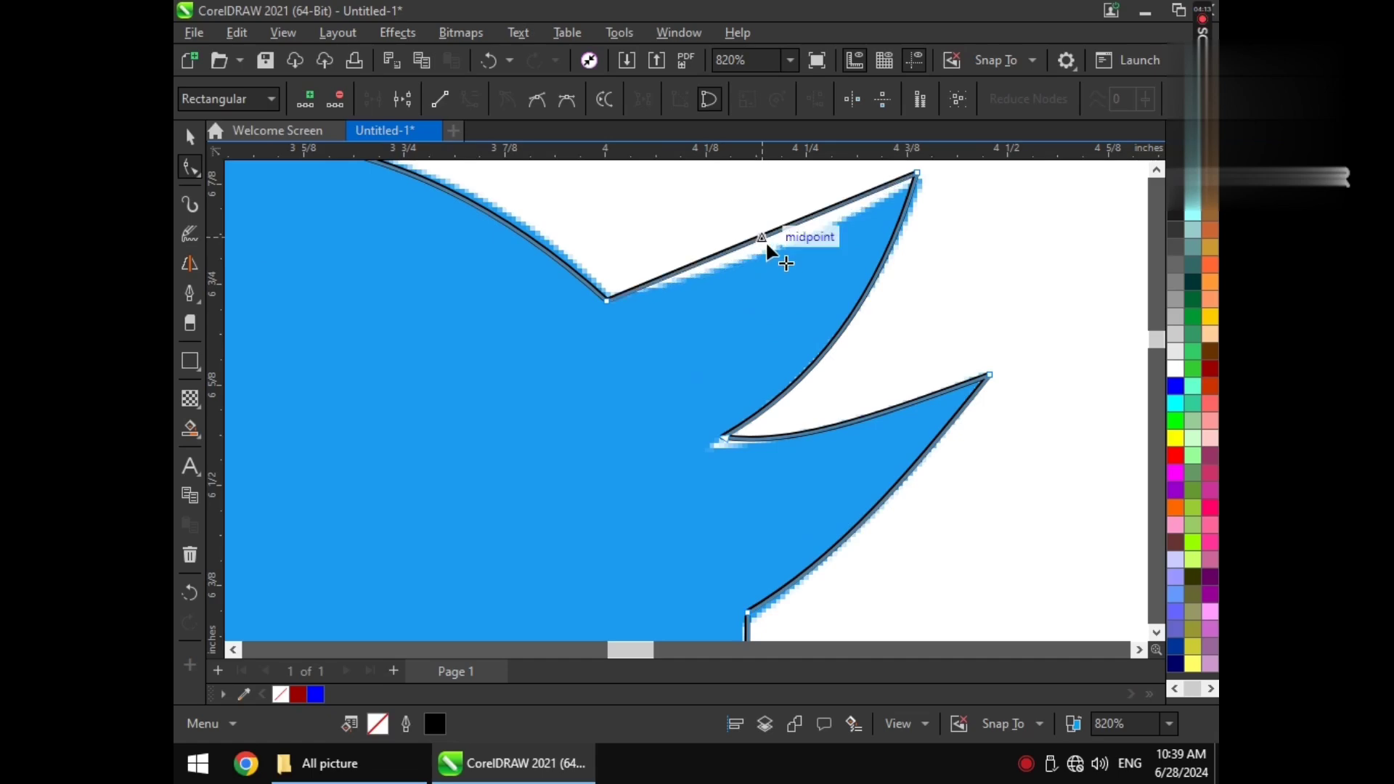
pyautogui.moveTo(772, 256); pyautogui.dragTo(808, 261)
pyautogui.scroll(-5, 808, 261)
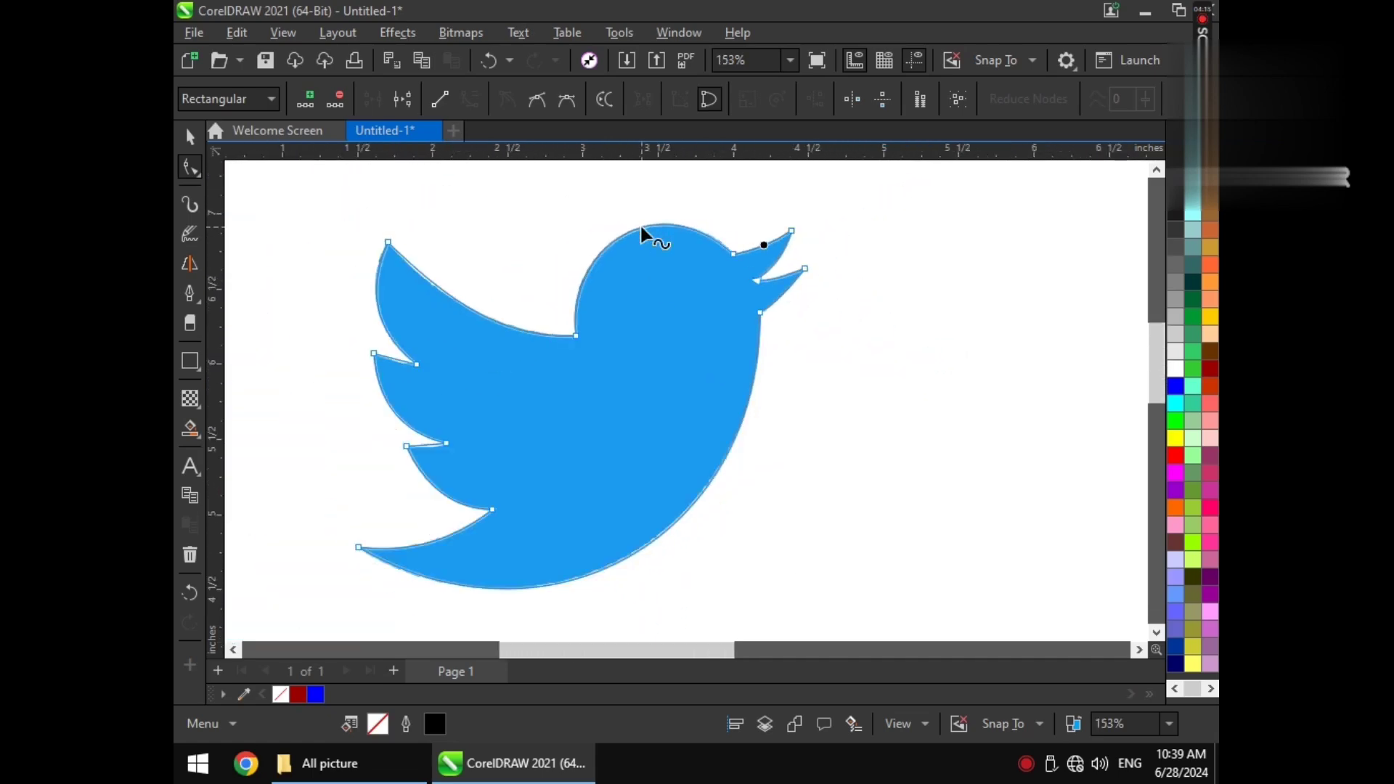
# Fill the traced bird with Smart Fill, using the light blue sampled from the reference image.
pyautogui.click(185, 144)
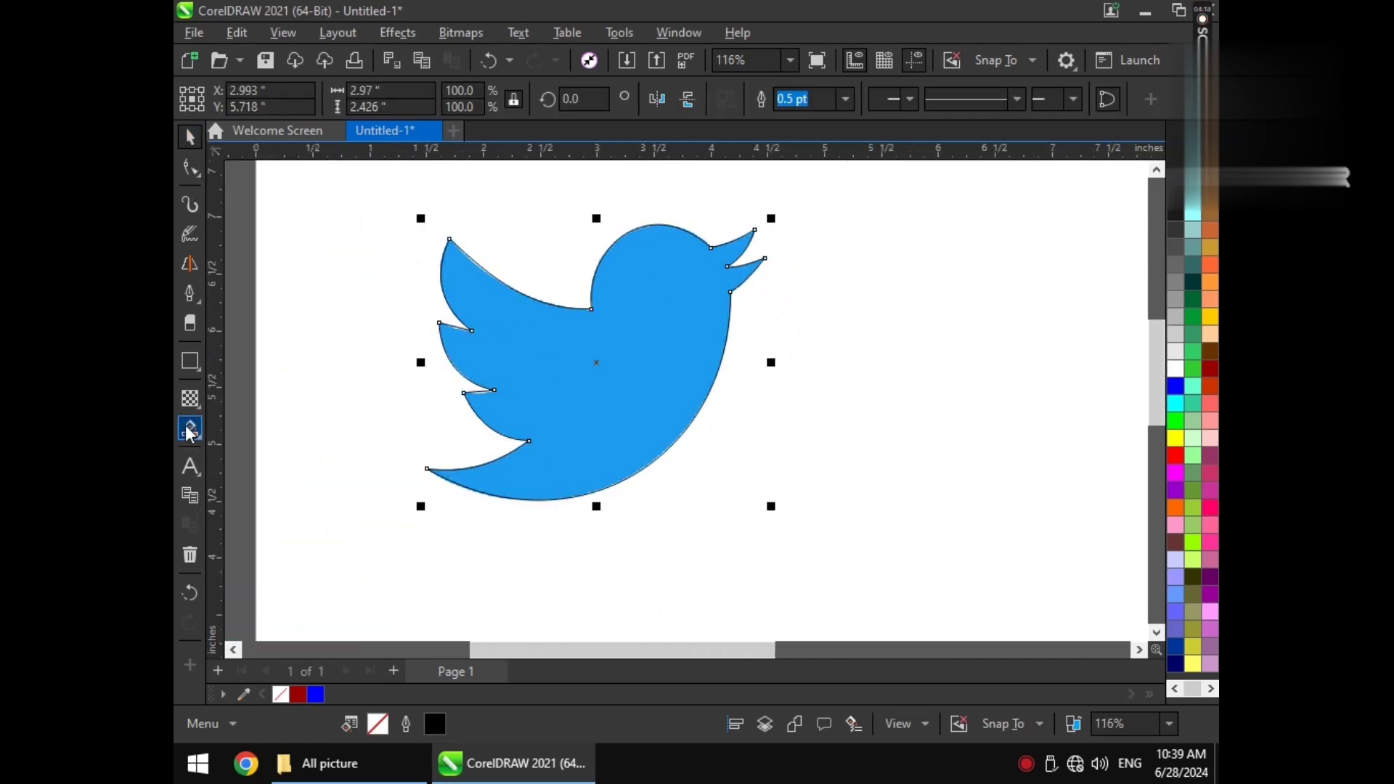
pyautogui.click(190, 434)
pyautogui.click(311, 475)
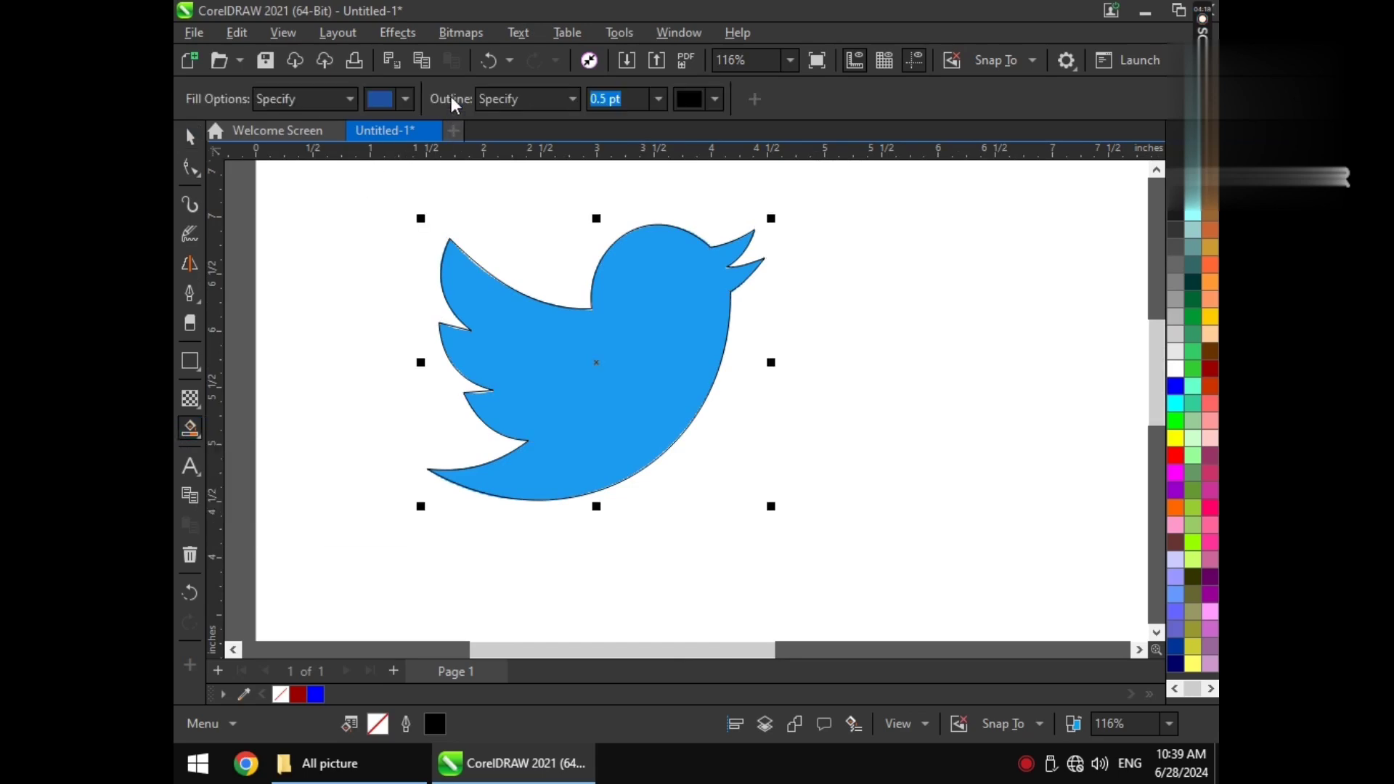
pyautogui.click(405, 99)
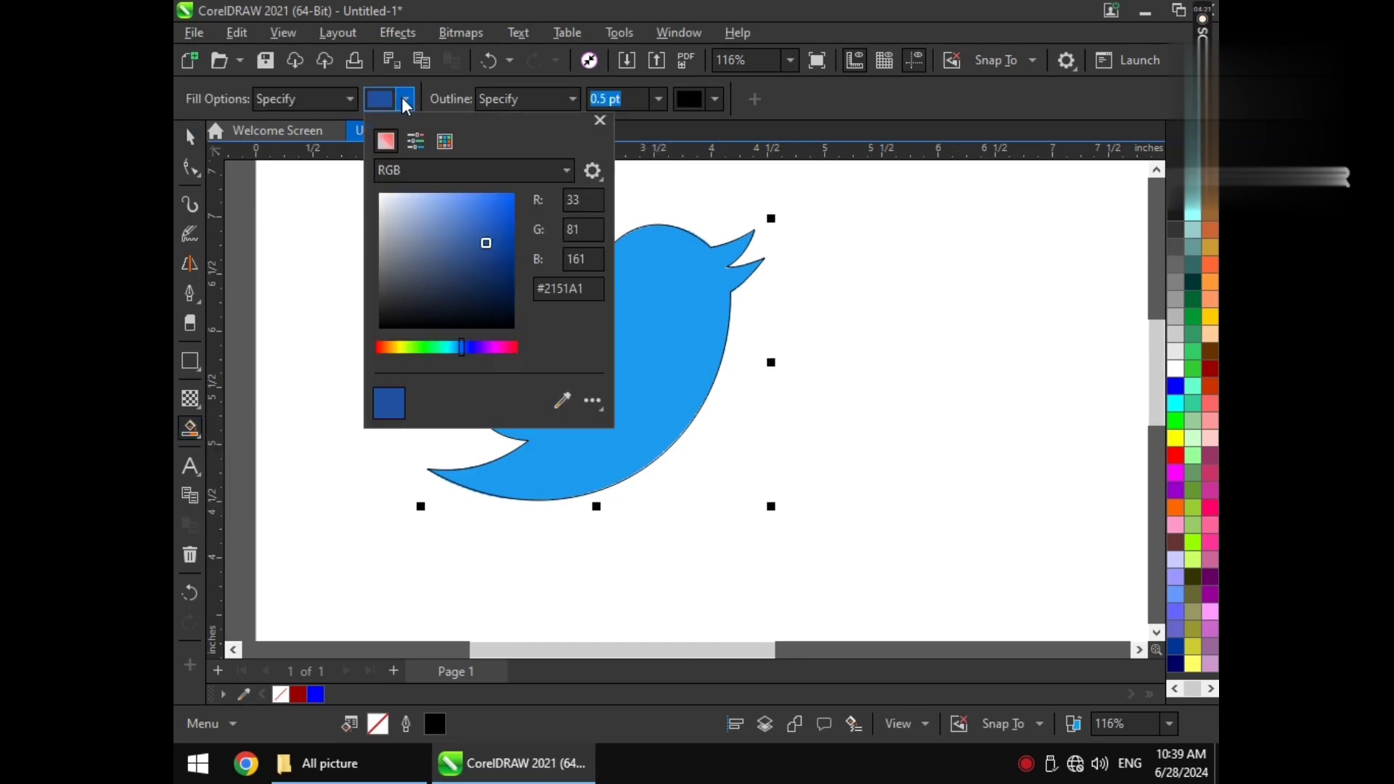
pyautogui.click(562, 400)
pyautogui.click(694, 287)
pyautogui.click(622, 299)
pyautogui.scroll(-2, 414, 333)
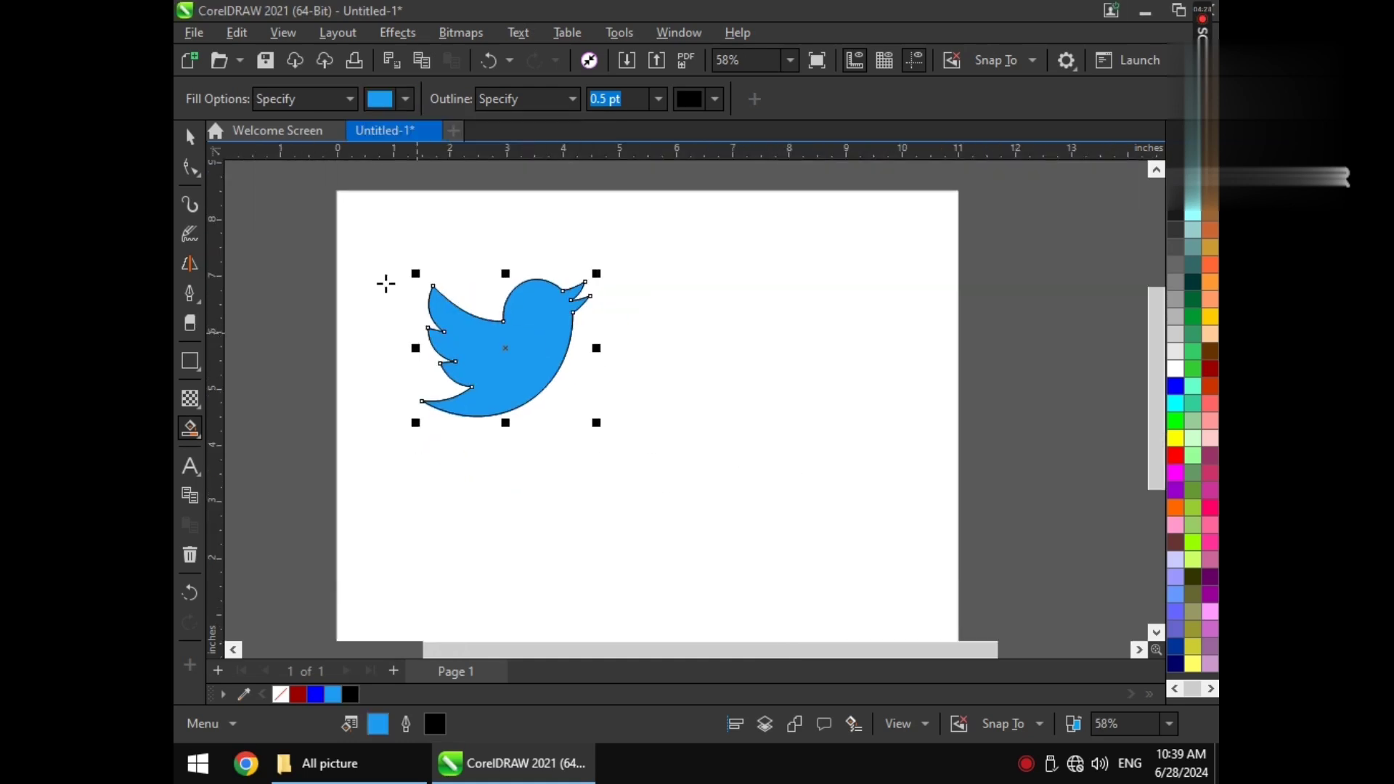
pyautogui.click(189, 138)
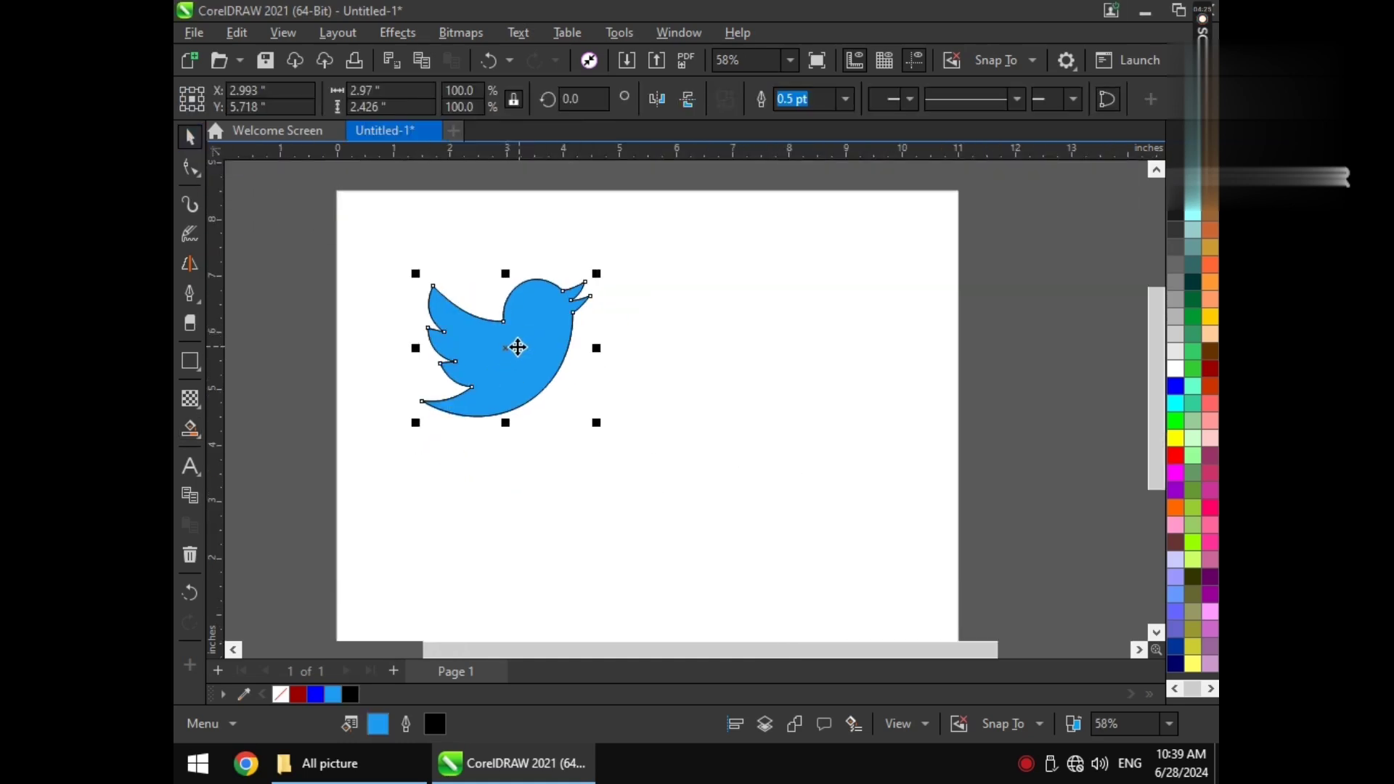
pyautogui.moveTo(503, 347); pyautogui.dragTo(699, 342)
pyautogui.hotkey('ctrl', 'z')
# Set the nudge distance to 3.0 inches, duplicate the filled bird and nudge the copy once to the right.
pyautogui.click(724, 305)
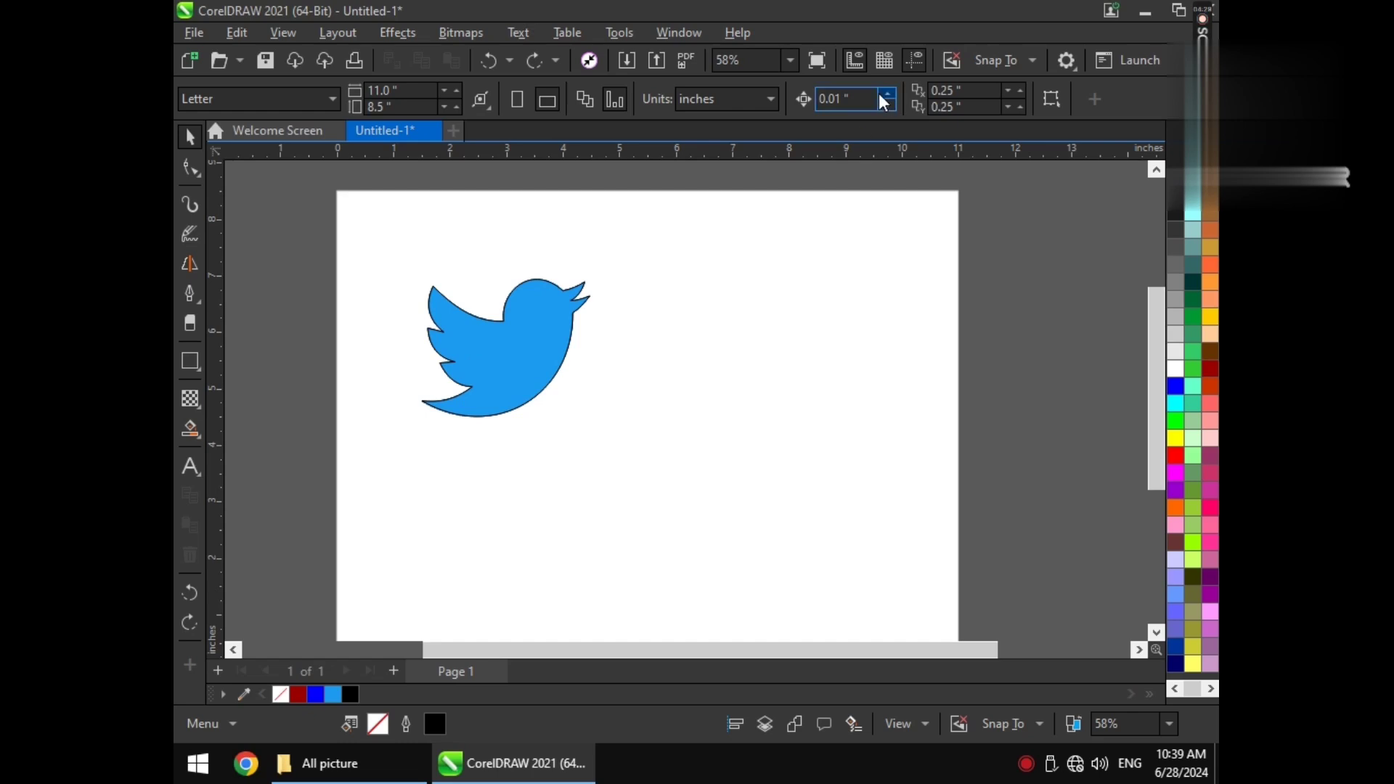
pyautogui.moveTo(869, 99); pyautogui.dragTo(813, 105)
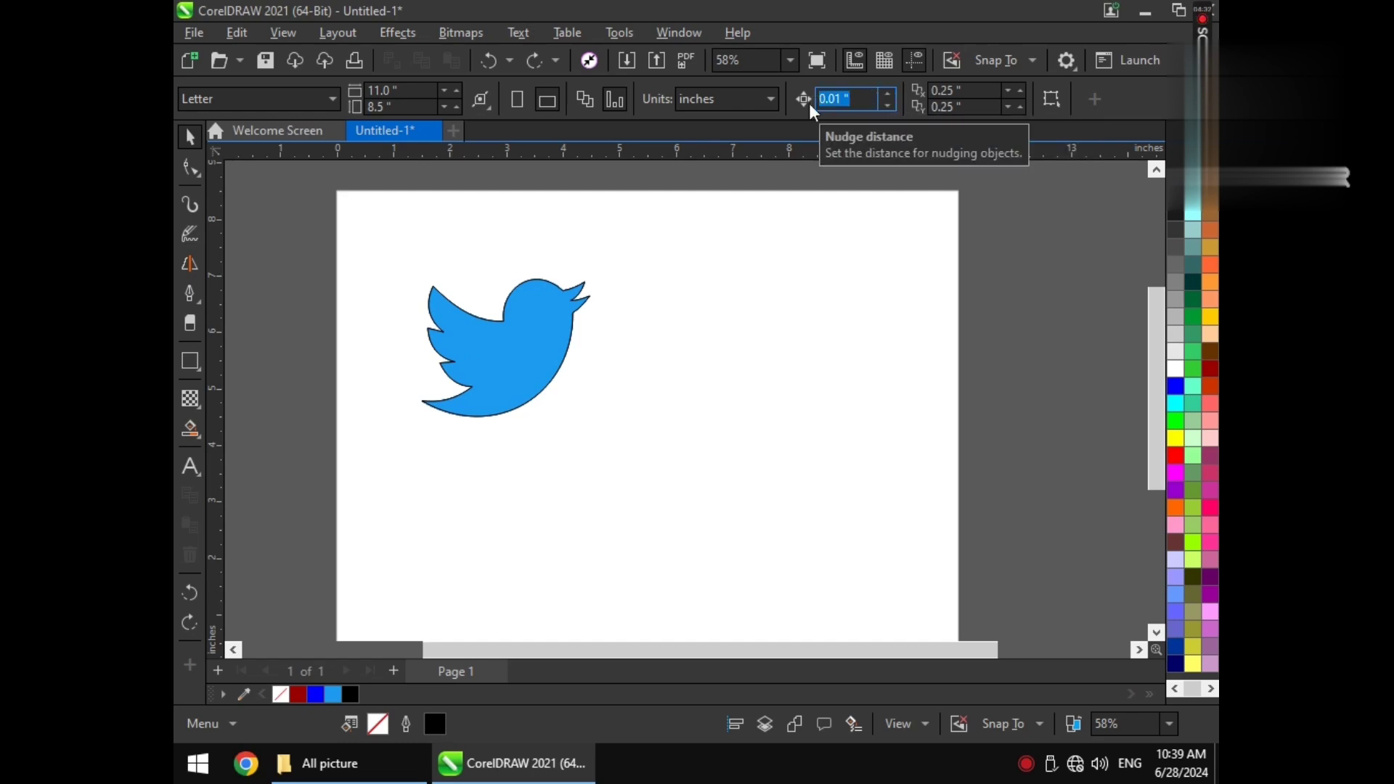
pyautogui.click(496, 367)
pyautogui.press('+')
pyautogui.press('Right')
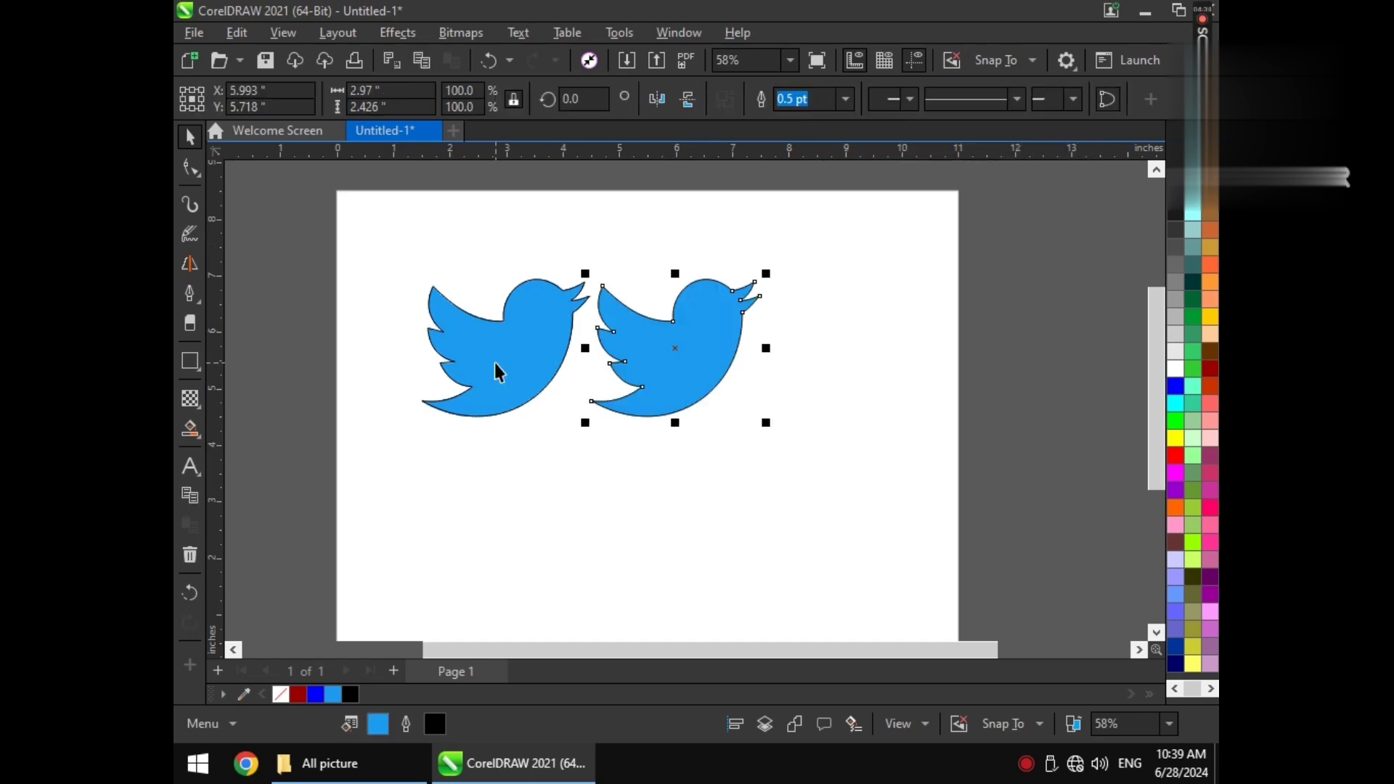
# Delete the original bird objects, including the reference image, leaving only the nudged copy.
pyautogui.click(588, 451)
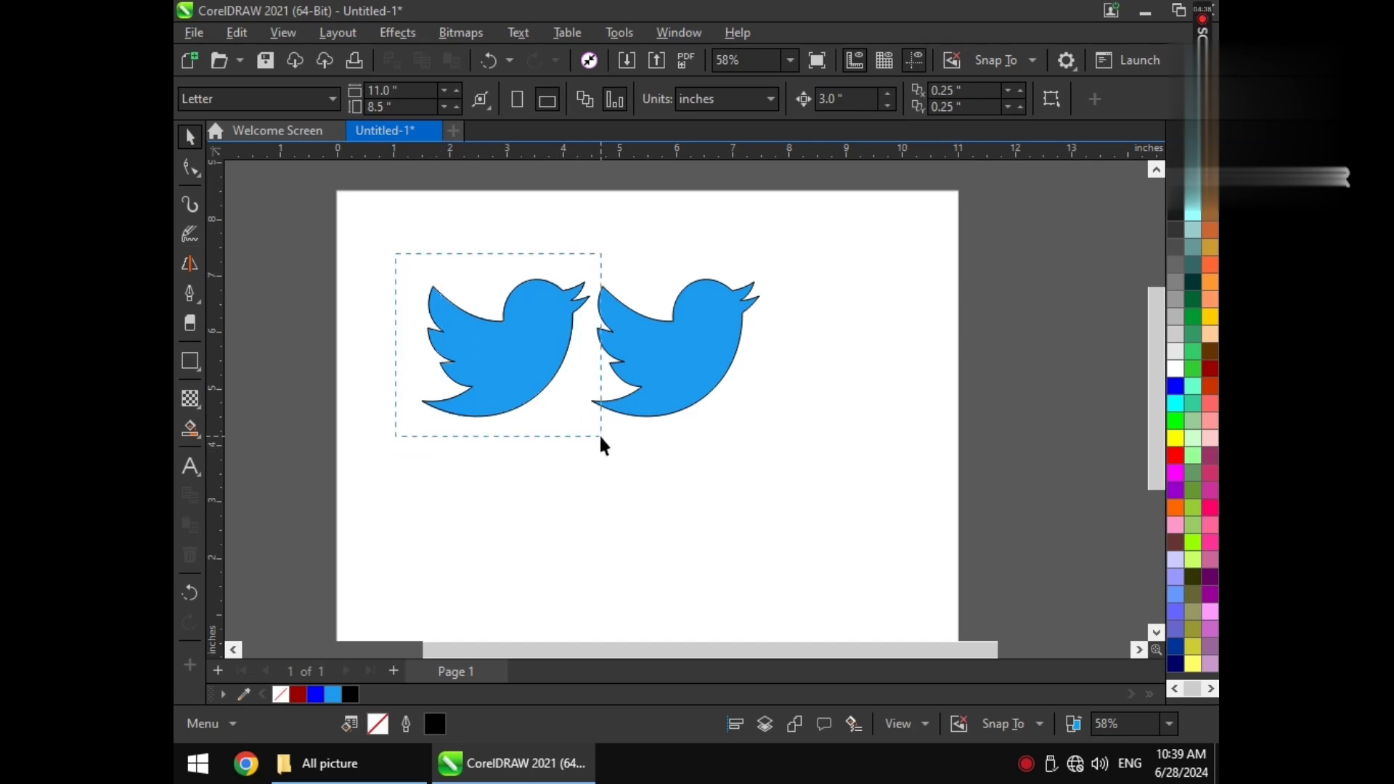
pyautogui.moveTo(599, 433)
pyautogui.mouseDown()
pyautogui.moveTo(587, 408)
pyautogui.moveTo(589, 421)
pyautogui.mouseUp()
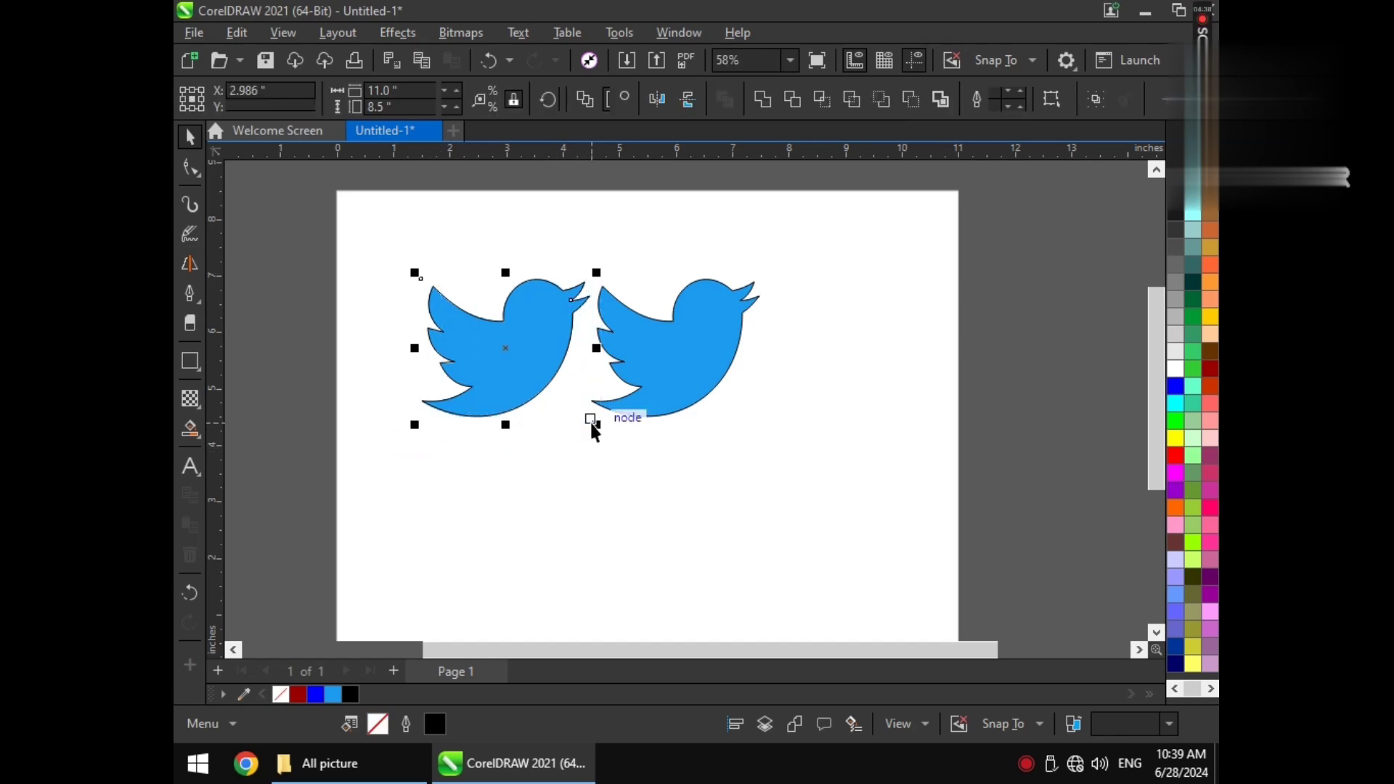
pyautogui.press('Delete')
# Remove the outline from the blue bird and deselect it.
pyautogui.scroll(3, 719, 327)
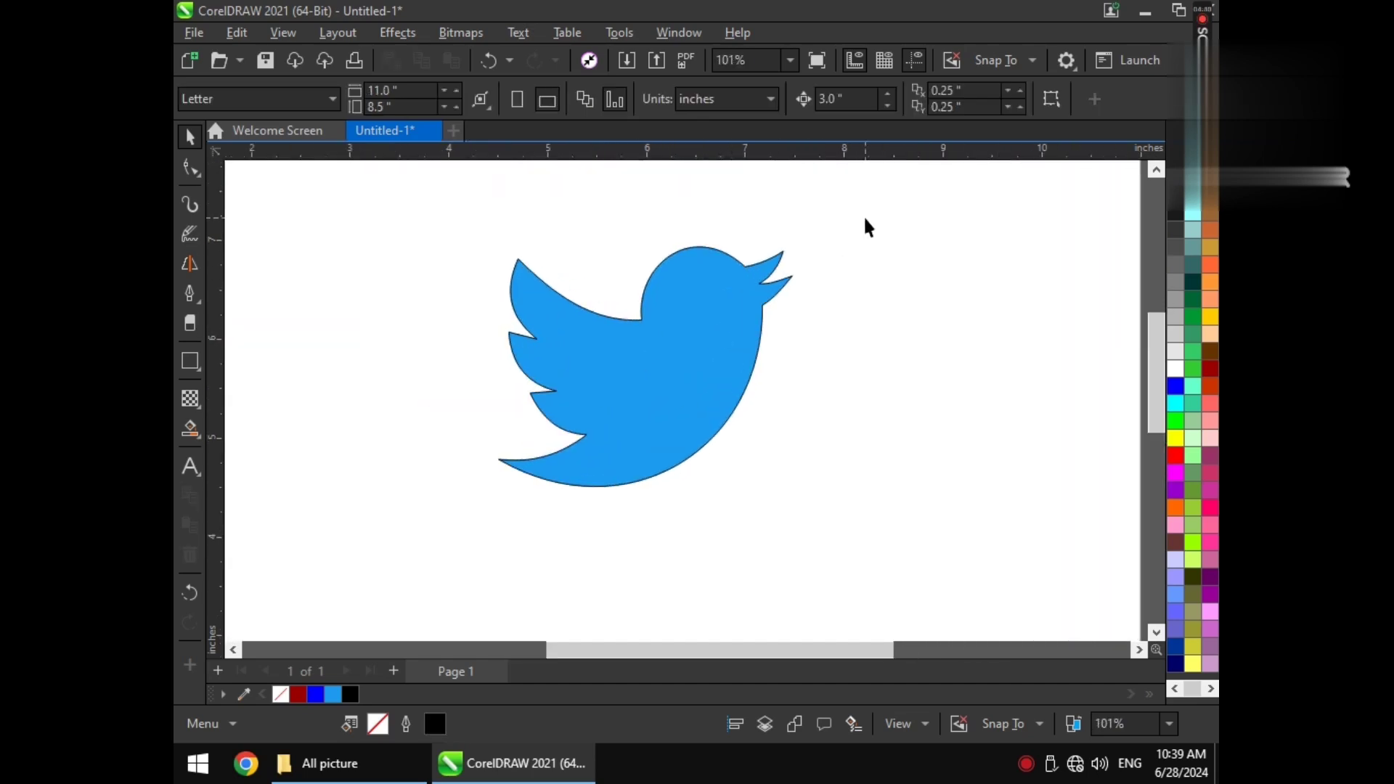
pyautogui.moveTo(507, 512); pyautogui.dragTo(509, 511)
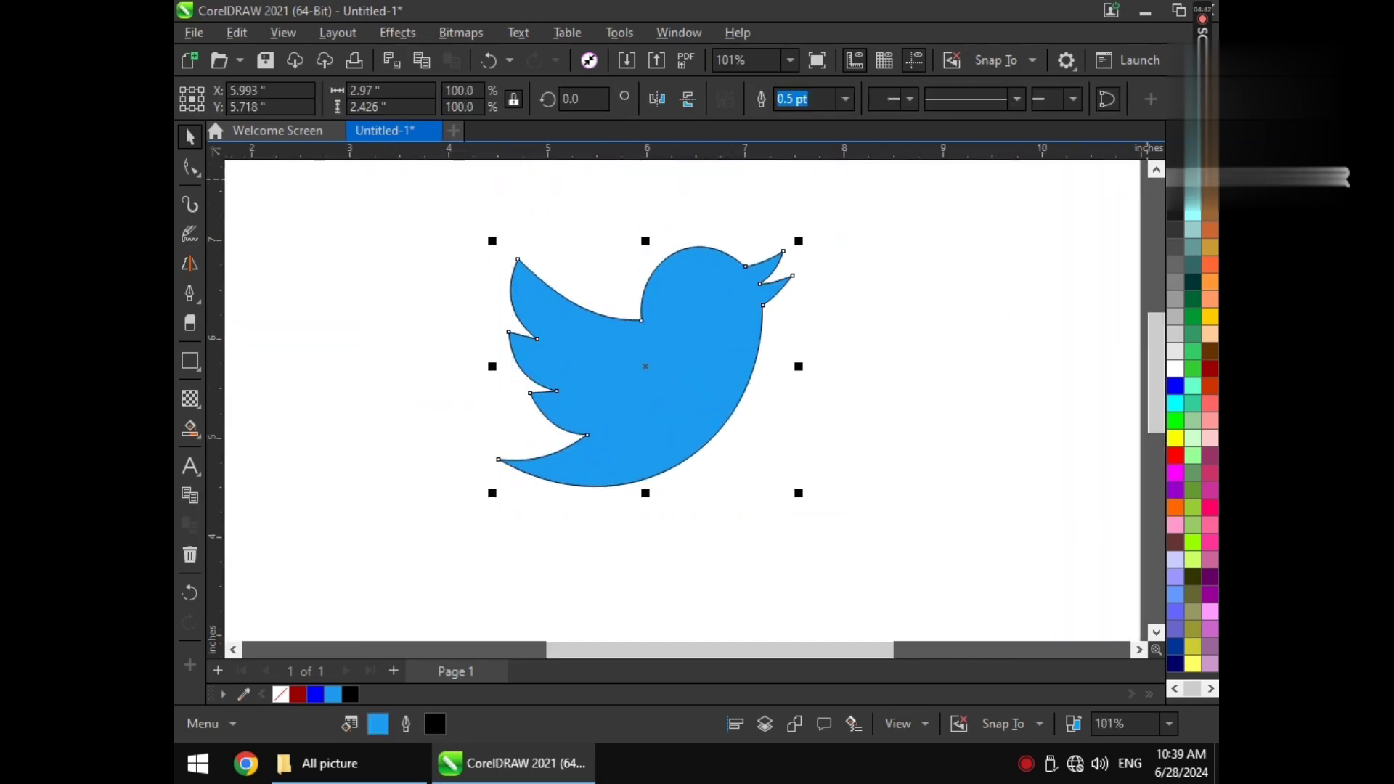
pyautogui.rightClick(1165, 192)
pyautogui.click(1107, 197)
pyautogui.click(912, 273)
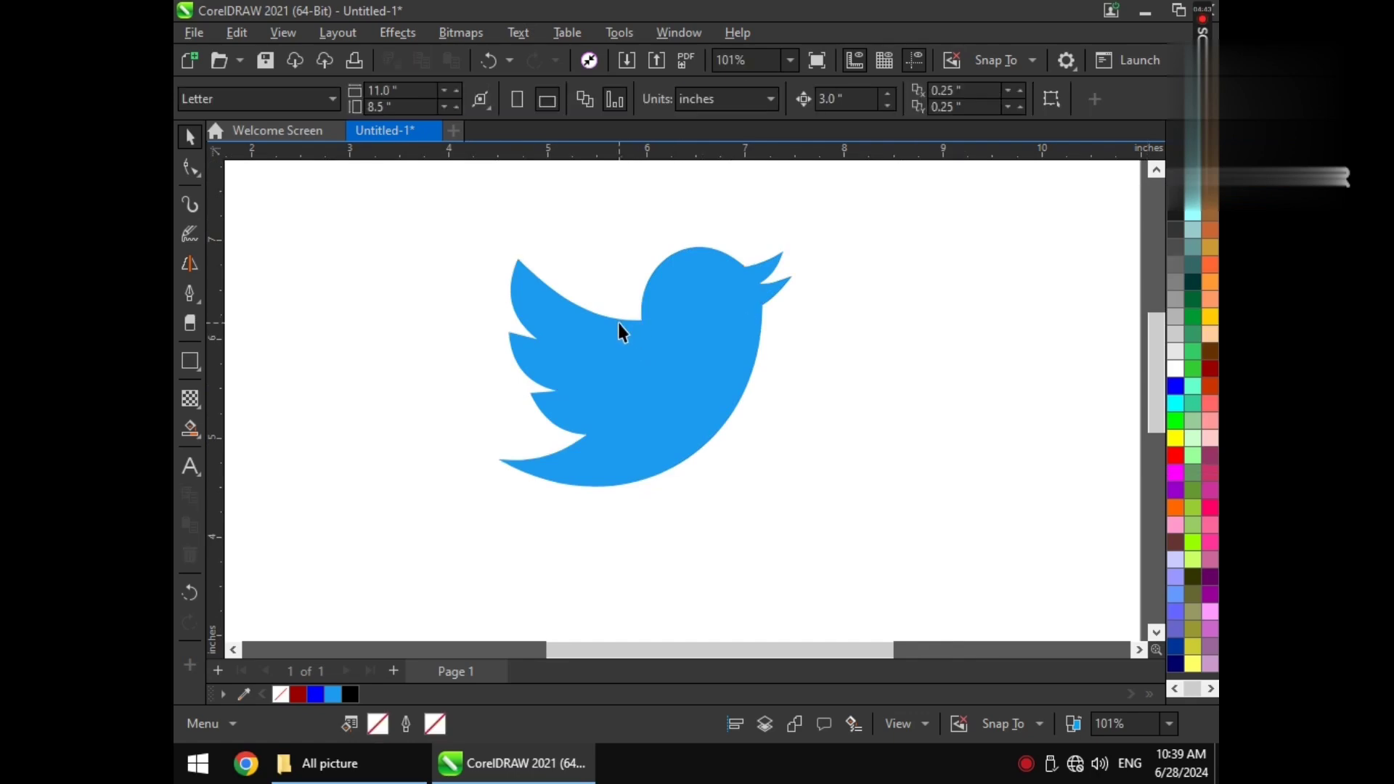
pyautogui.scroll(-3, 617, 324)
pyautogui.scroll(3, 656, 328)
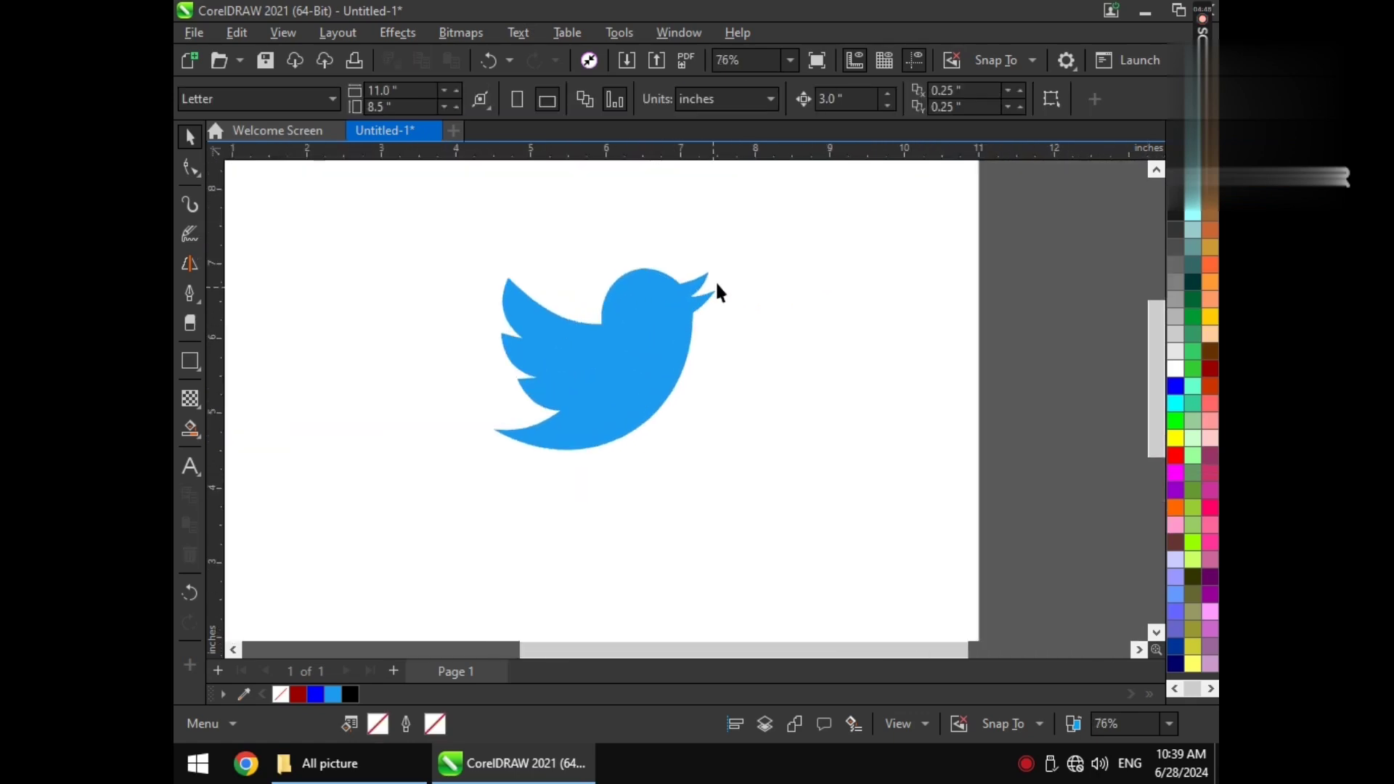
pyautogui.scroll(-2, 750, 249)
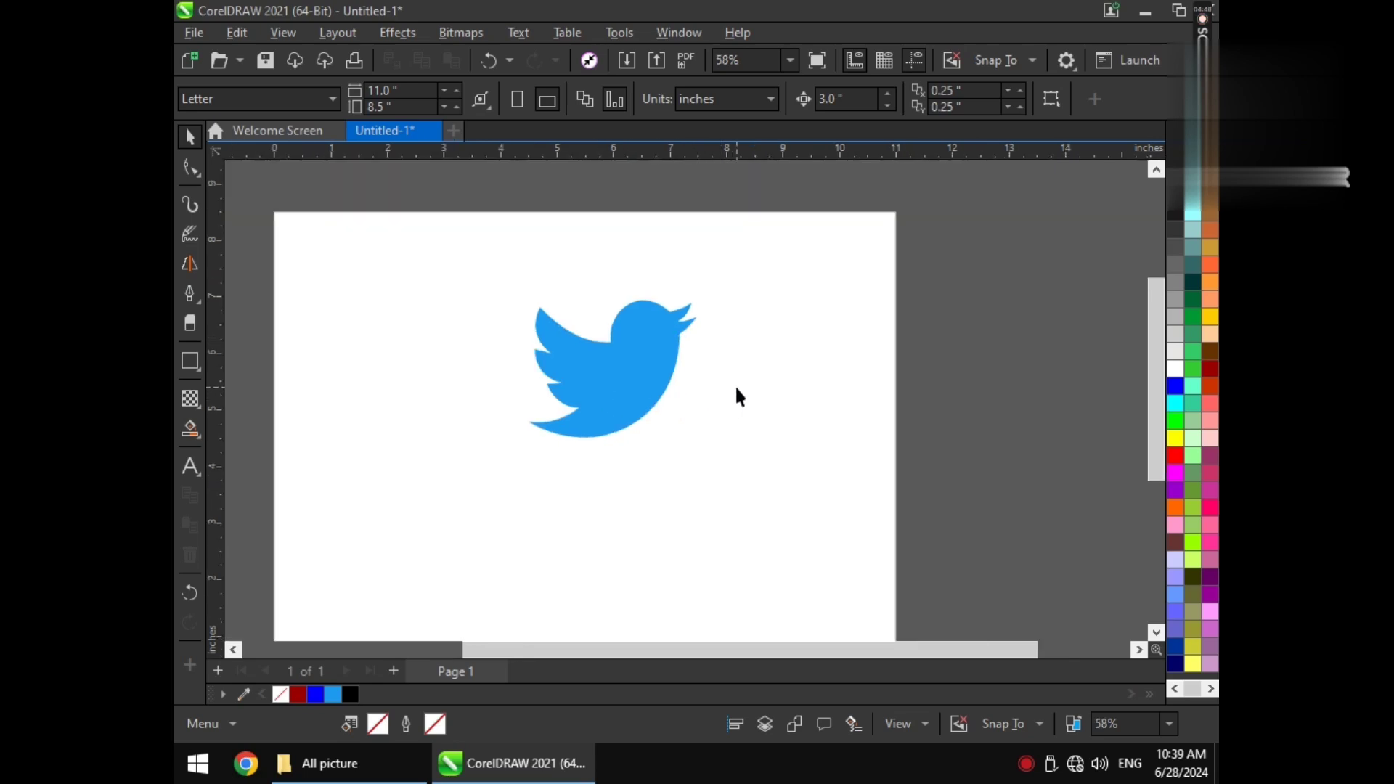